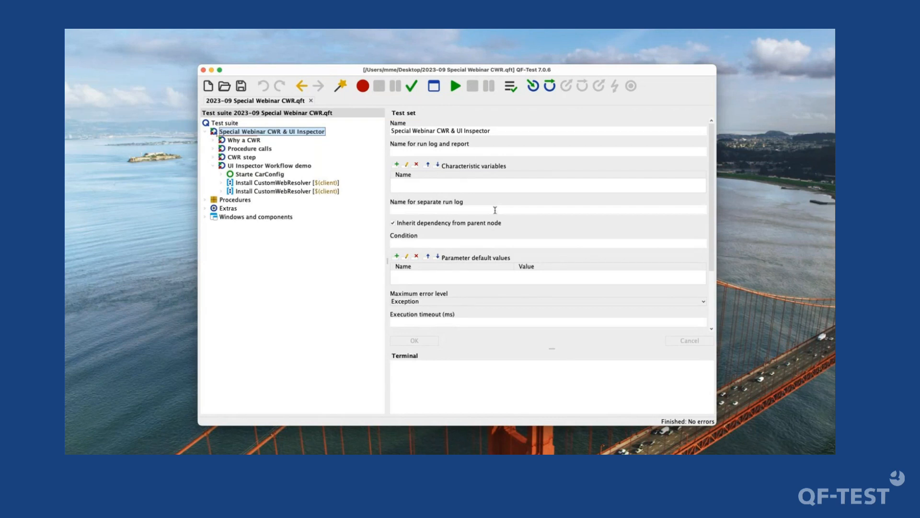
- Expand the Why a CWR test case, collapse UI Inspector Workflow demo, and select the Without CWR sequence
key(Down)
key(Right)
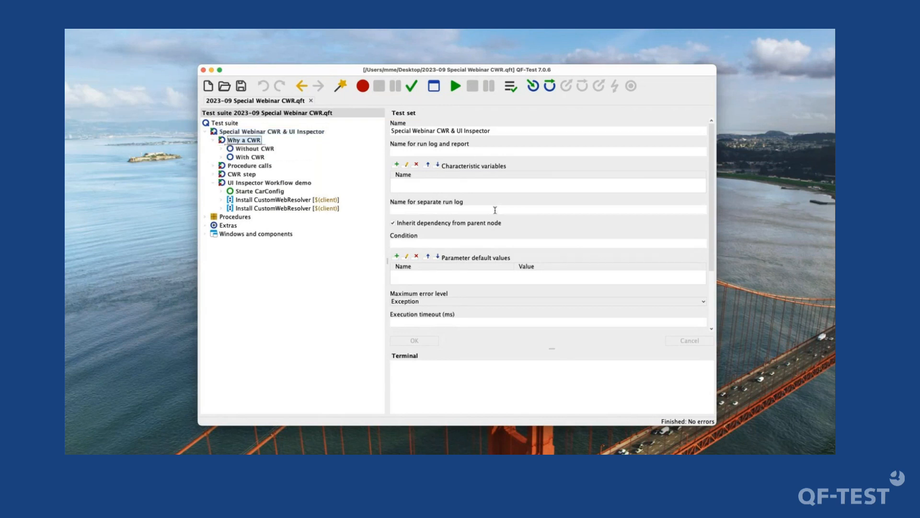
key(Down)
key(Down)
key(Down)
key(Down)
key(Down)
key(Left)
key(Up)
key(Up)
key(Up)
key(Up)
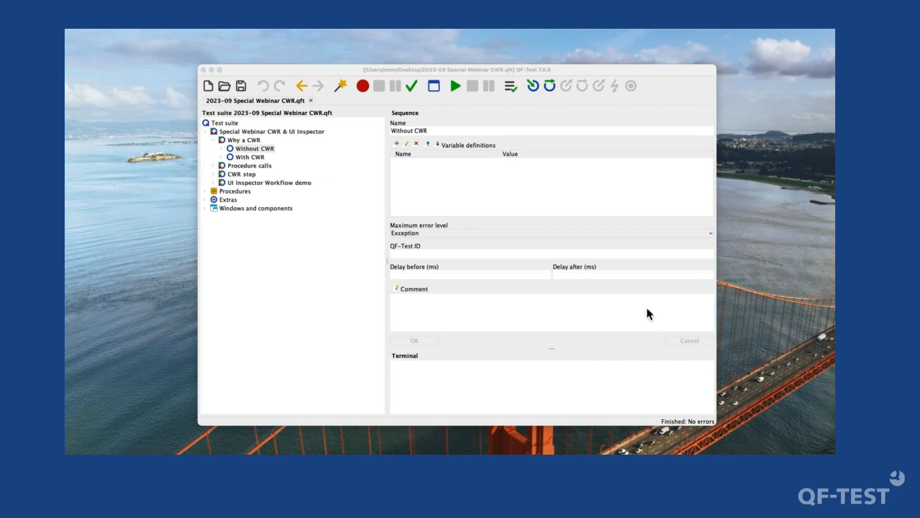
- Switch to the WebCarConfigurator page in Chrome and view its Hilfe Info dialog, then close the dialog
click(690, 449)
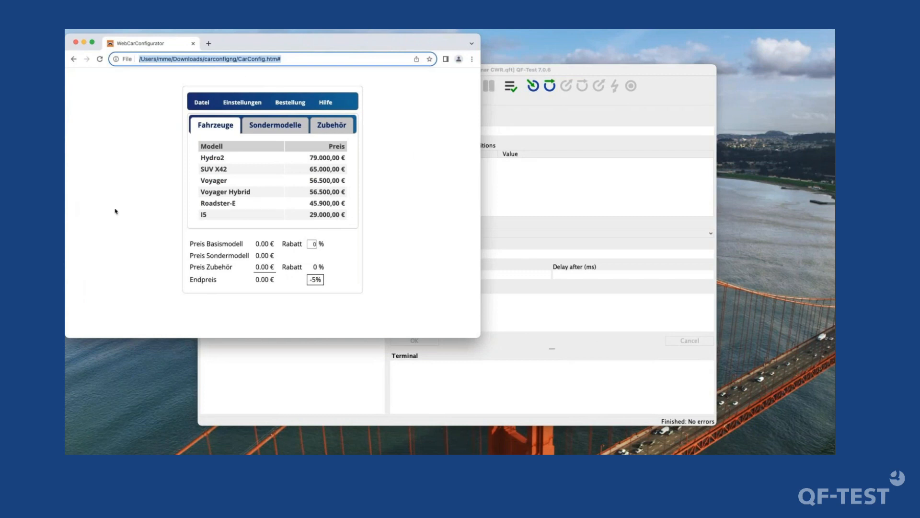
click(115, 211)
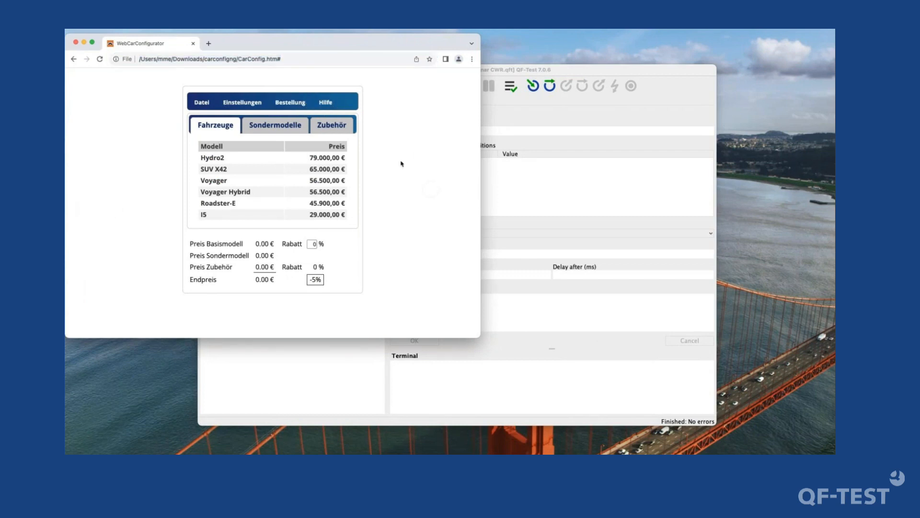
click(325, 102)
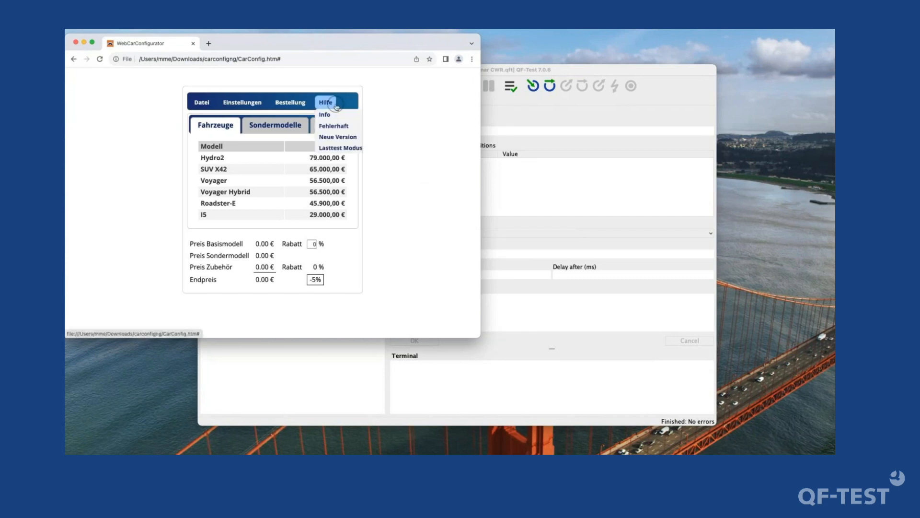
click(201, 102)
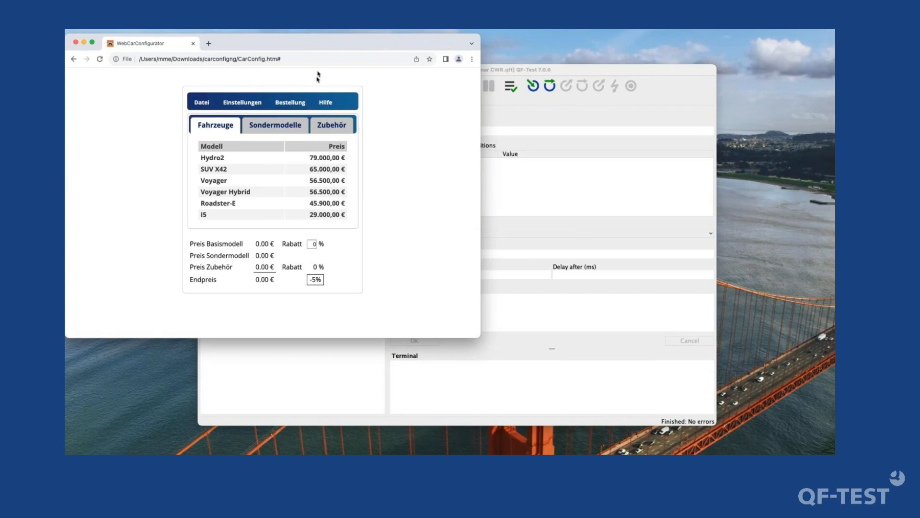
click(326, 102)
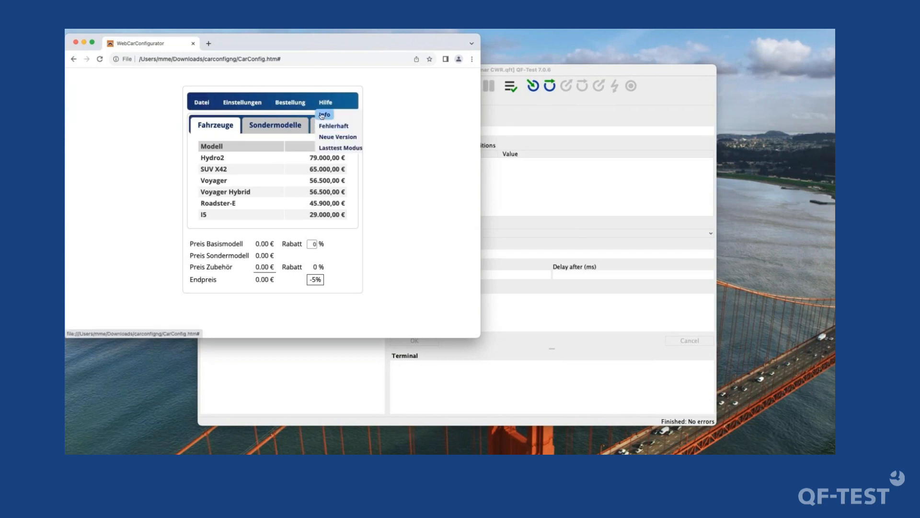
click(331, 115)
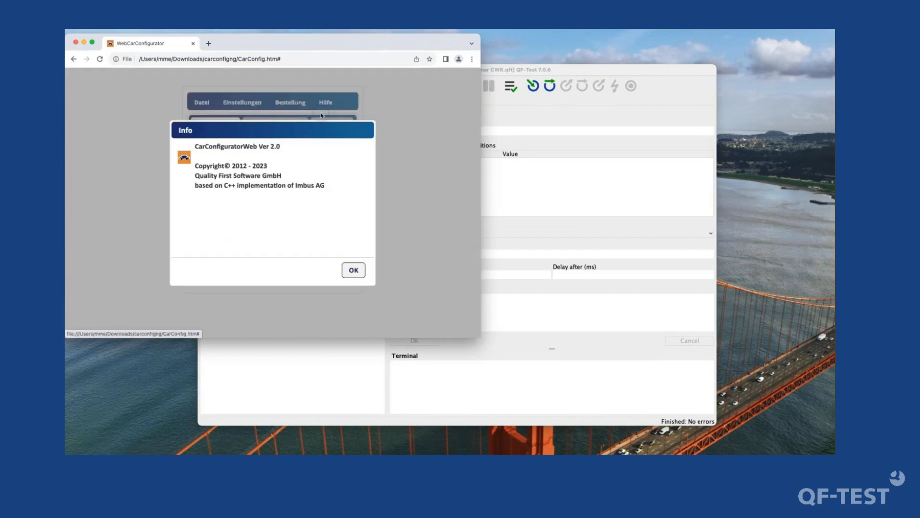
click(360, 272)
- Load the CarConfig page in English by adding ?lang=en to its address
click(292, 61)
click(292, 64)
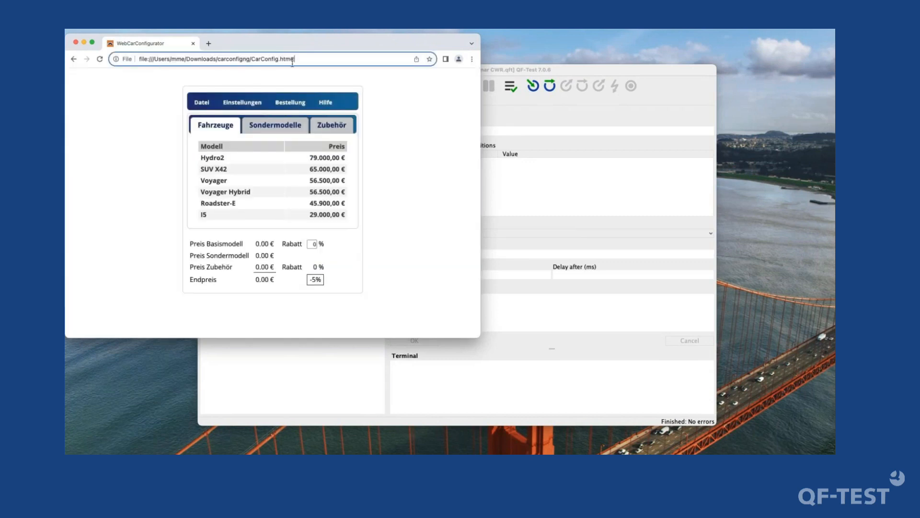
text(?lang=en)
key(super+l)
key(Return)
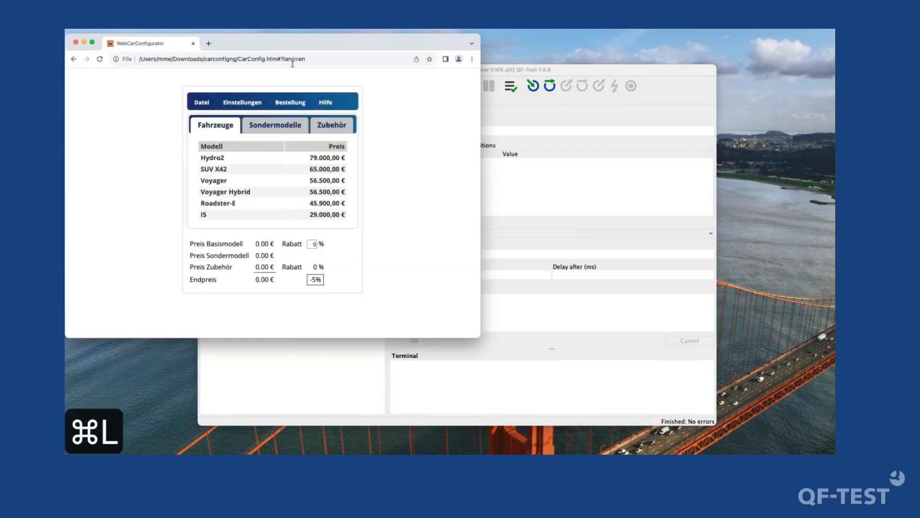
key(super+l)
key(Right)
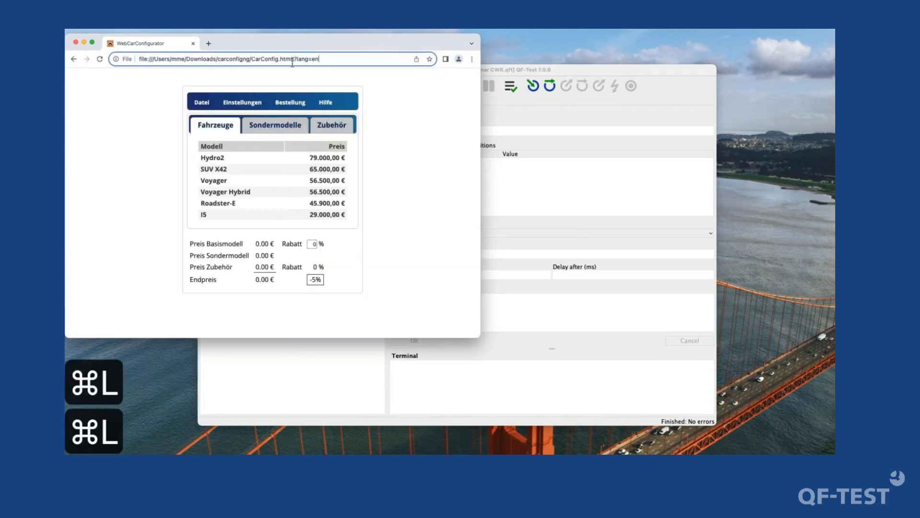
key(alt+shift+Left)
key(alt+shift+Left)
key(BackSpace)
key(Return)
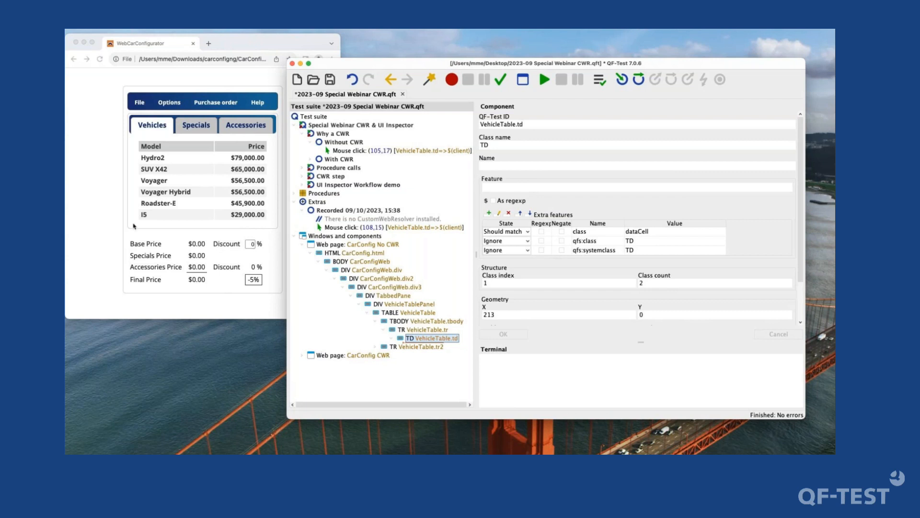
- In QF-Test, examine the CarConfigWeb.div3, VehicleTablePanel and VehicleTable components recorded under the CarConfig No CWR web page
click(218, 245)
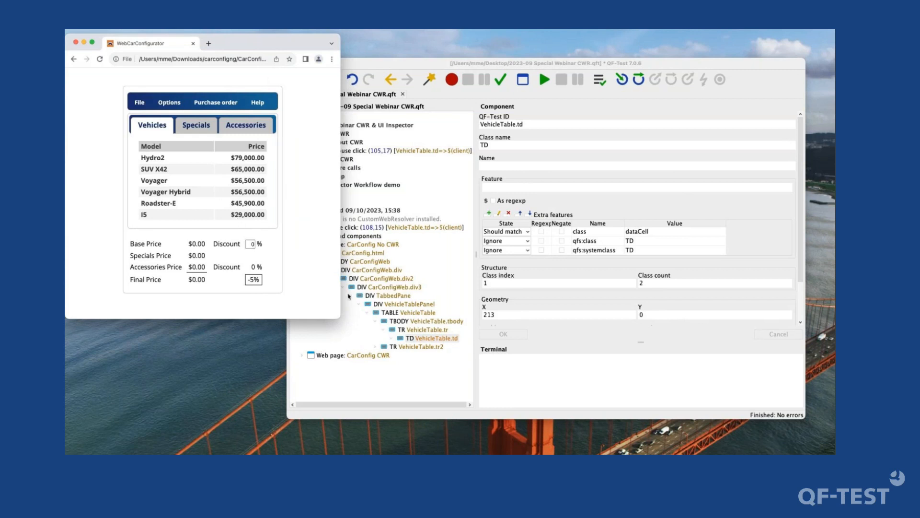
click(370, 288)
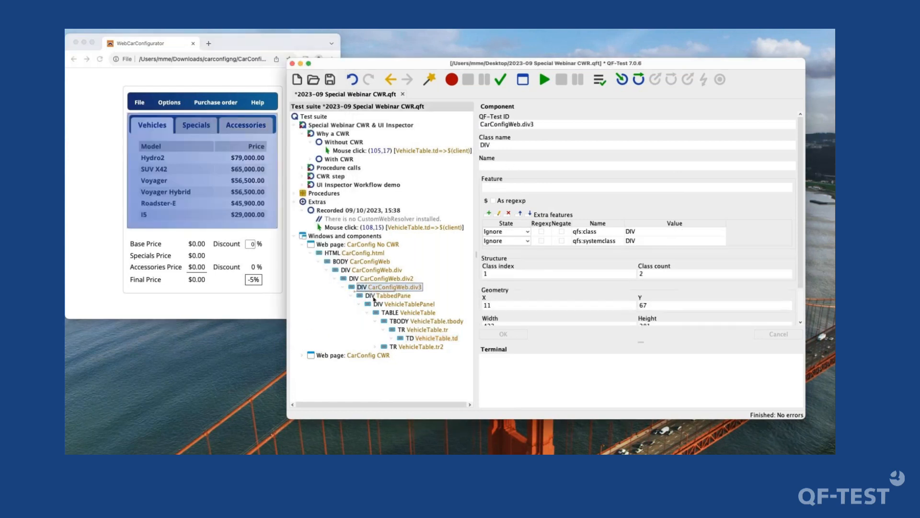
click(377, 305)
click(388, 314)
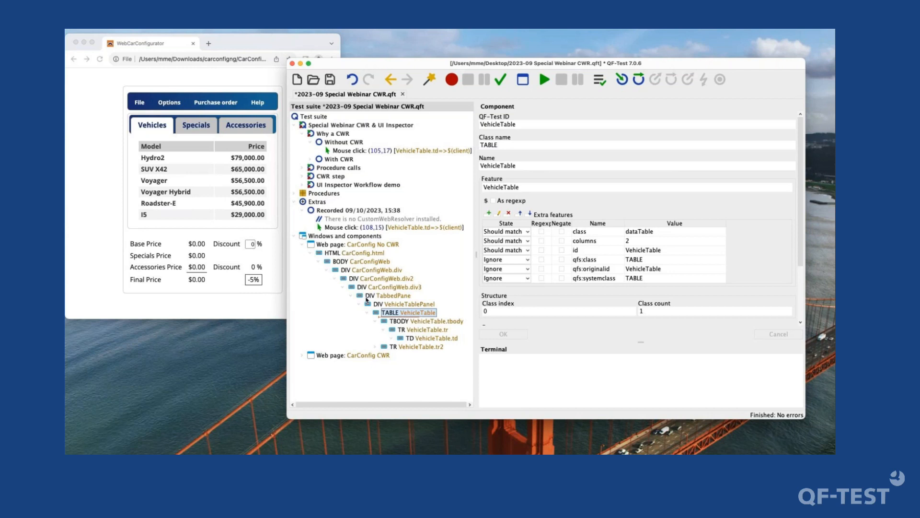
- Expand the With CWR sequence and set its mouse click's component ID to VehicleTable2@Price&5
click(332, 160)
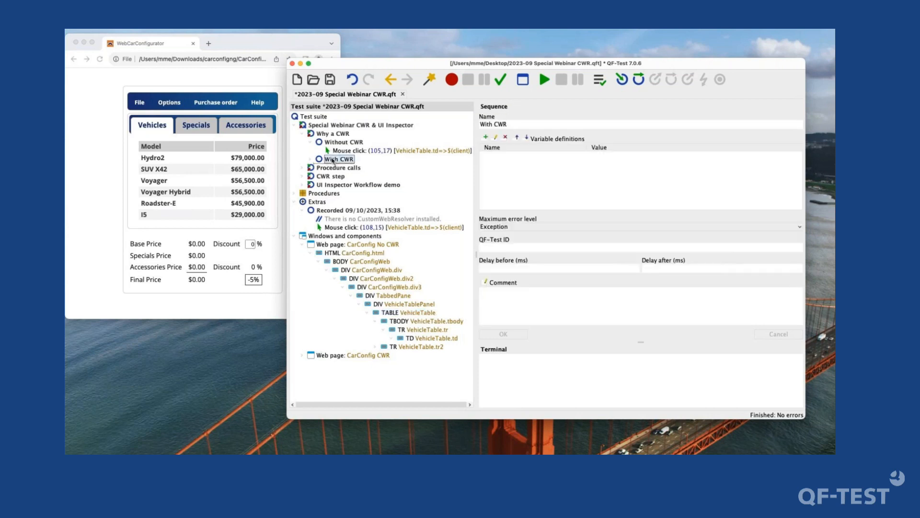
key(Right)
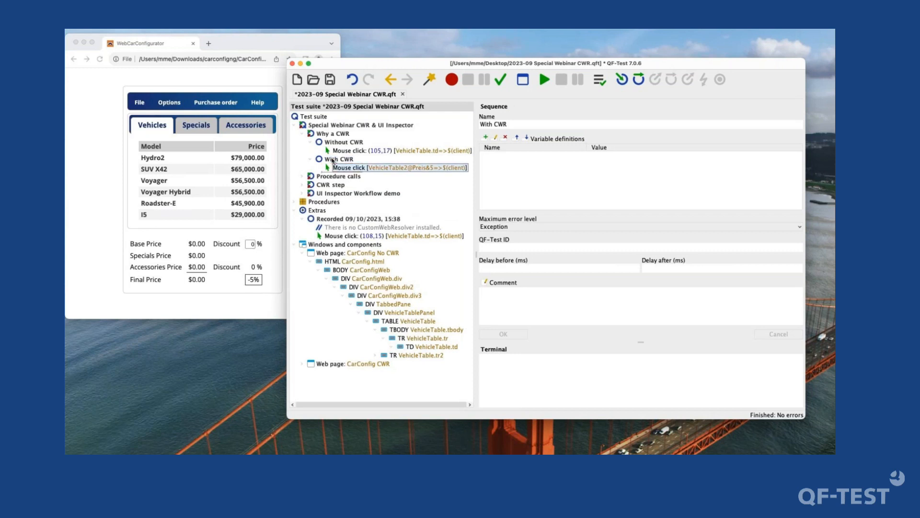
key(Down)
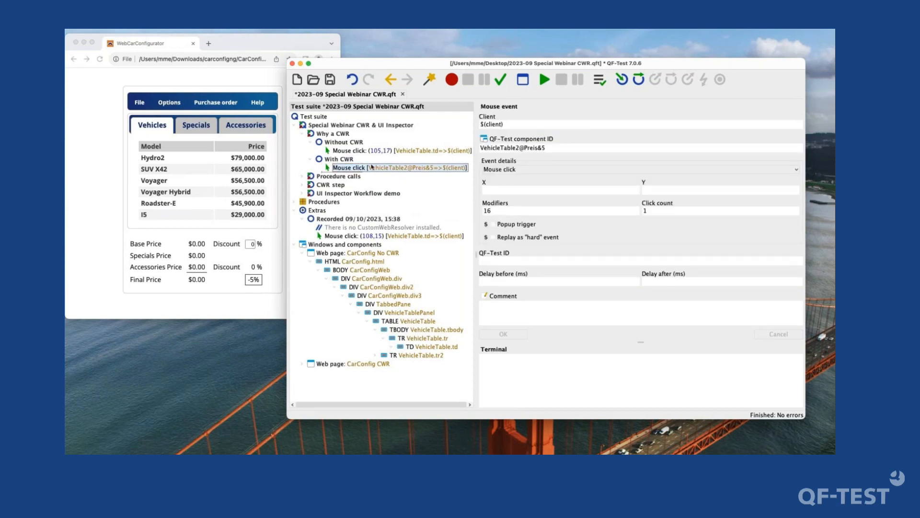
click(343, 162)
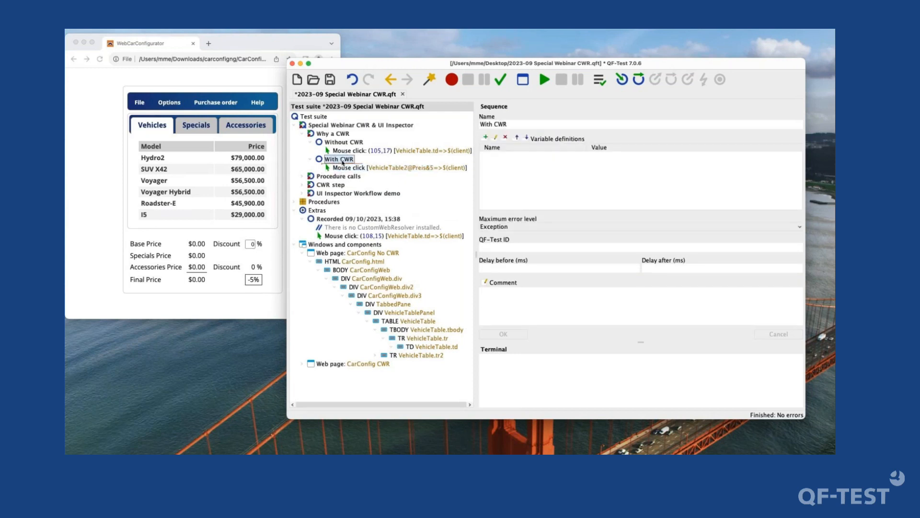
click(343, 166)
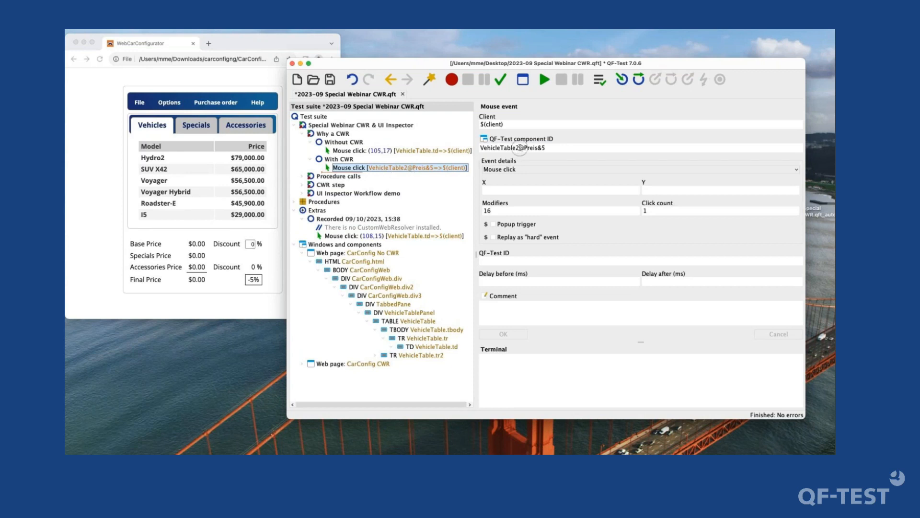
click(530, 147)
drag(530, 147, 549, 145)
double_click(533, 148)
click(544, 148)
double_click(532, 148)
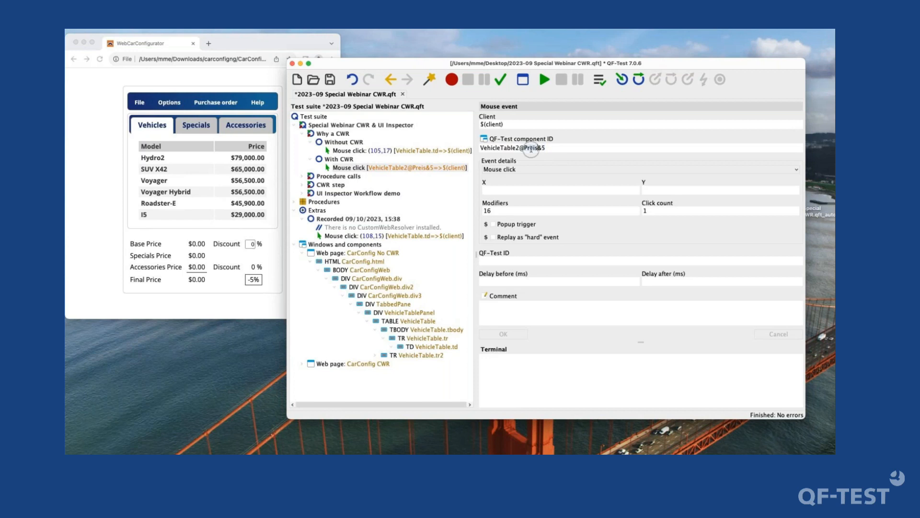
text(Price)
click(521, 334)
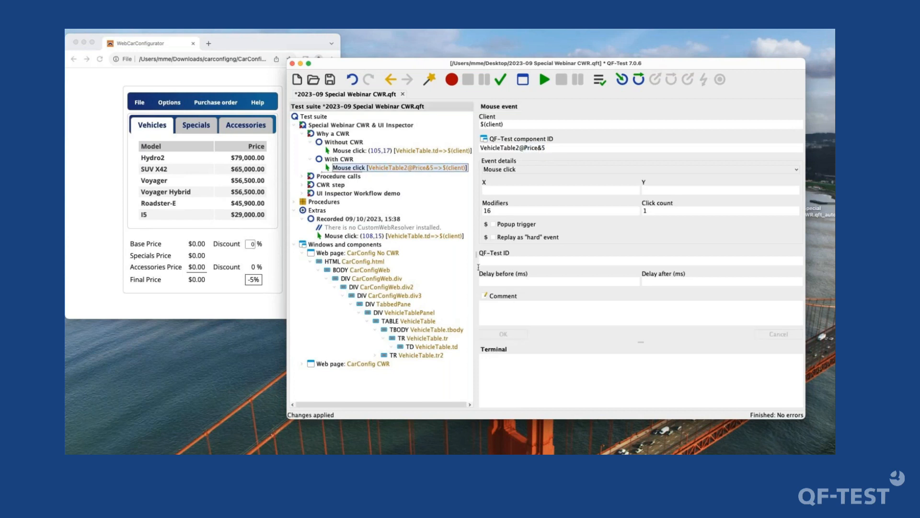
- Expand the CarConfig CWR web page and examine its TabbedPane2, VehicleTablePanel2 and VehicleTable2 components
double_click(375, 366)
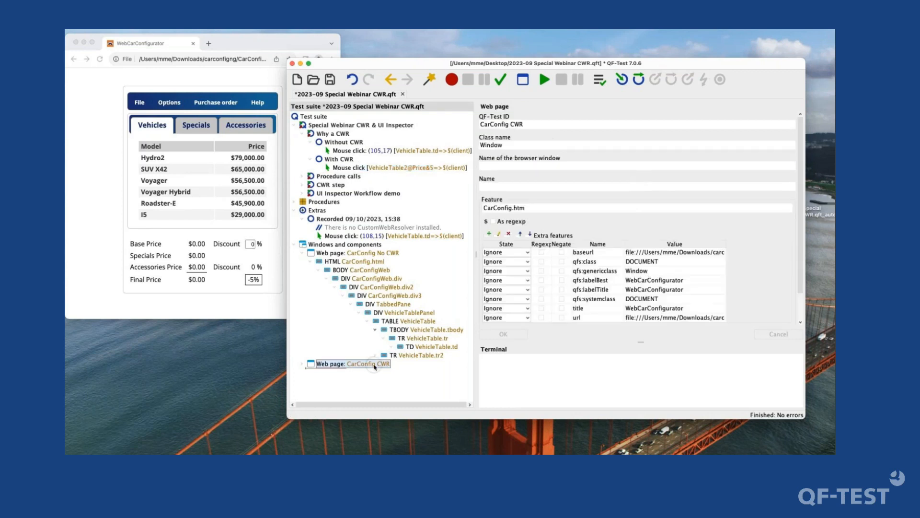
scroll(375, 367, down, 1)
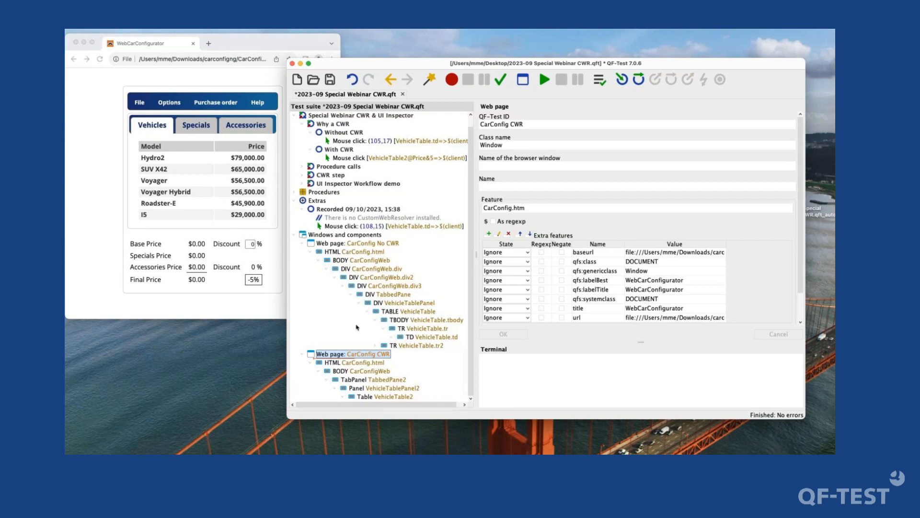
click(361, 389)
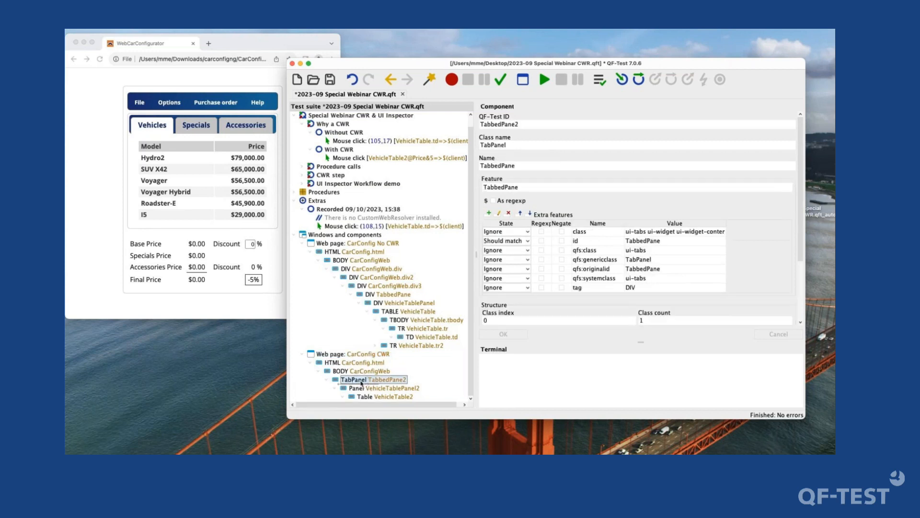
click(368, 396)
click(358, 382)
click(360, 388)
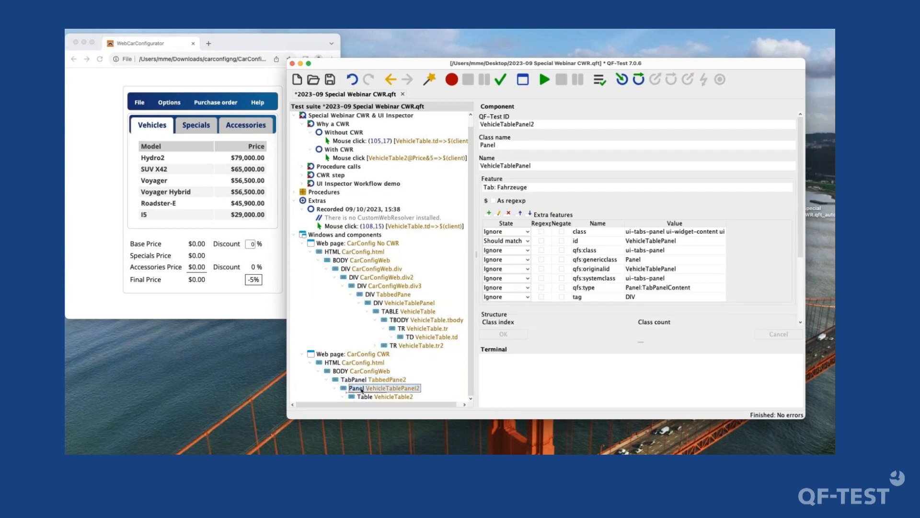
click(363, 397)
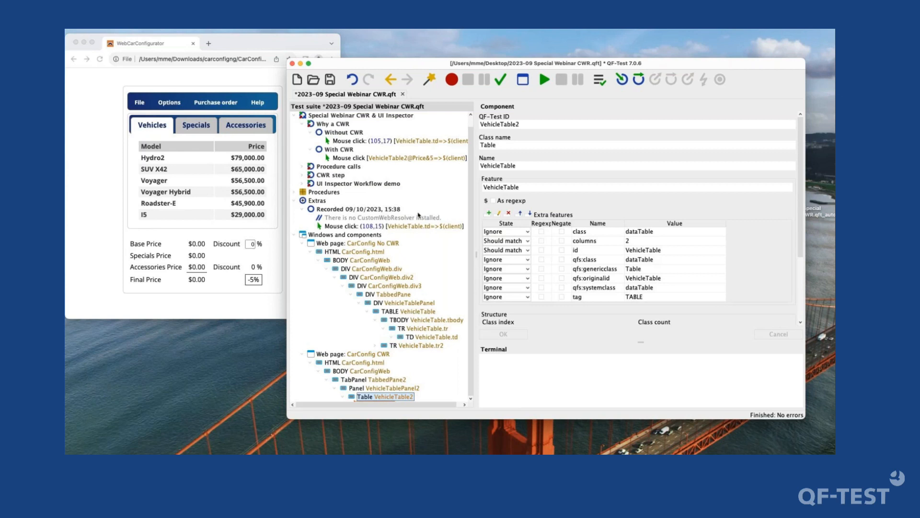
- Expand the Procedure calls test case and examine the genericClasses value of its qfs.web.ajax.installCustomWebResolver call
double_click(348, 167)
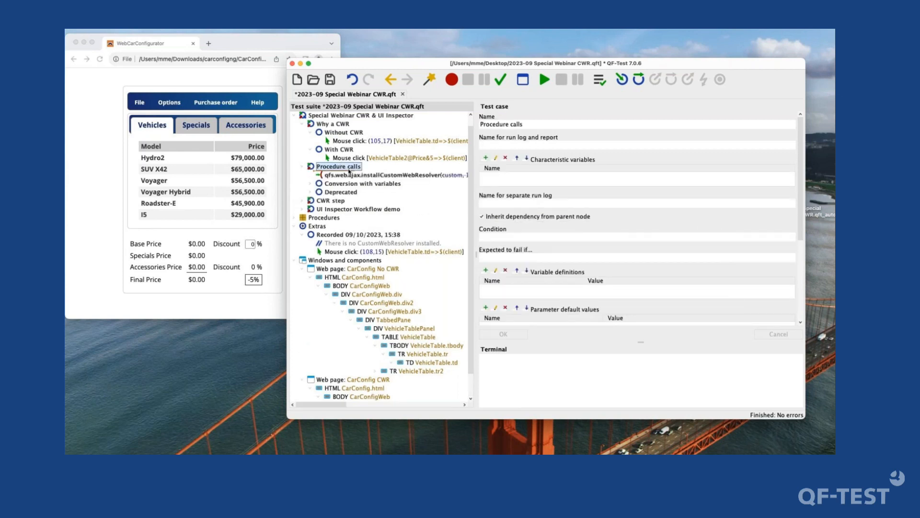
click(351, 176)
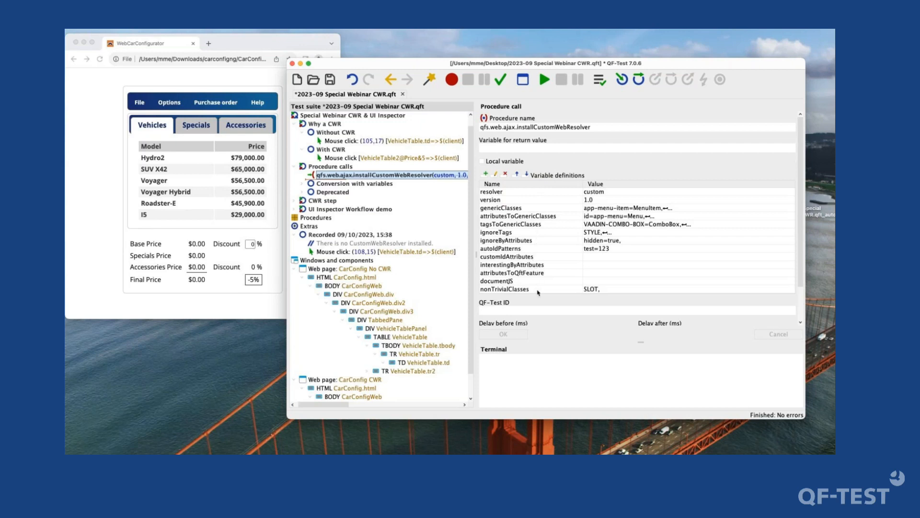
double_click(605, 210)
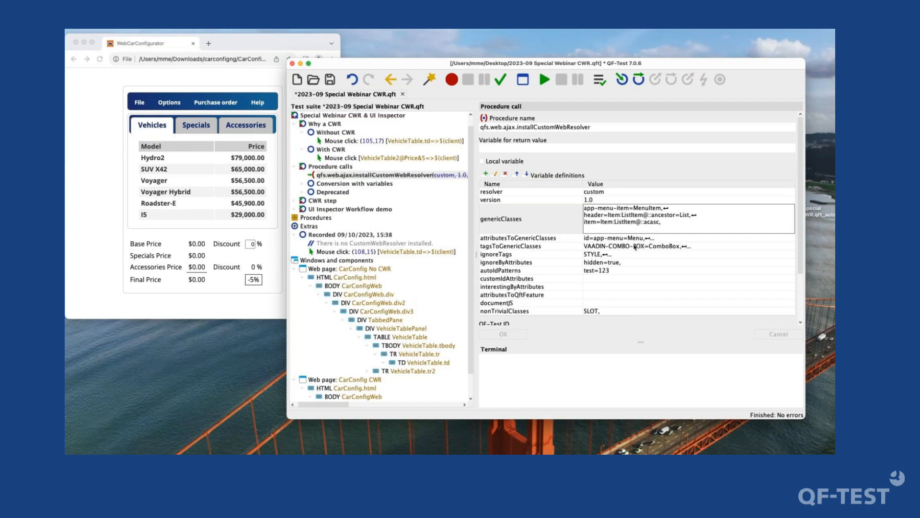
click(602, 243)
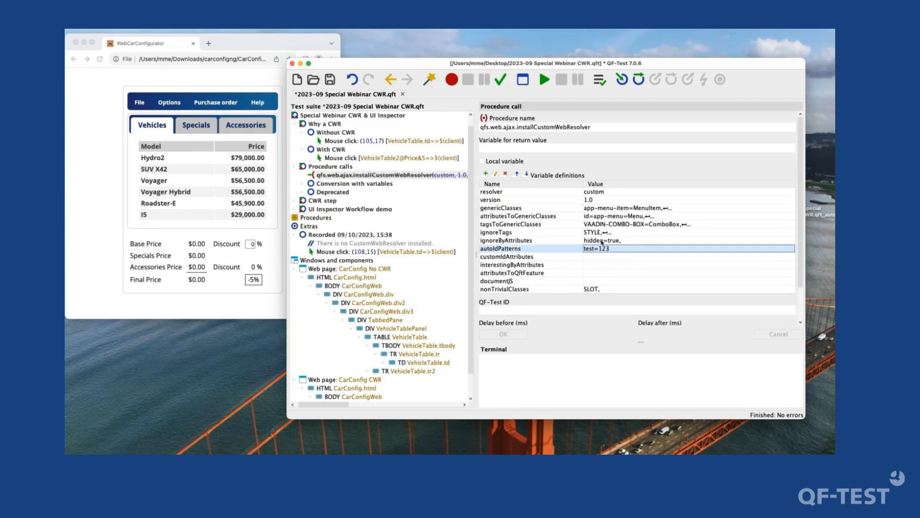
- Look through the tag mappings in the tagsToGenericClasses variable of the installCustomWebResolver call
double_click(612, 226)
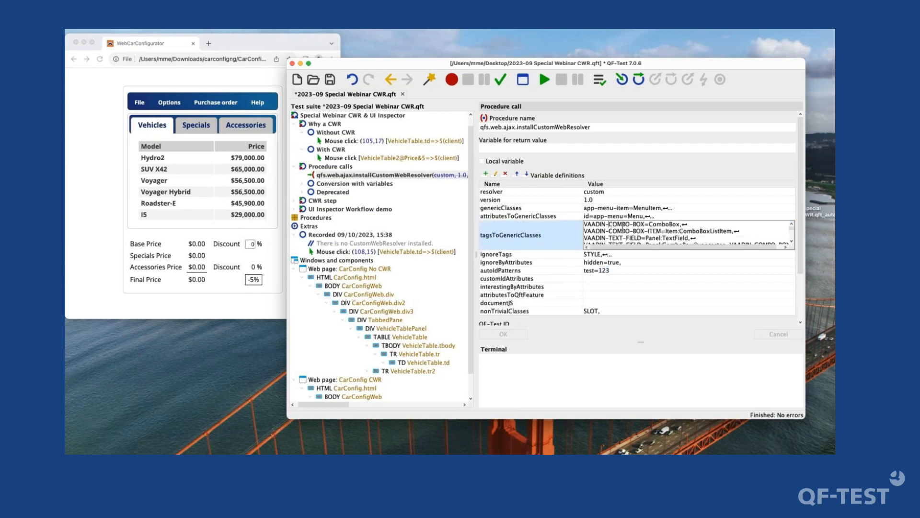
scroll(623, 227, down, 5)
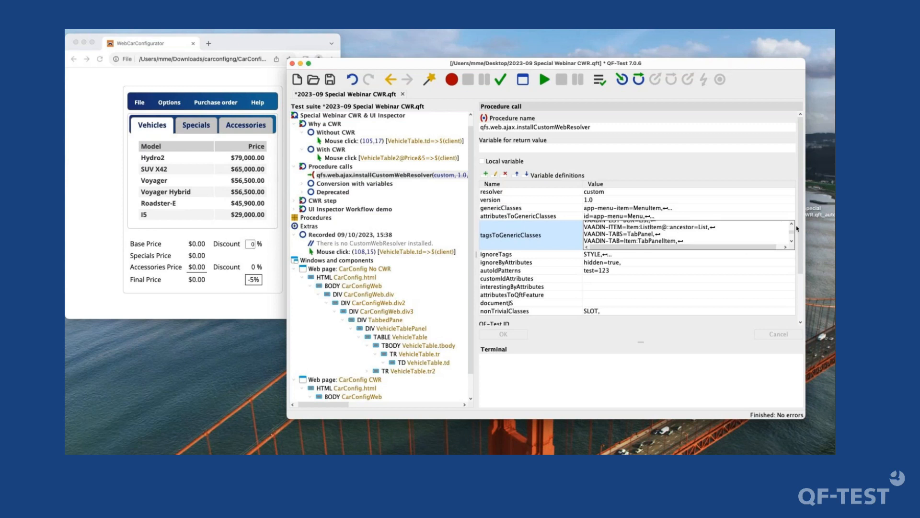
drag(794, 233, 794, 224)
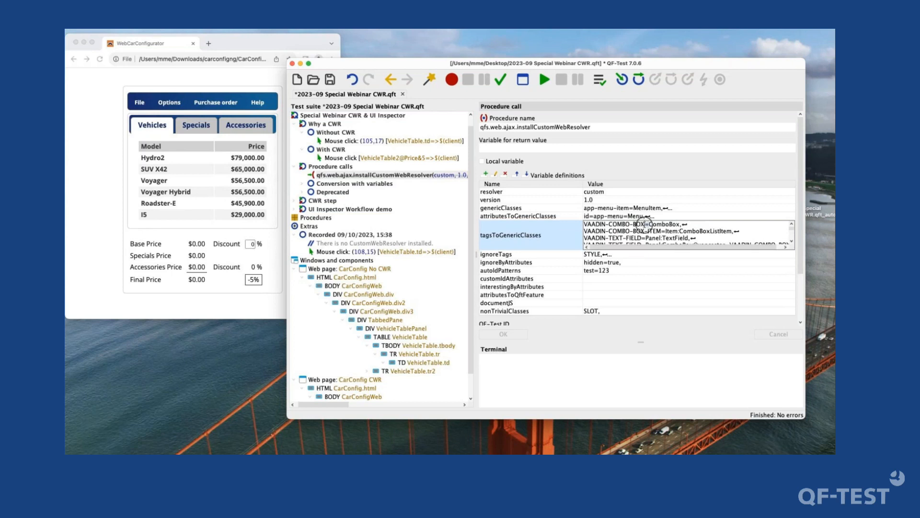
scroll(660, 228, down, 1)
scroll(659, 227, down, 1)
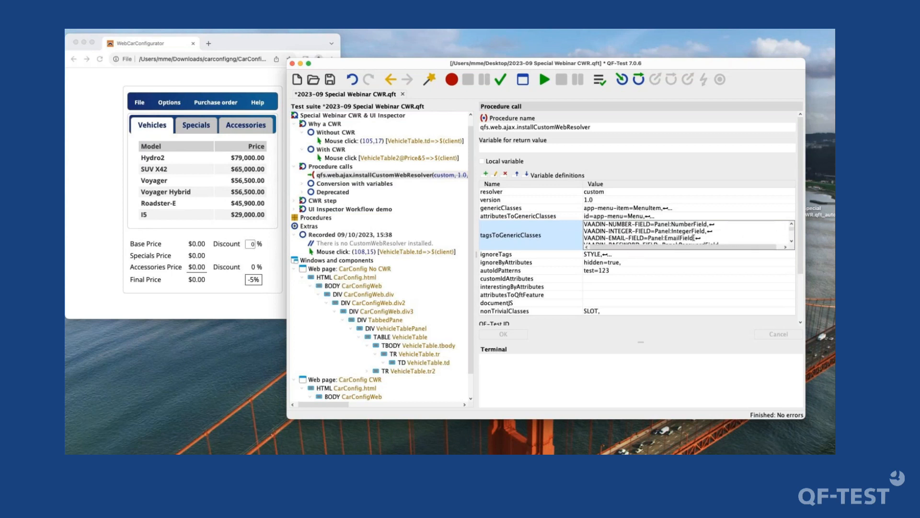
scroll(705, 236, up, 2)
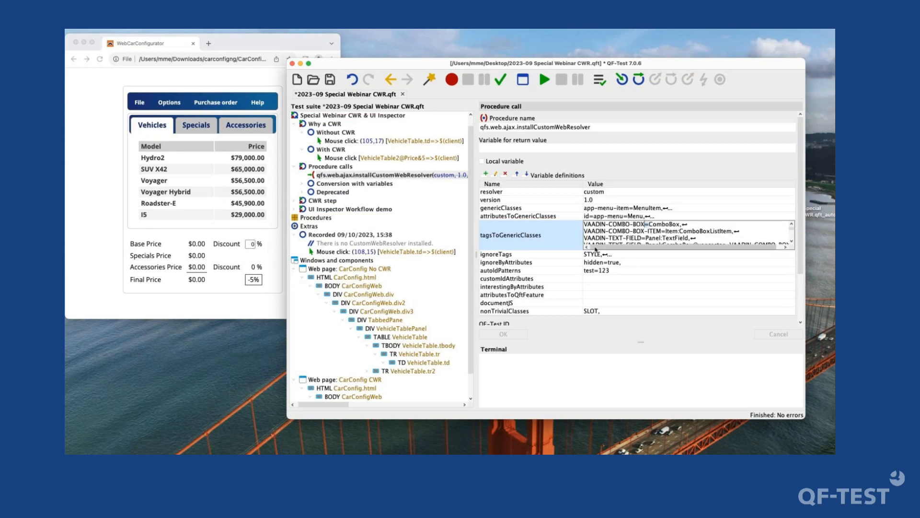
- Transform the qfs.web.ajax.installCustomWebResolver call under Procedure calls into an Install CustomWebResolver node, converting the invalid elements to comments
click(599, 256)
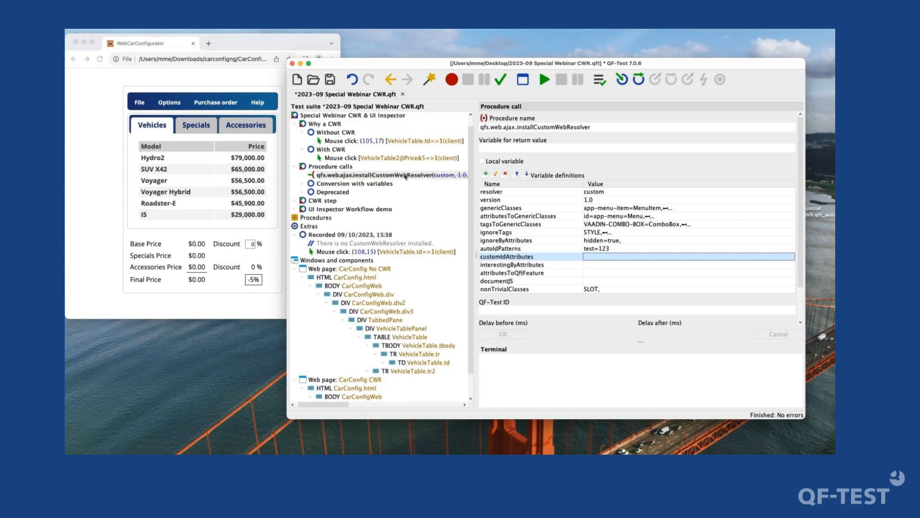
click(355, 175)
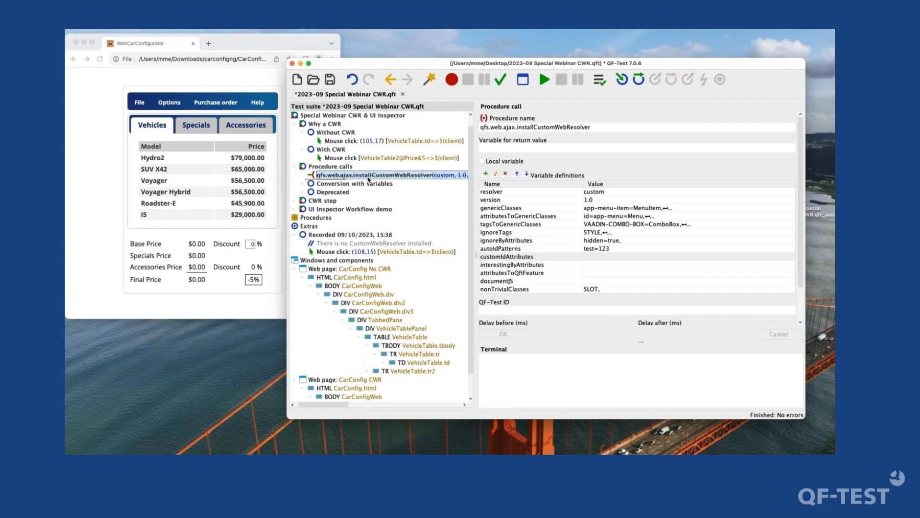
right_click(370, 178)
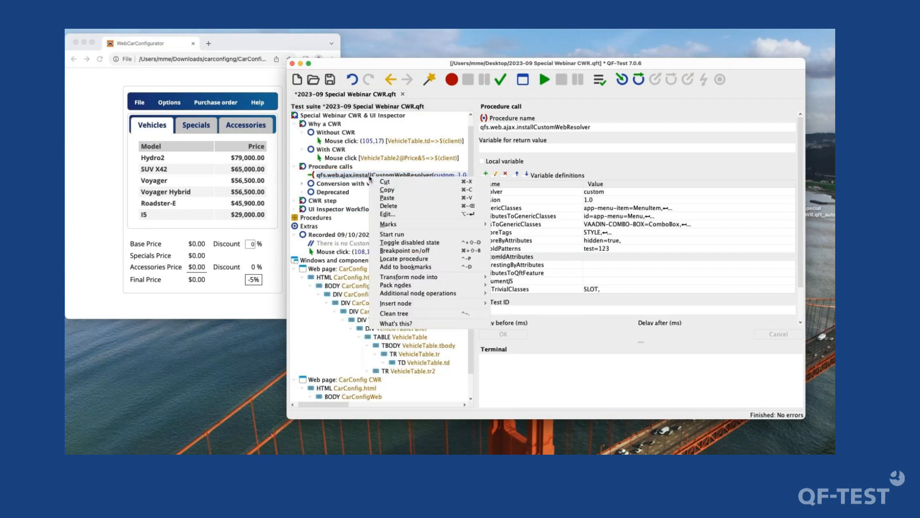
mouse_move(405, 278)
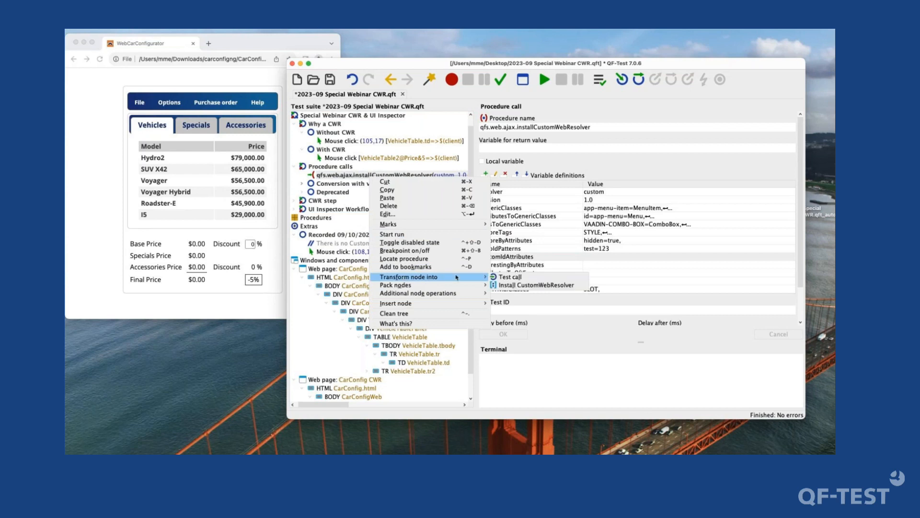
click(527, 285)
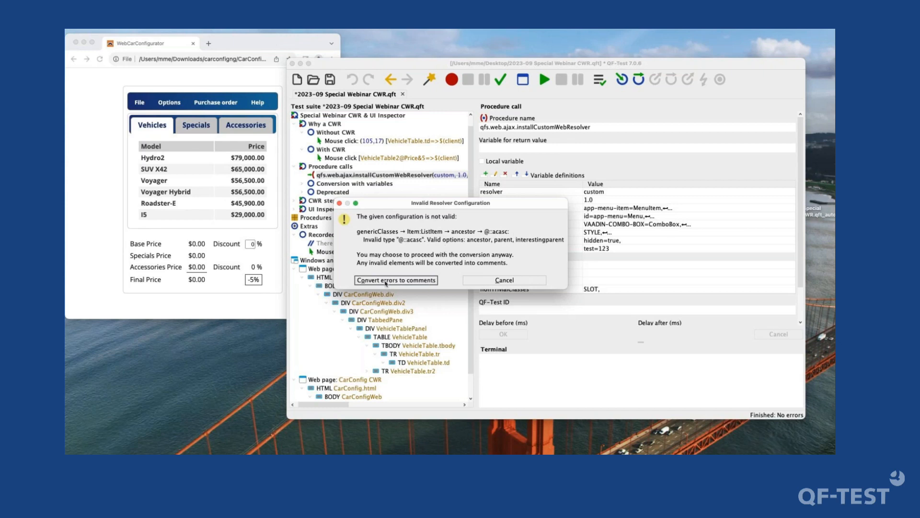
click(386, 281)
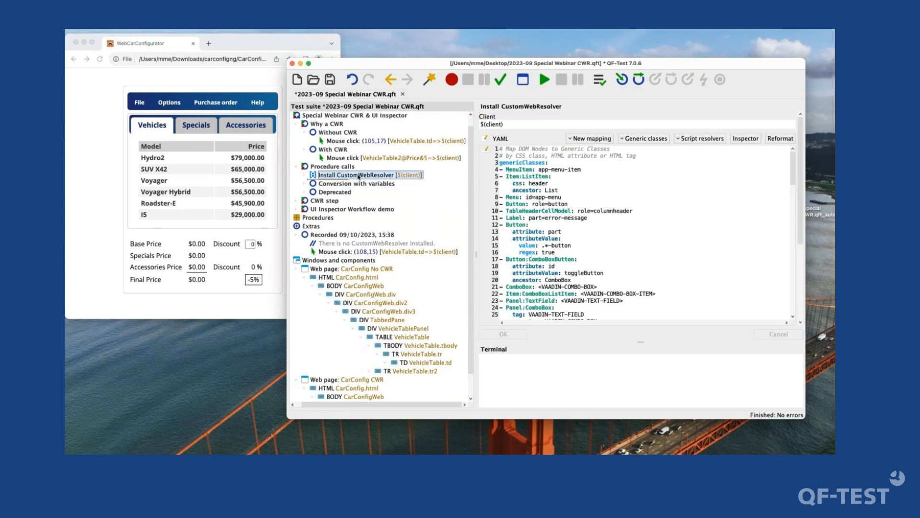
- Look through the converted YAML configuration of the Install CustomWebResolver node, including the Conversion errors comment block at its end
click(605, 196)
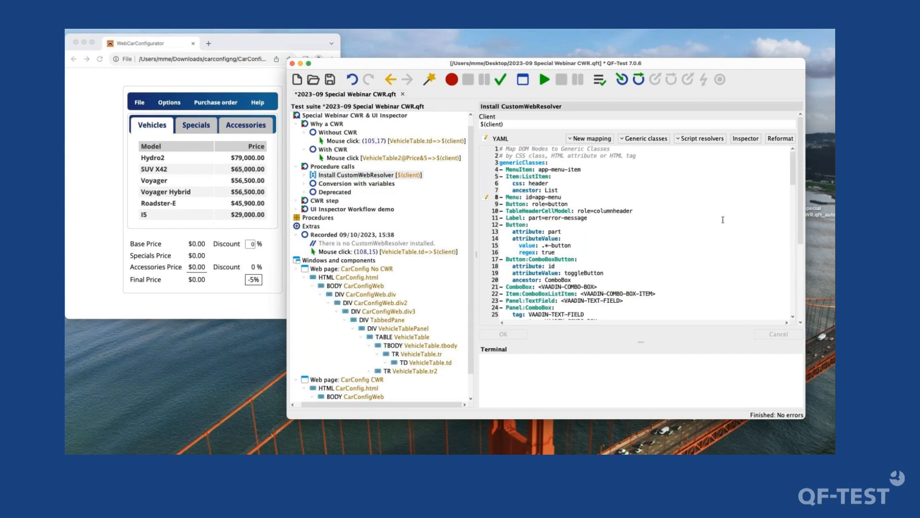
drag(794, 164, 796, 294)
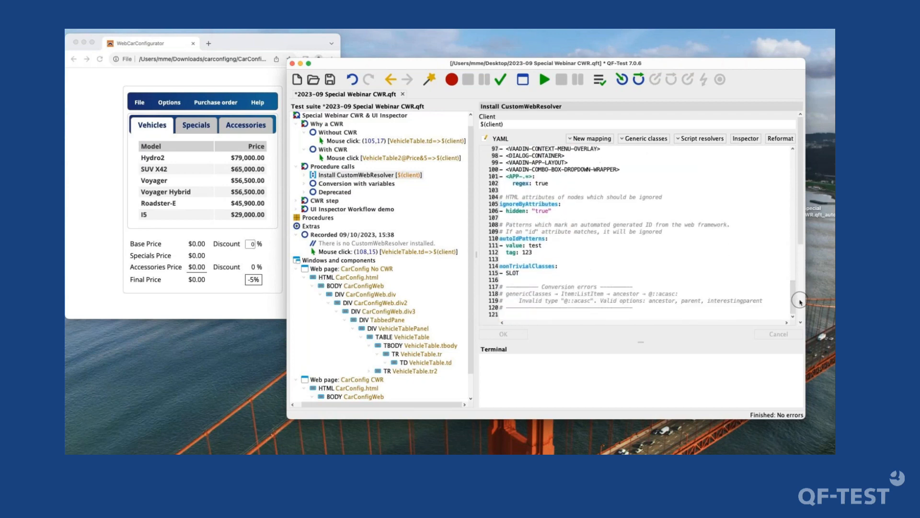
drag(507, 281, 563, 310)
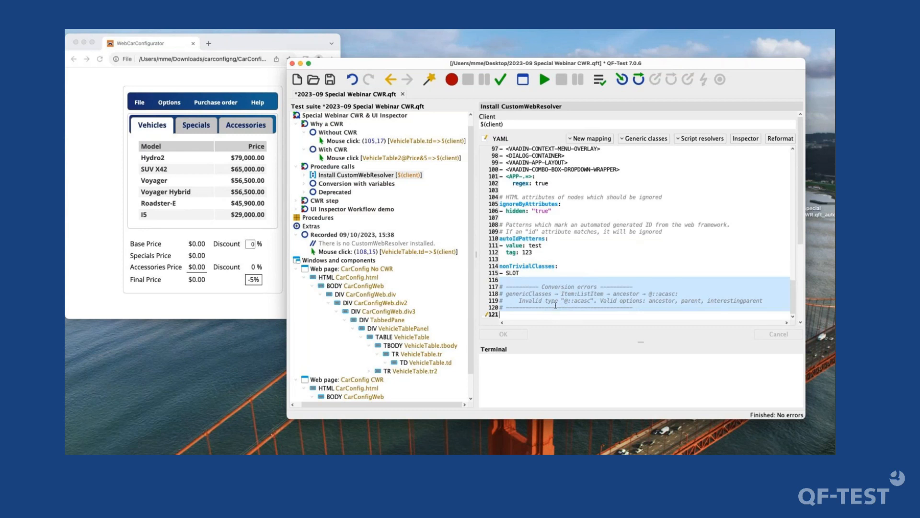
click(537, 308)
drag(537, 307, 522, 291)
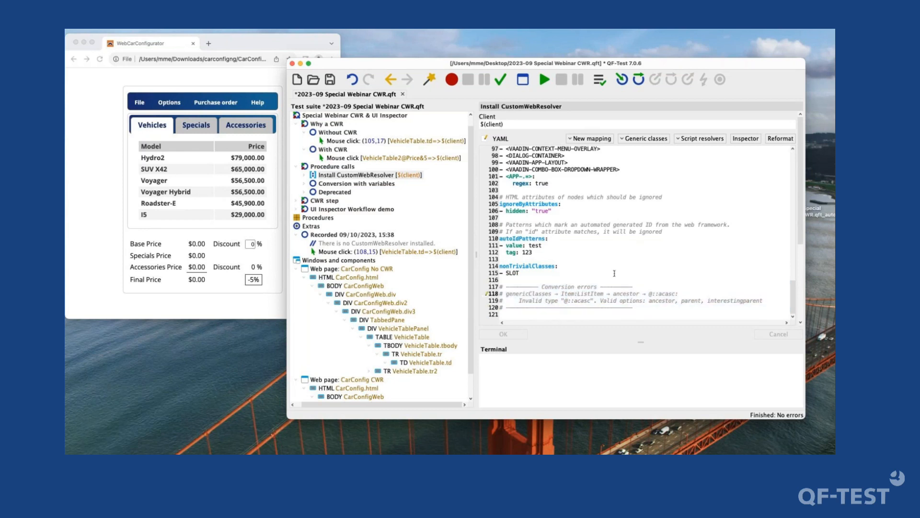
scroll(616, 270, up, 10)
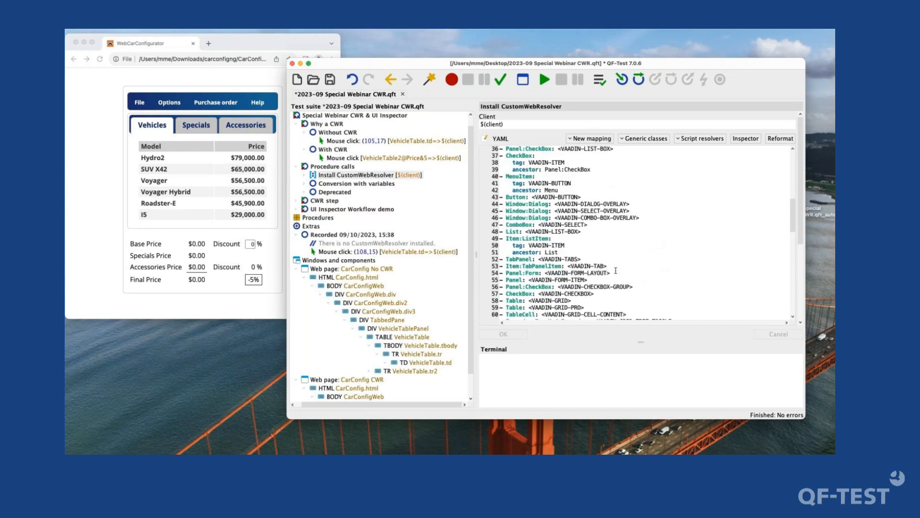
scroll(616, 271, up, 6)
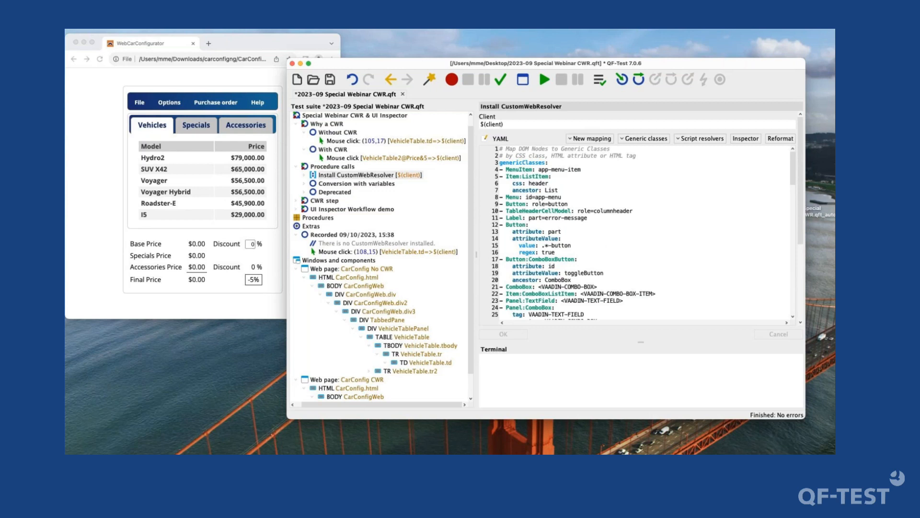
click(353, 175)
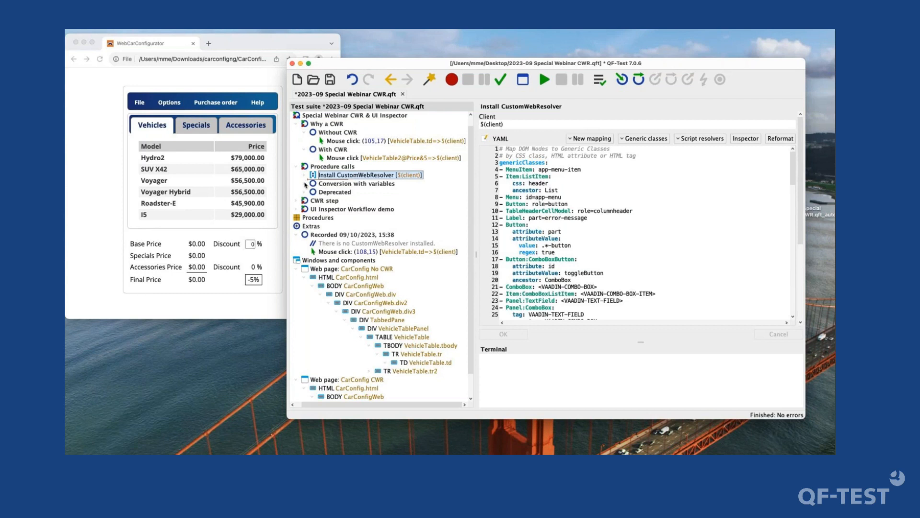
- Expand the Conversion with variables sequence and examine its Set variable step and the genericClasses parameter of its installCustomWebResolver call
click(326, 184)
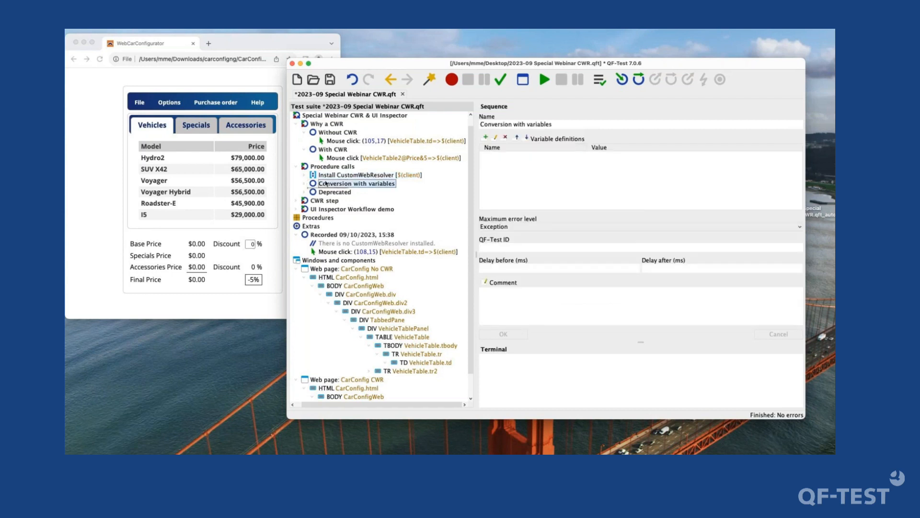
click(304, 185)
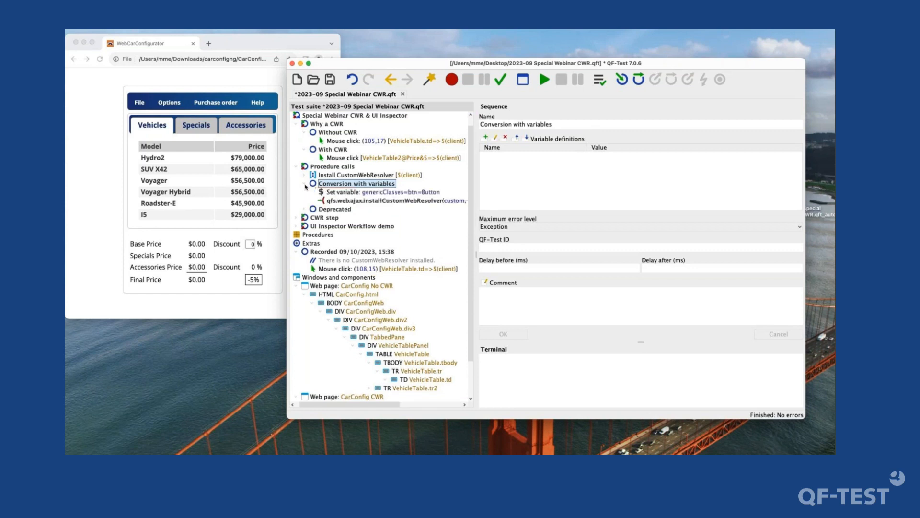
click(331, 200)
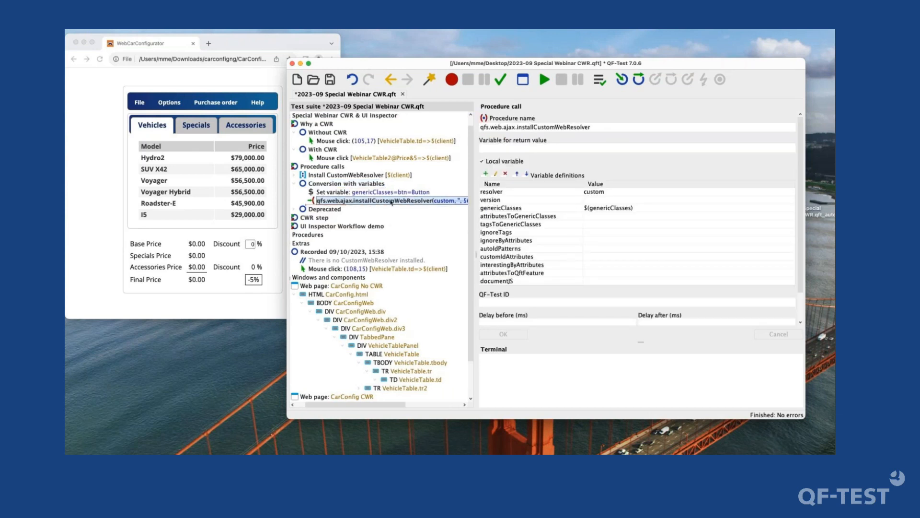
click(614, 211)
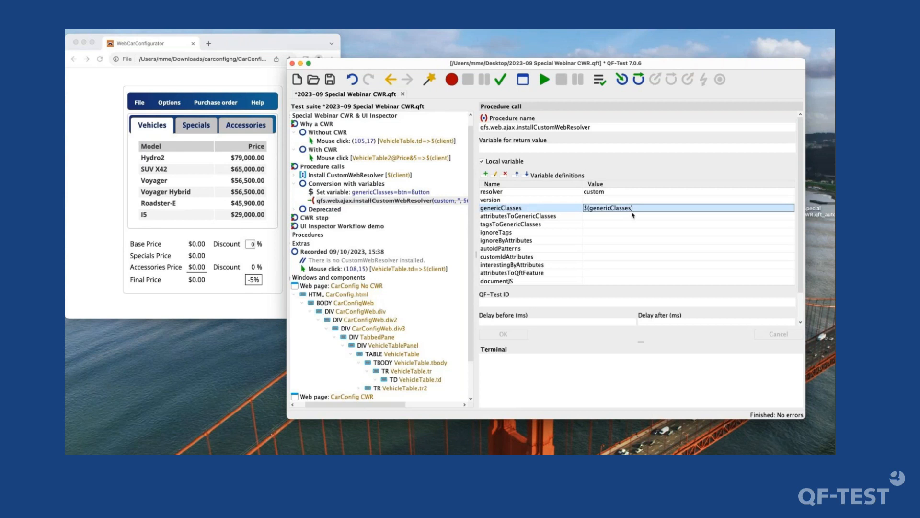
click(338, 193)
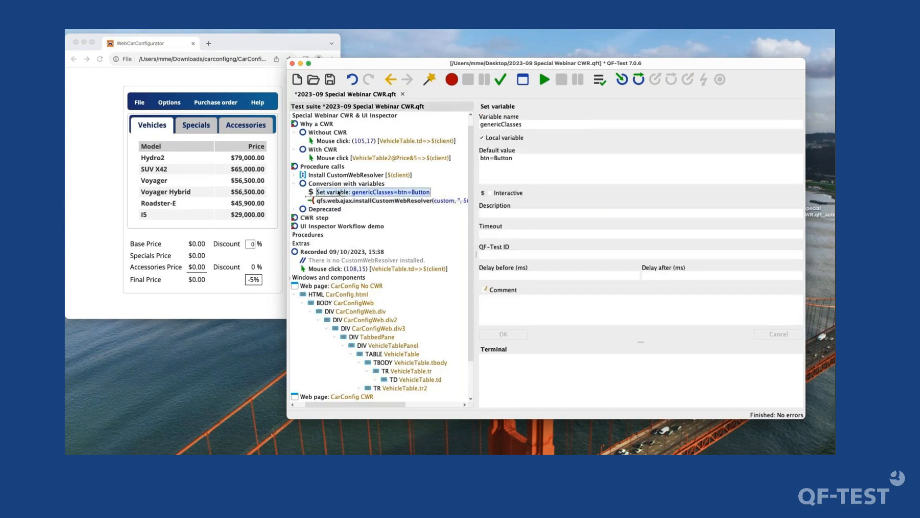
drag(549, 168, 533, 194)
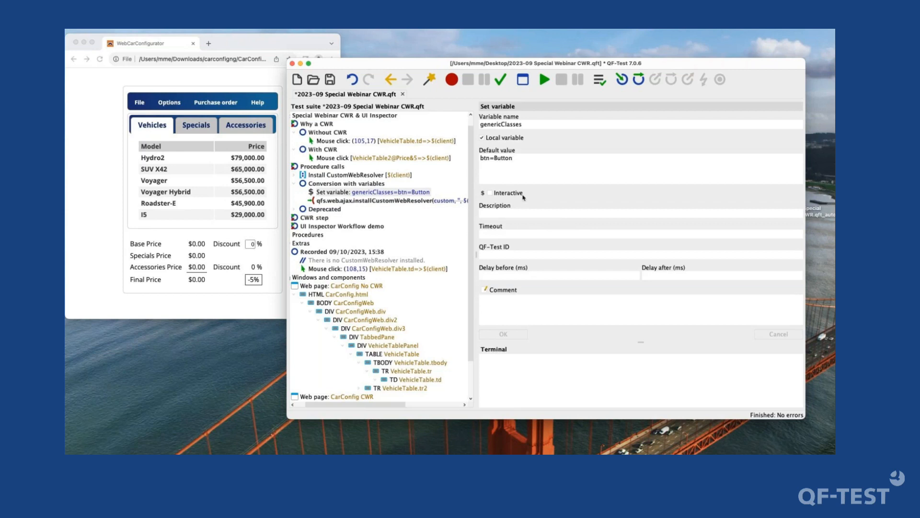
click(448, 200)
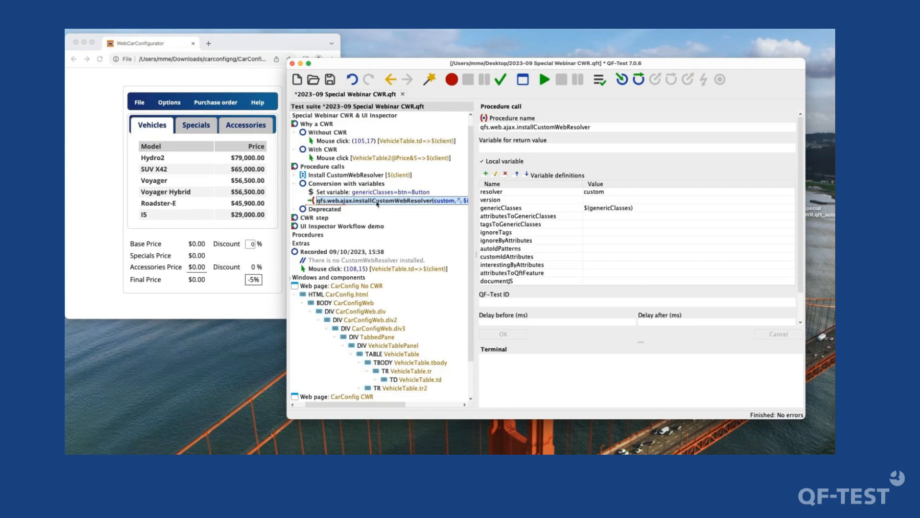
- Run the Conversion with variables sequence to produce a run log with resolved variable values
click(374, 185)
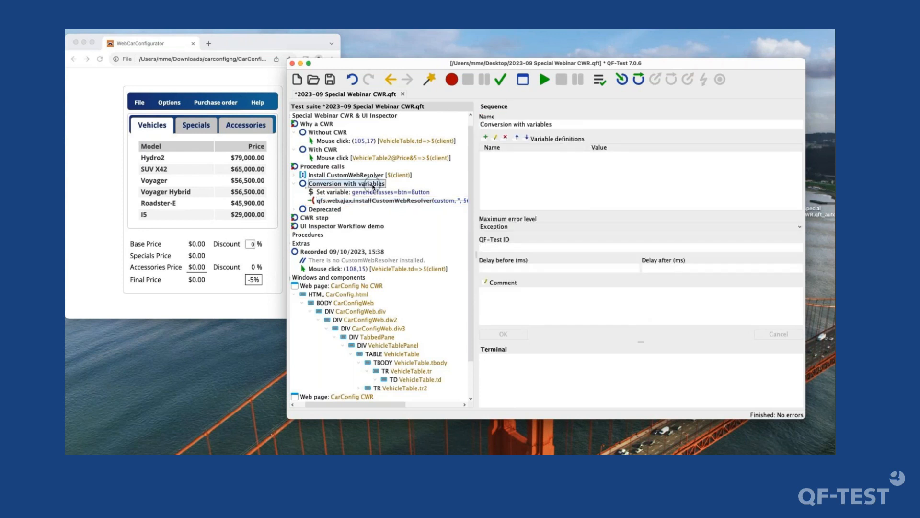
key(Down)
key(Down)
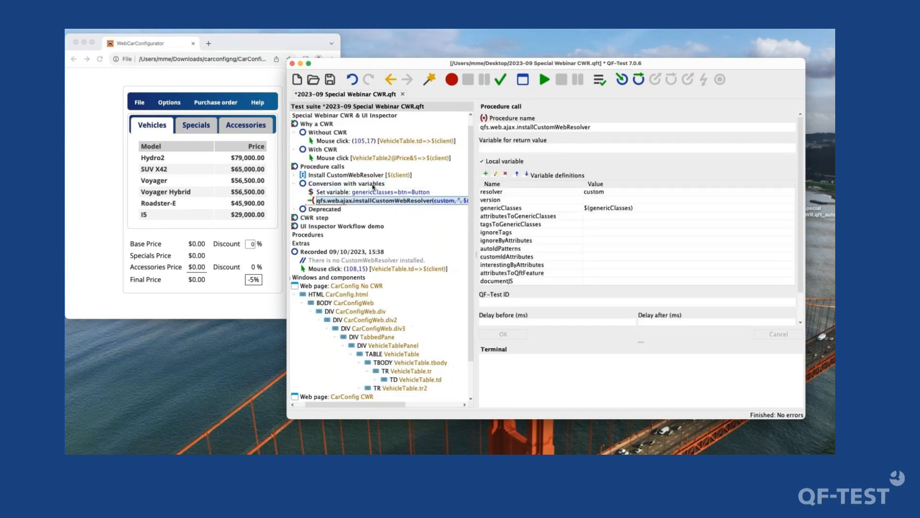
click(374, 185)
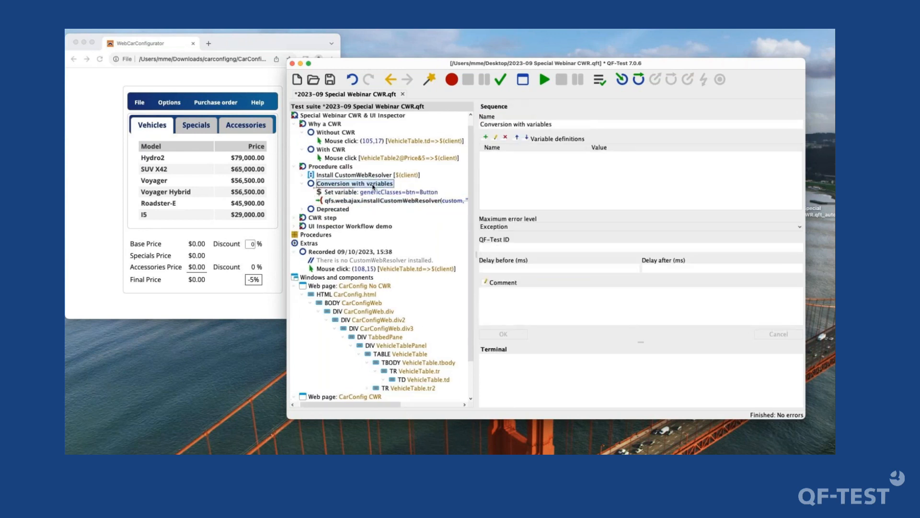
key(Return)
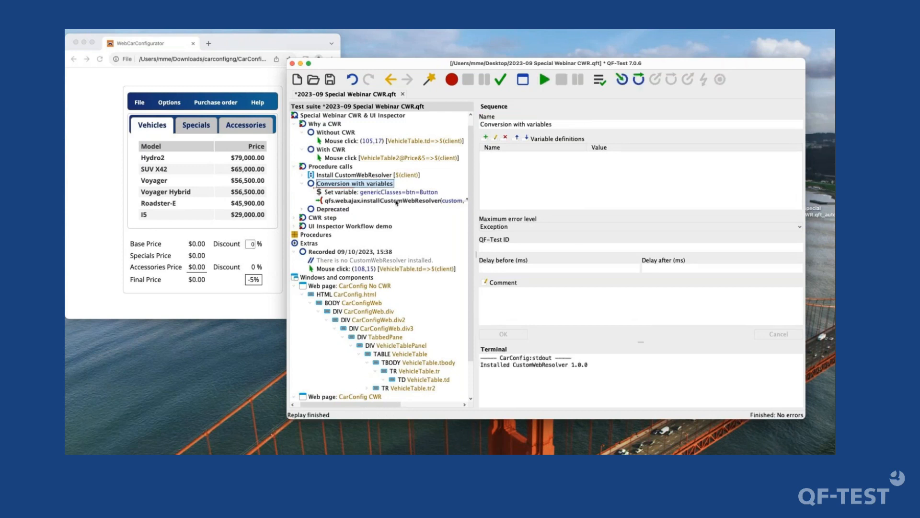
- Transform the call in Conversion with variables into an Install CustomWebResolver node using the detected run log, and check its Button mapping
click(397, 201)
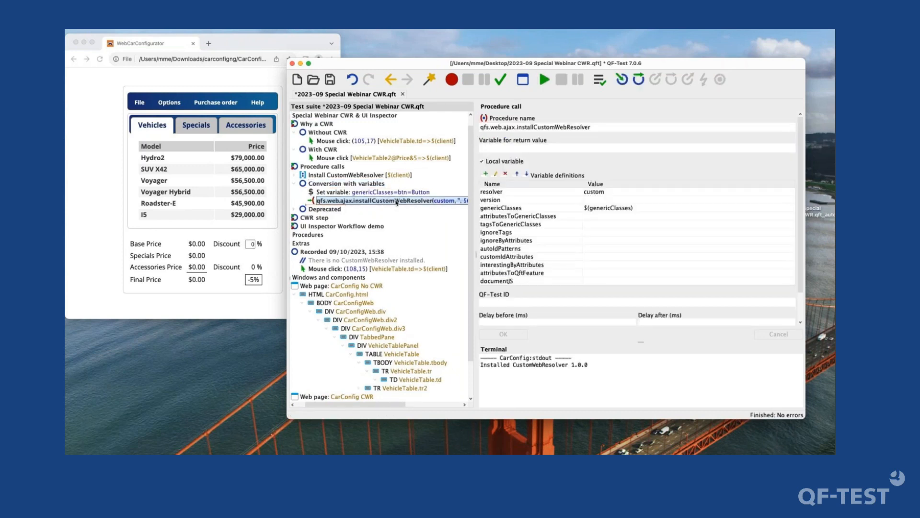
right_click(398, 204)
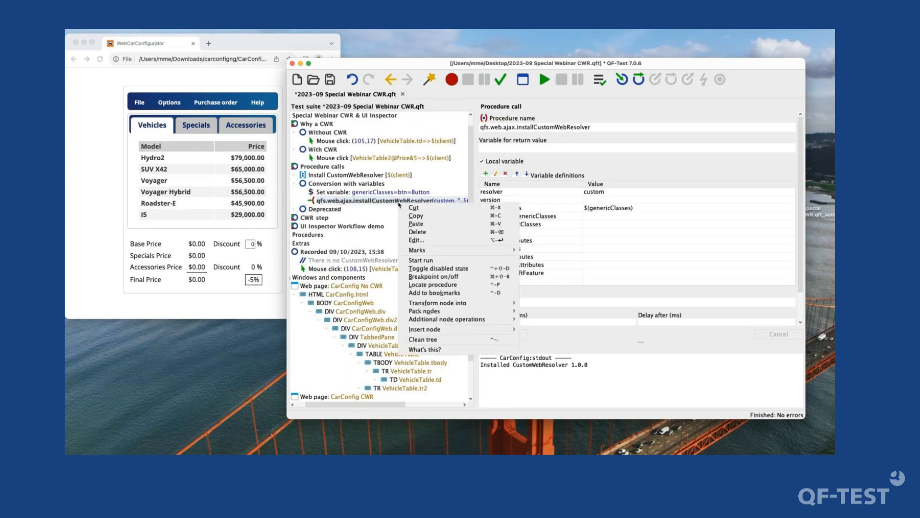
mouse_move(465, 303)
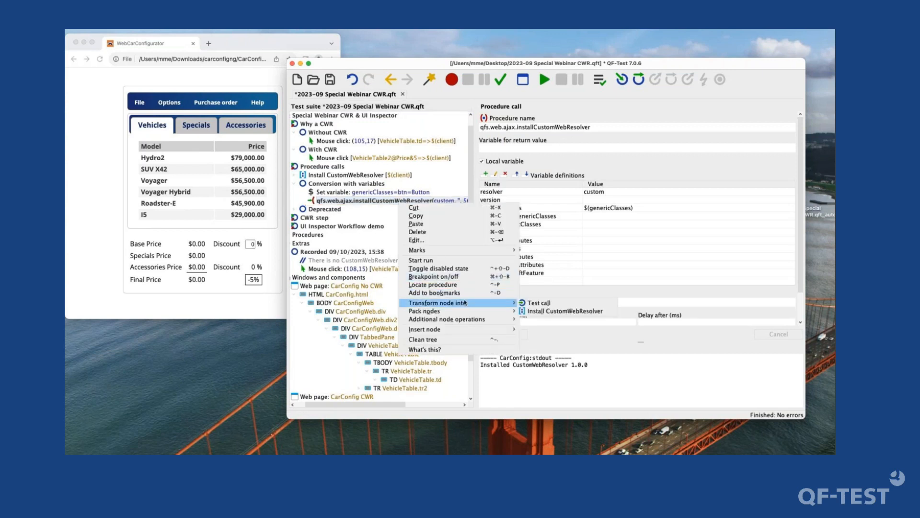
click(550, 311)
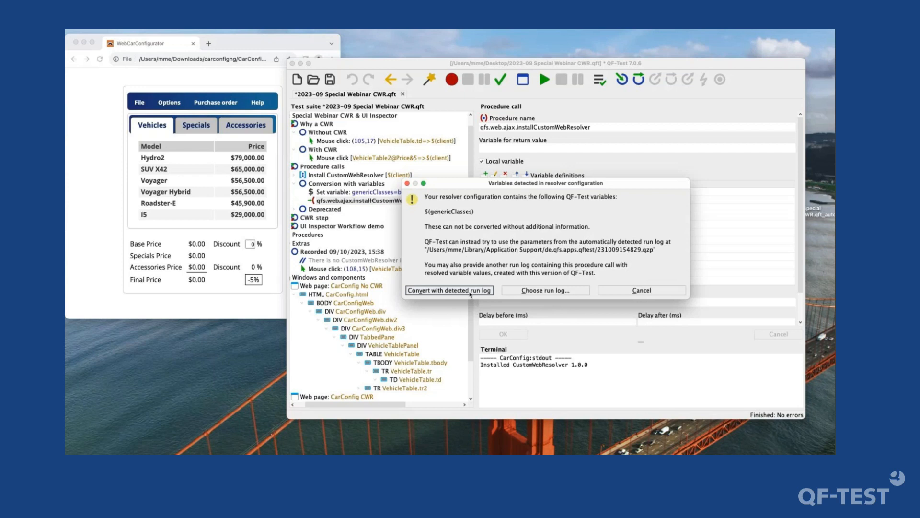
click(534, 292)
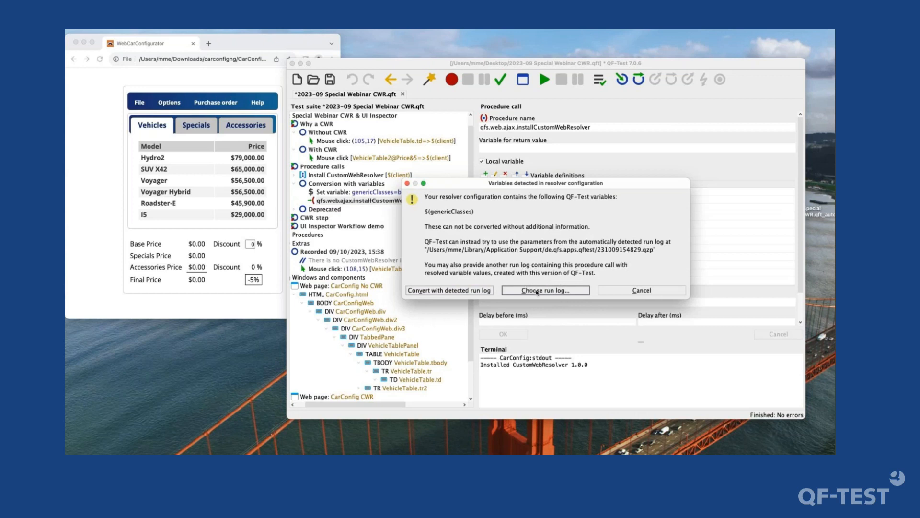
click(476, 291)
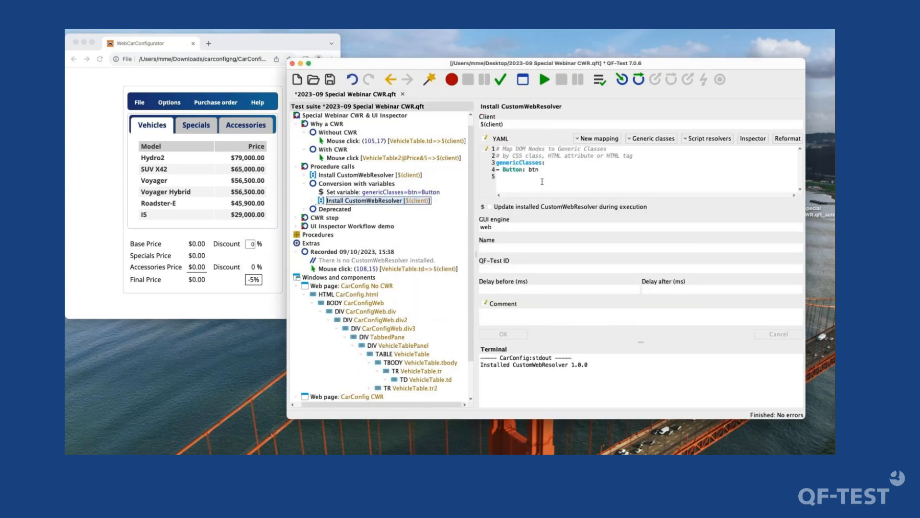
click(545, 173)
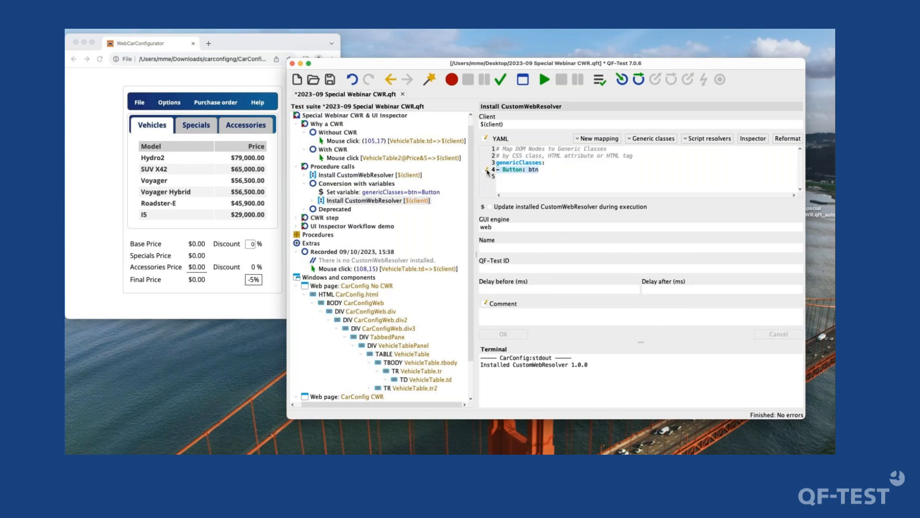
click(393, 201)
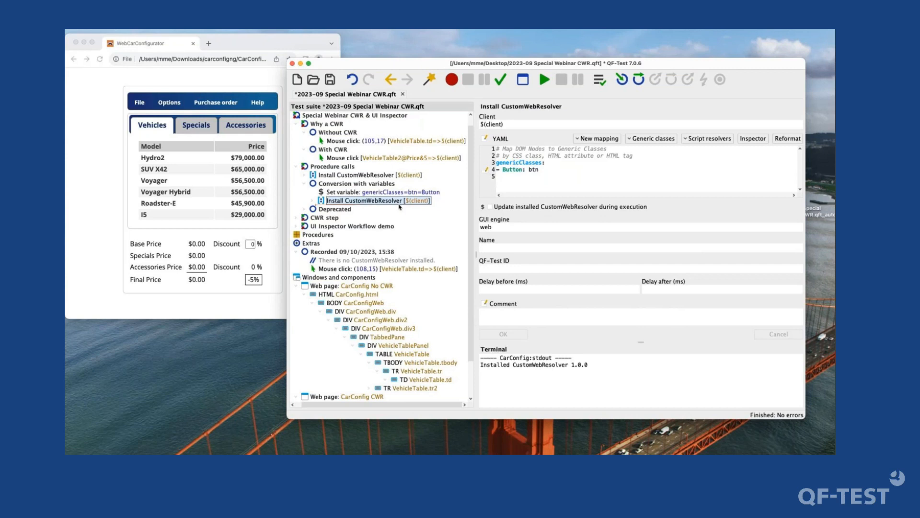
- Collapse the Conversion with variables sequence, expand the Deprecated sequence and view its qfs.web.ajax.installCustomWebResolver call
click(385, 185)
key(Left)
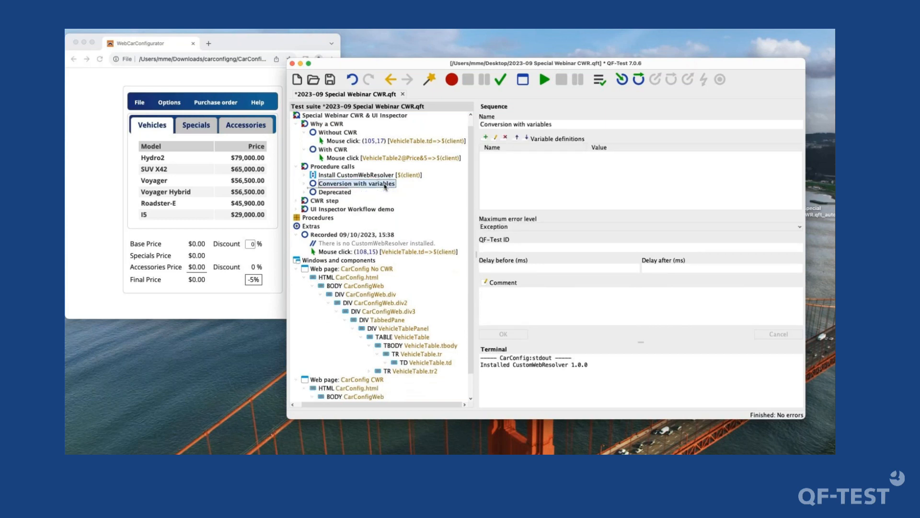
key(Down)
key(Right)
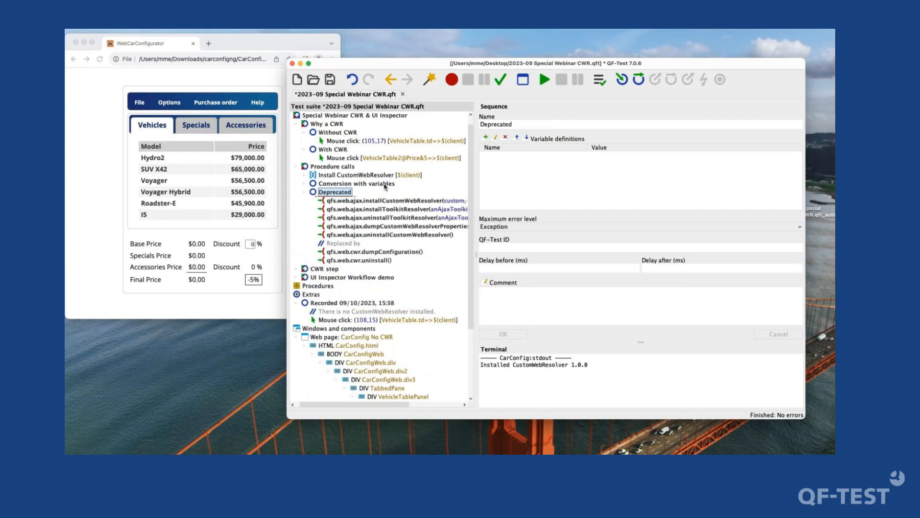
click(393, 202)
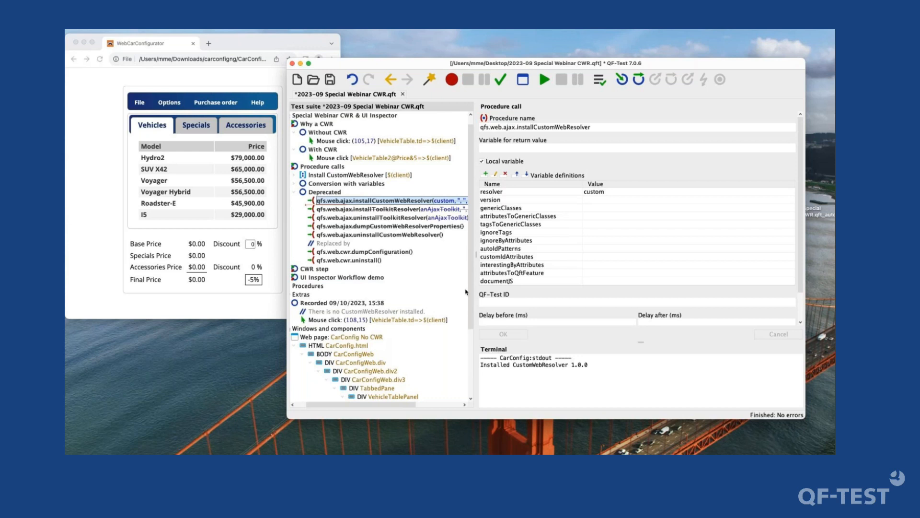
- View the deprecated toolkit resolver calls and the replacement procedures qfs.web.cwr.dumpConfiguration and qfs.web.cwr.uninstall in the Deprecated sequence
click(446, 210)
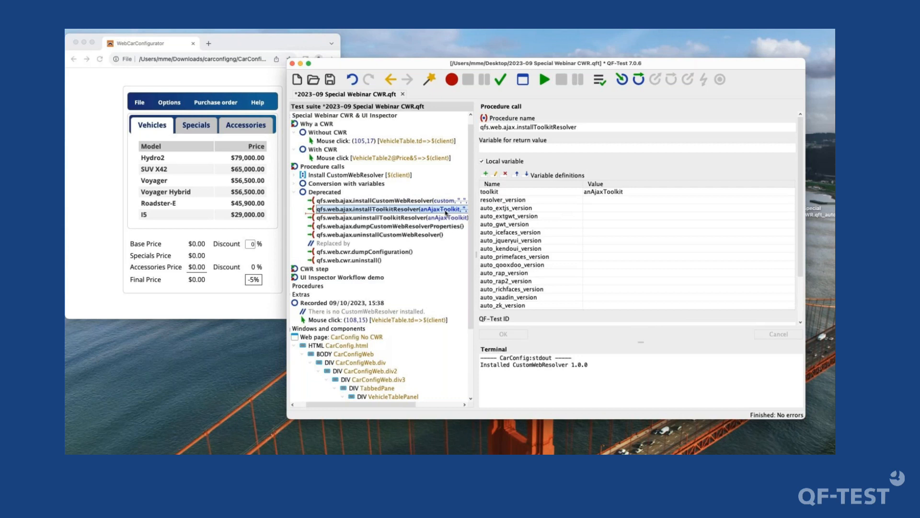
key(Down)
key(Up)
key(Down)
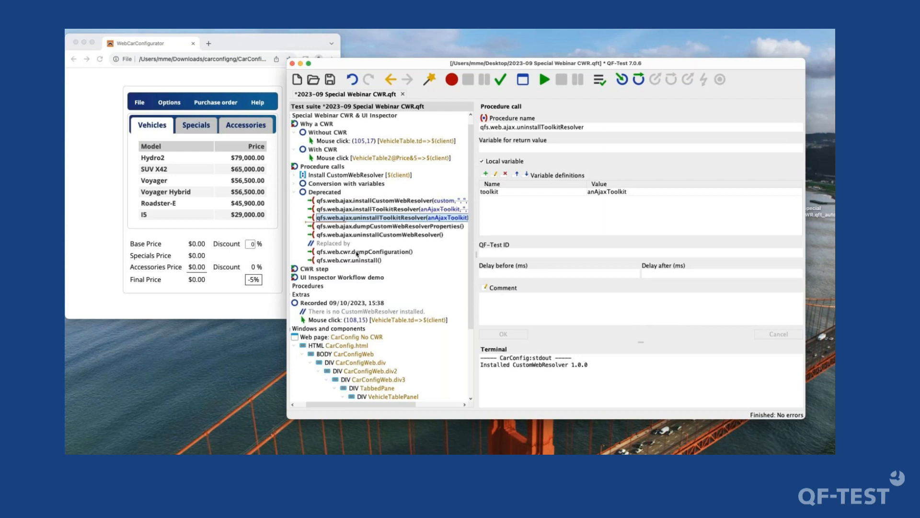
click(357, 253)
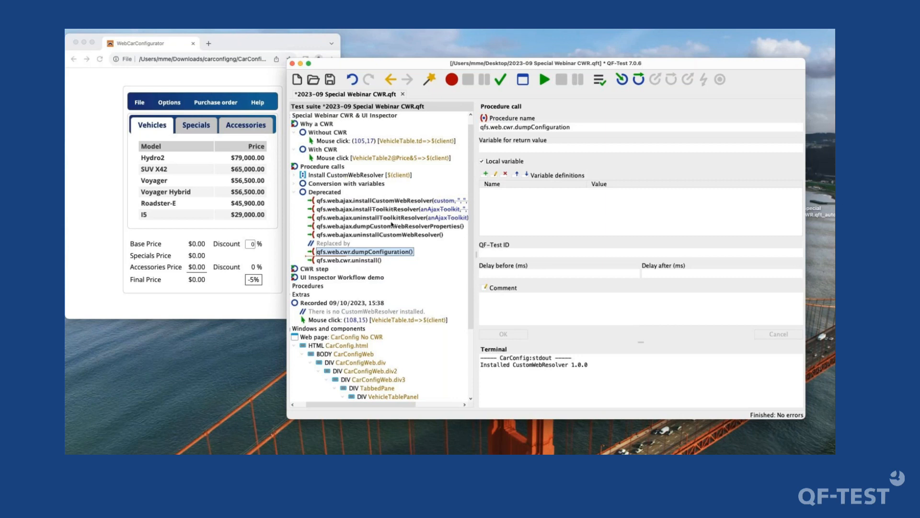
click(369, 262)
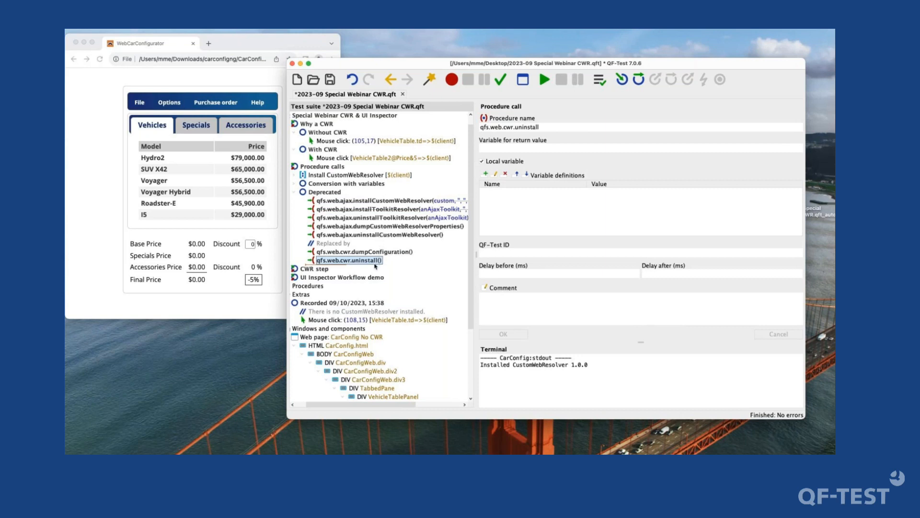
scroll(376, 267, left, 2)
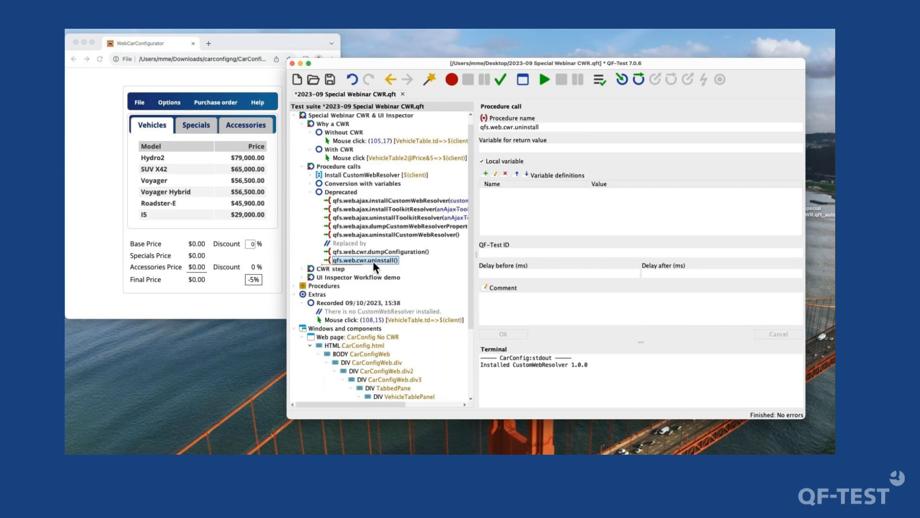
- Inspect the installCustomWebResolver and updateCustomWebResolverProperties procedures in qfs.qft, and collapse the Deprecated sequence back in the webinar suite
click(406, 200)
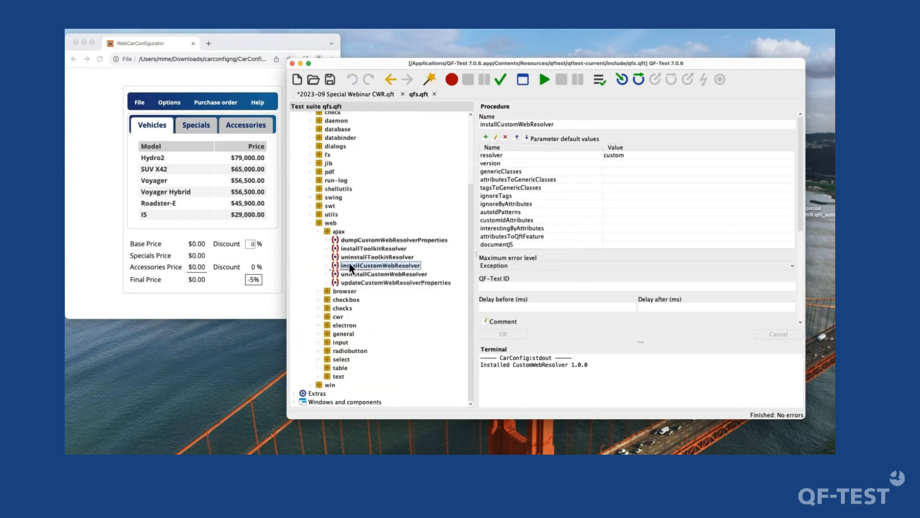
click(384, 282)
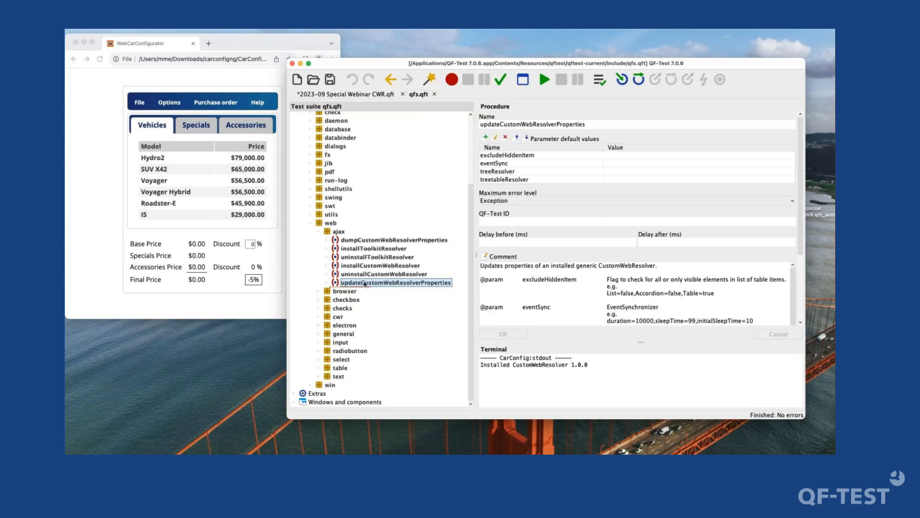
click(364, 95)
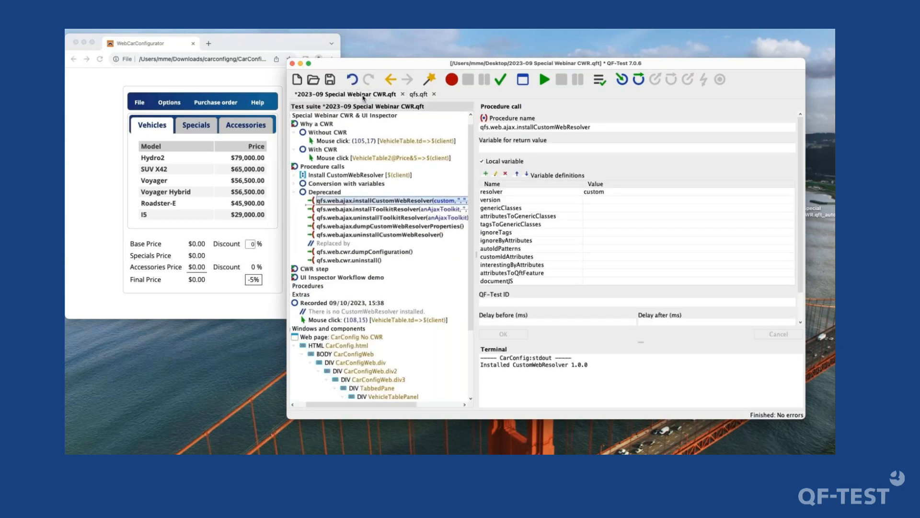
click(336, 194)
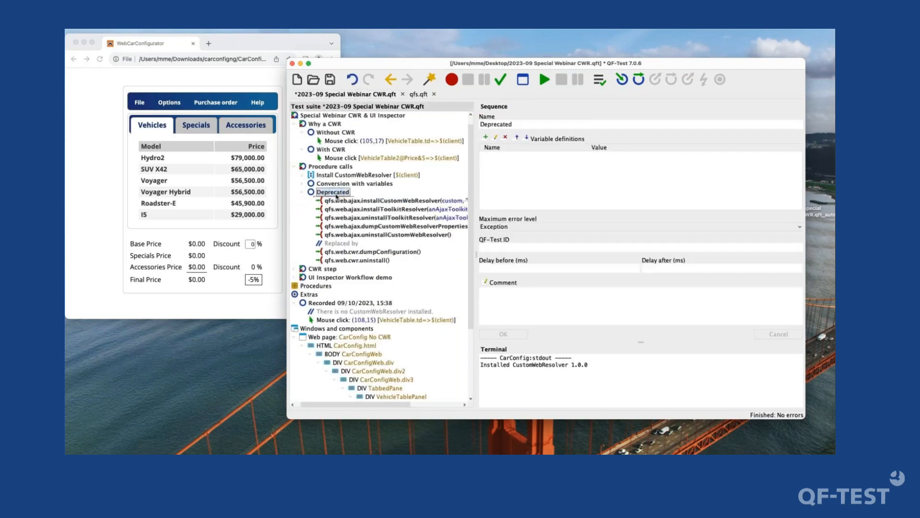
double_click(337, 194)
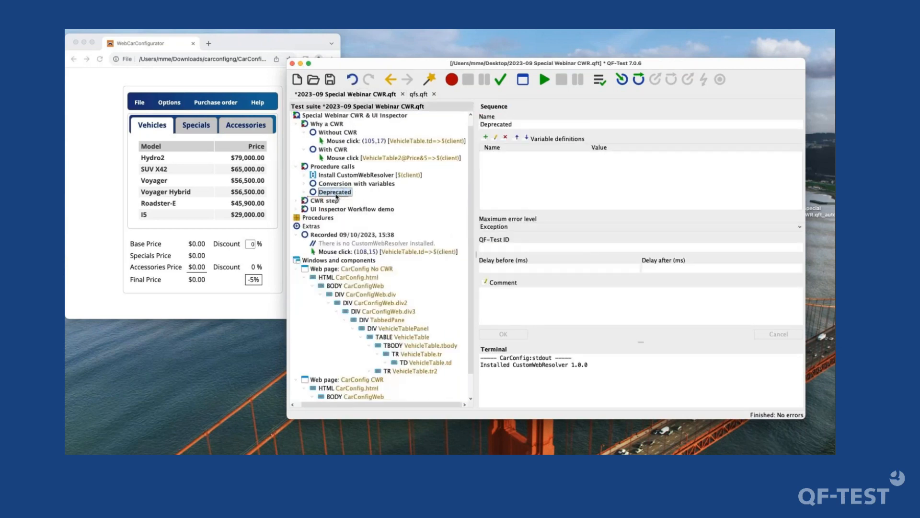
- Expand the CWR step test case and turn off Update installed CustomWebResolver during execution for its Update CustomWebResolver node
click(332, 201)
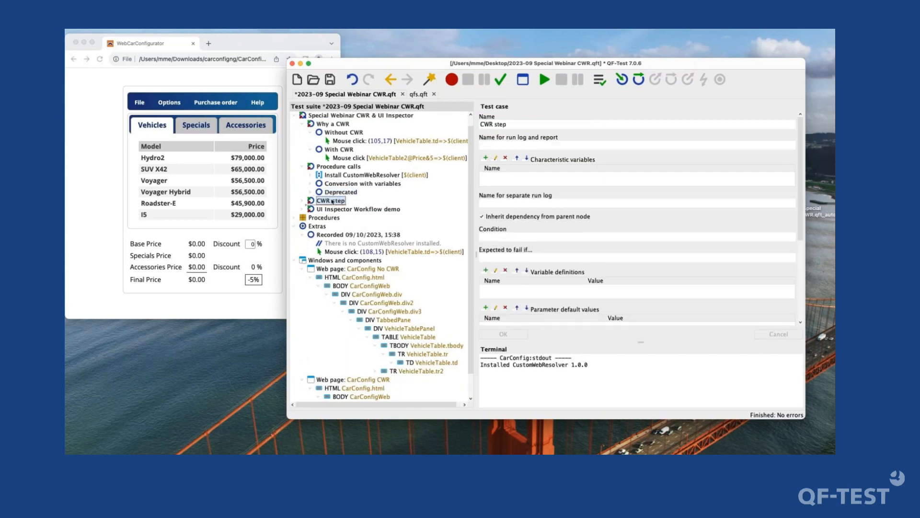
double_click(332, 201)
key(Down)
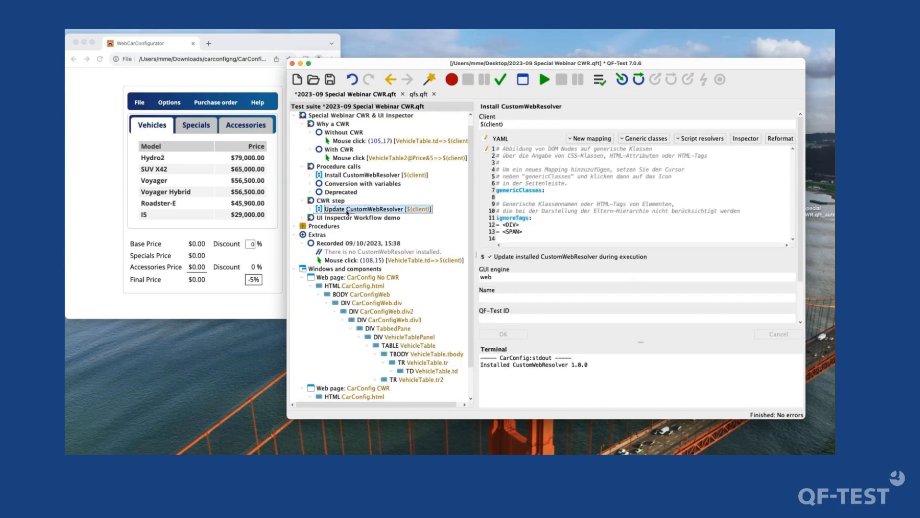
click(570, 257)
click(524, 333)
- Comment out the ignoreTags line in the node's YAML configuration, and undo that change
click(581, 183)
key(Down)
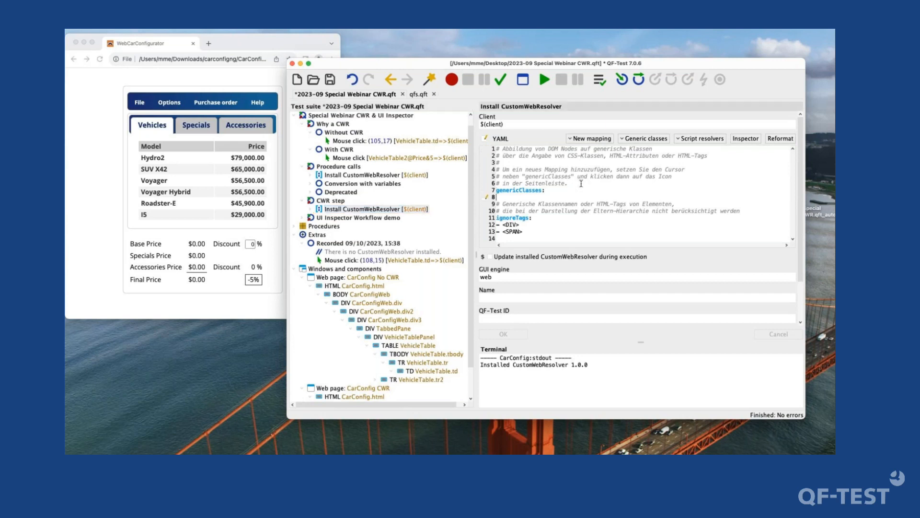
key(Down)
key(Down)
key(Down)
text(#)
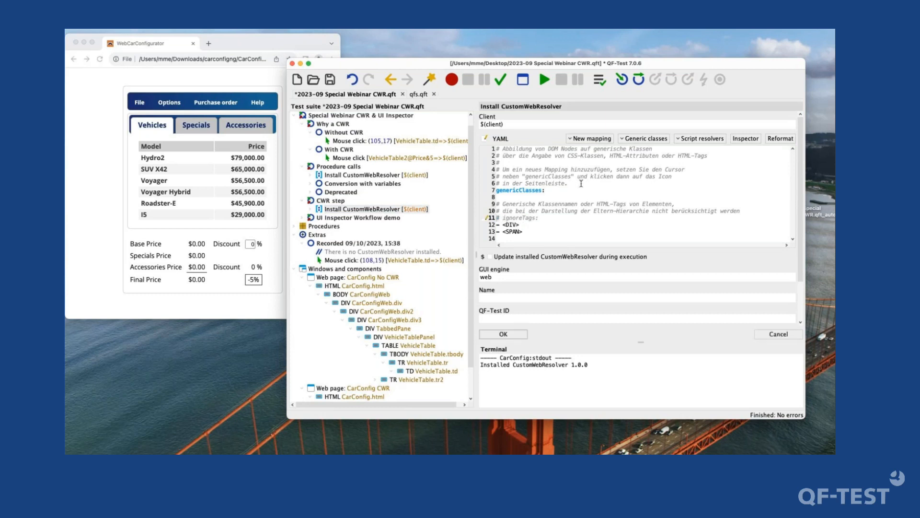
key(super+z)
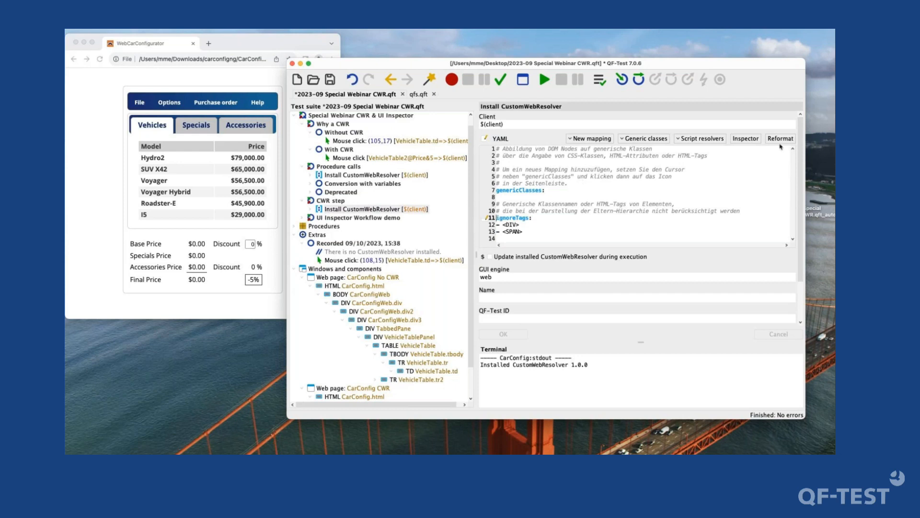
- Enter the invalid line "asdfmlkvfa , dfkavl-ad s.v" under genericClasses and try to reformat the YAML configuration
click(604, 192)
key(Return)
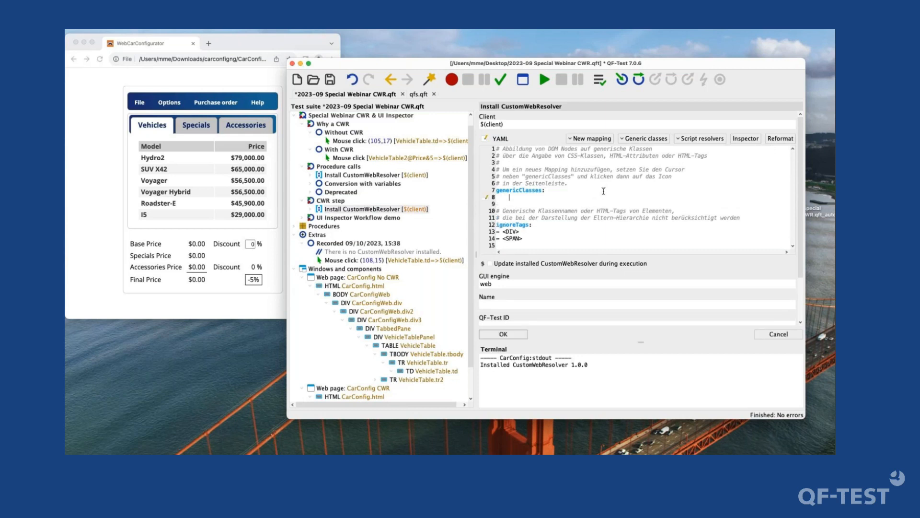
key(Return)
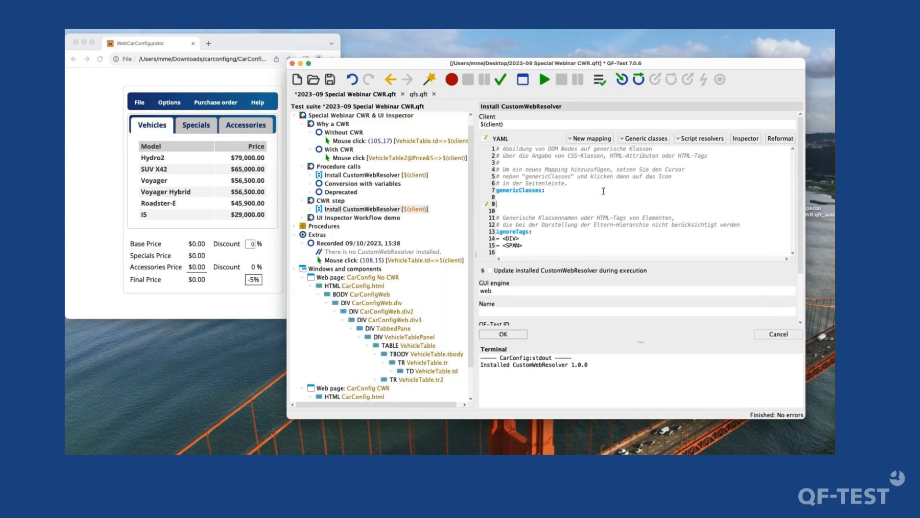
key(BackSpace)
text(asdfmlkvfa , dfkavl-ad s.v)
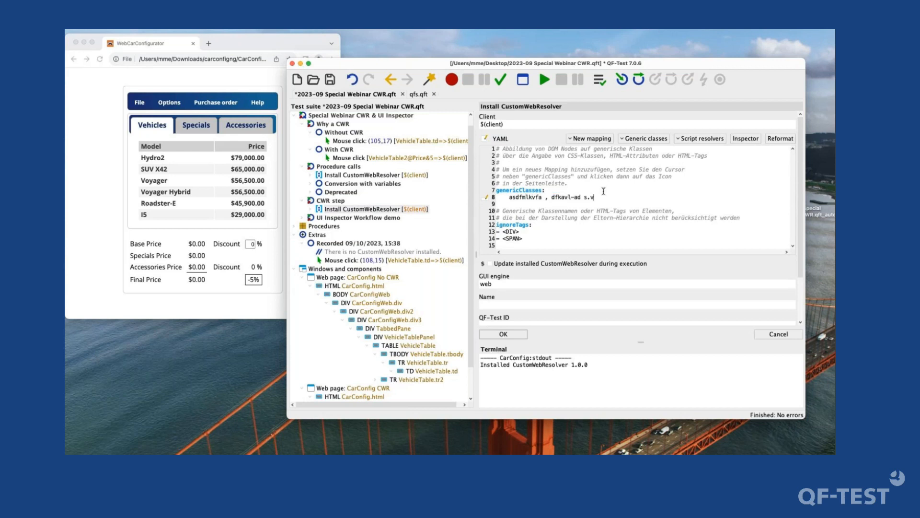
click(769, 139)
drag(420, 212, 462, 237)
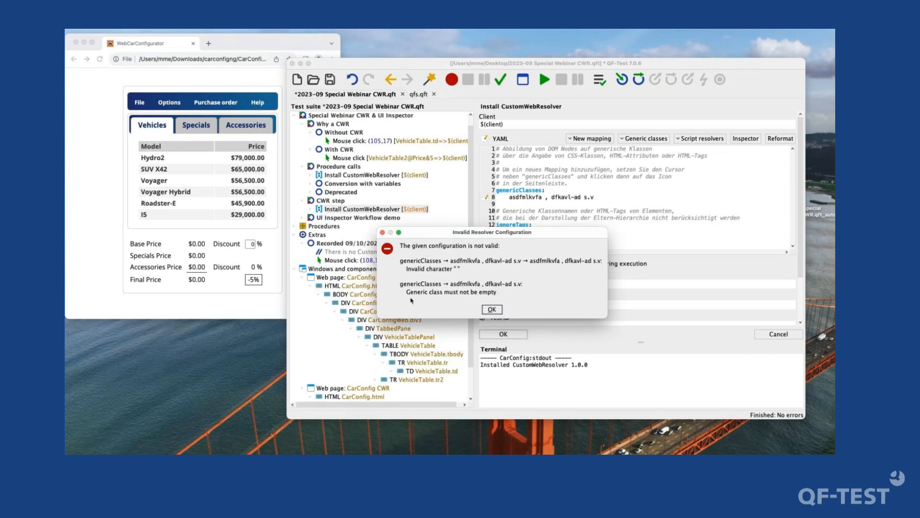
click(492, 310)
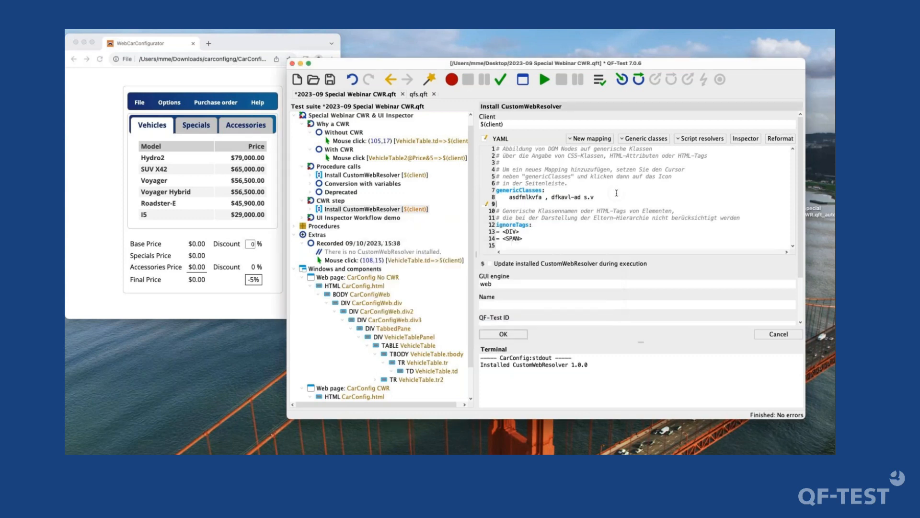
- Remove the invalid line under genericClasses from the YAML configuration
triple_click(617, 193)
key(BackSpace)
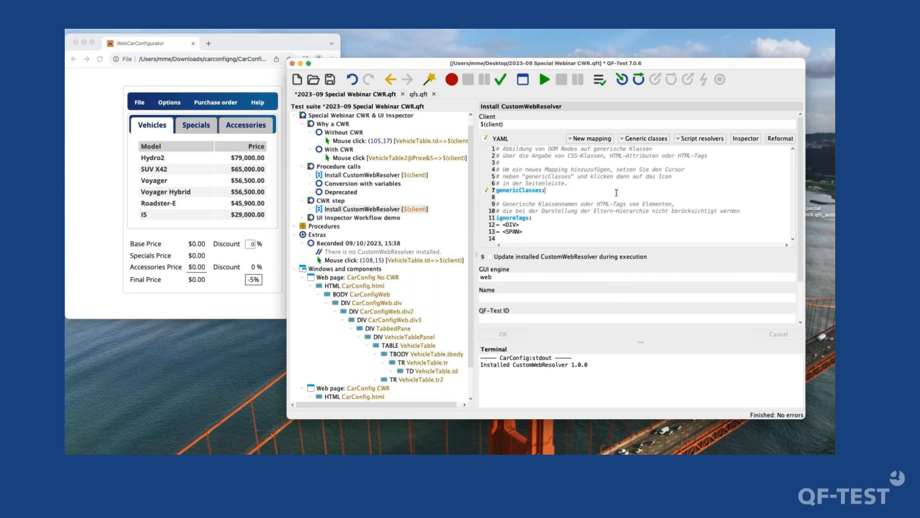
click(546, 232)
- Insert a new Install CustomWebResolver node after the existing one in the CWR step test case and delete the old node
right_click(378, 209)
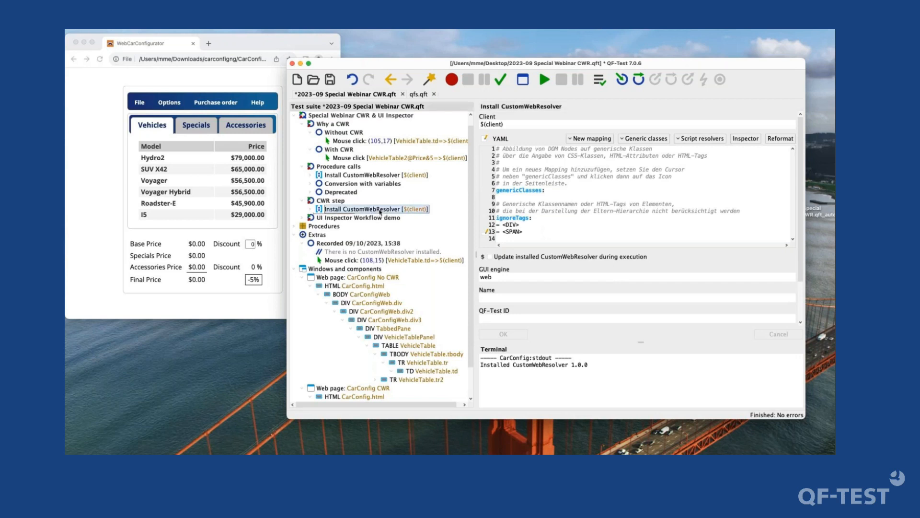
mouse_move(445, 307)
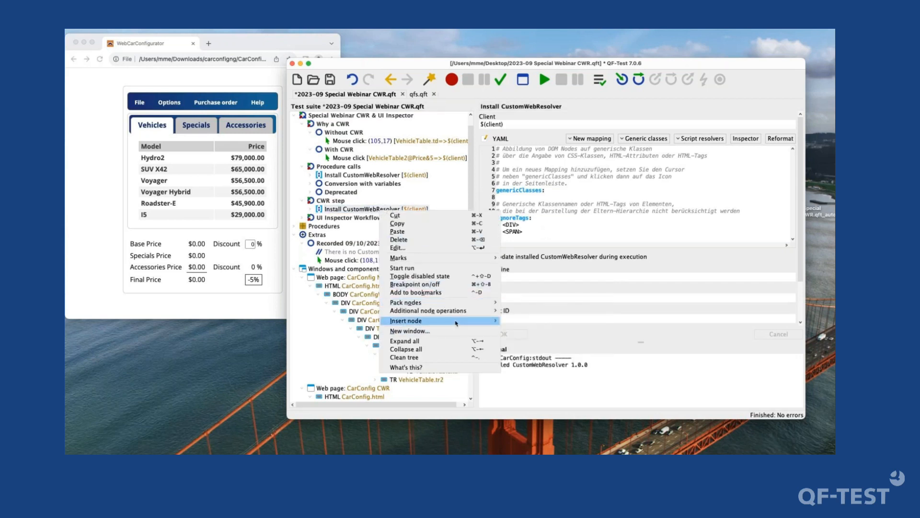
mouse_move(431, 321)
mouse_move(521, 322)
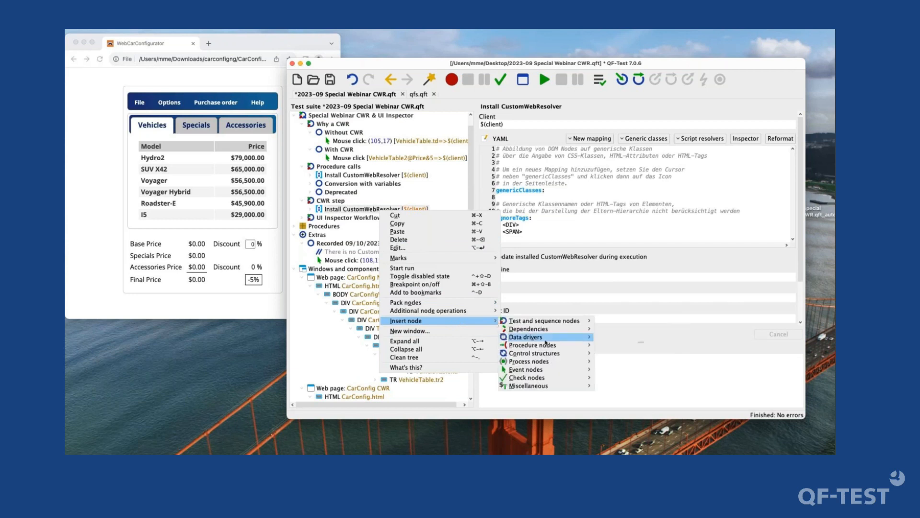
mouse_move(553, 385)
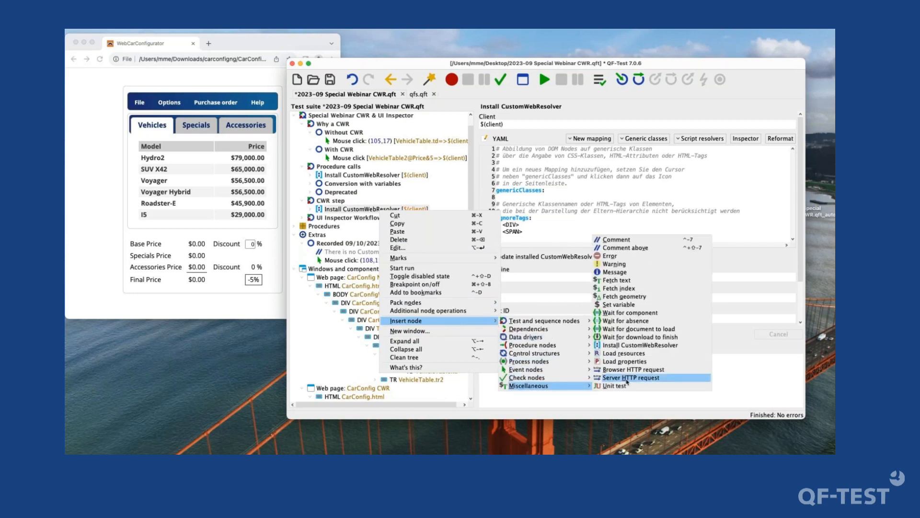
click(628, 345)
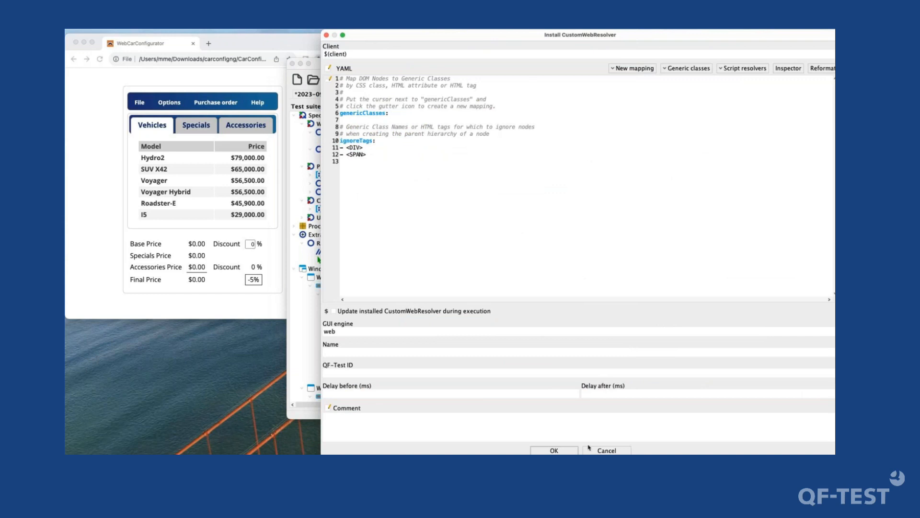
click(573, 451)
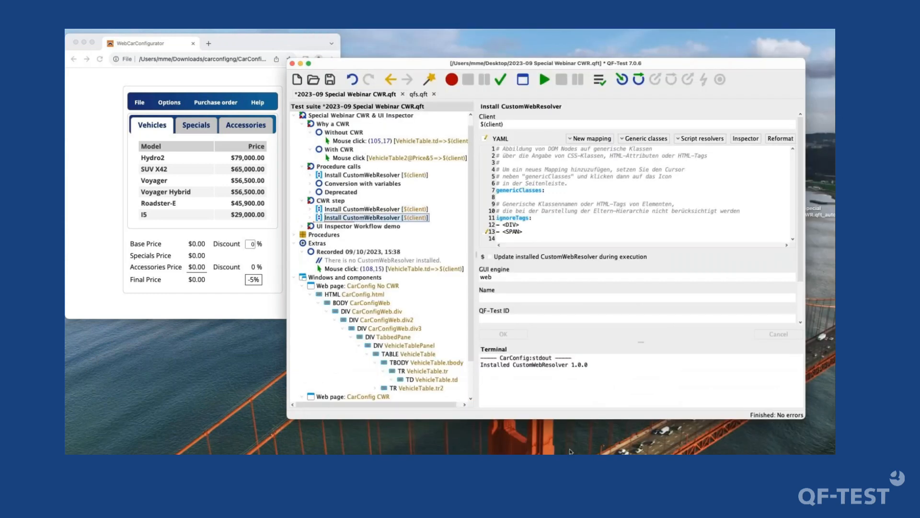
key(super+BackSpace)
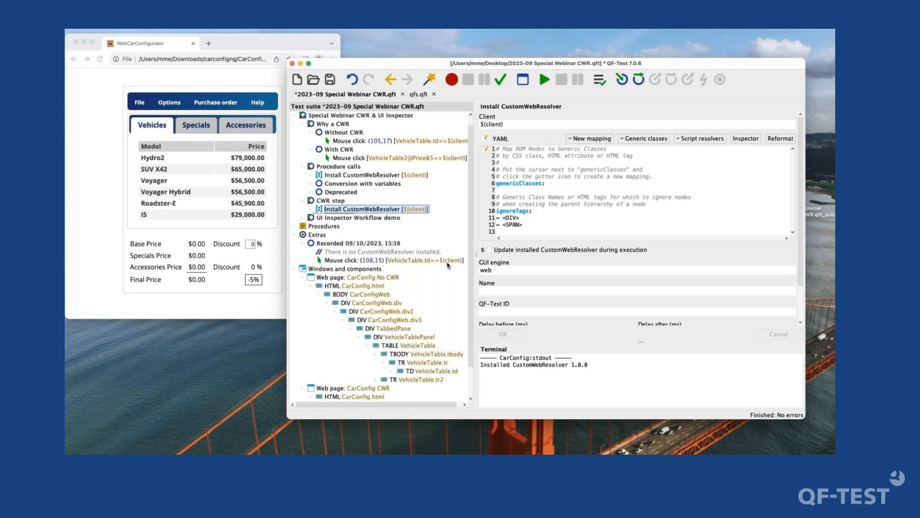
- Add a new genericClasses entry to the YAML configuration on the empty line below genericClasses
click(554, 223)
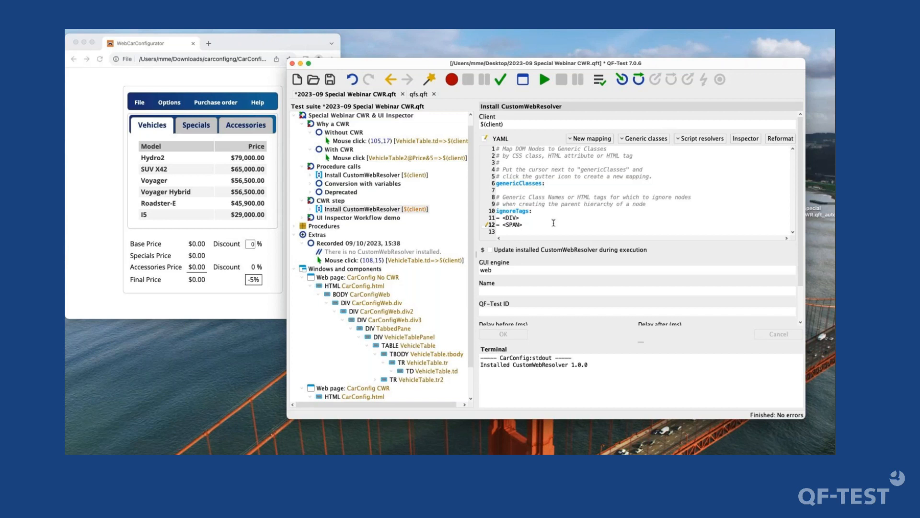
click(565, 191)
click(536, 157)
click(519, 189)
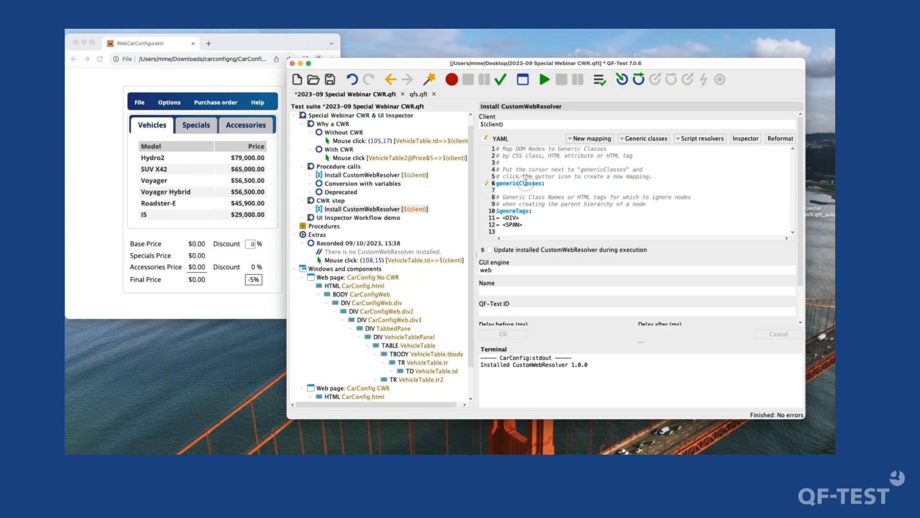
click(485, 191)
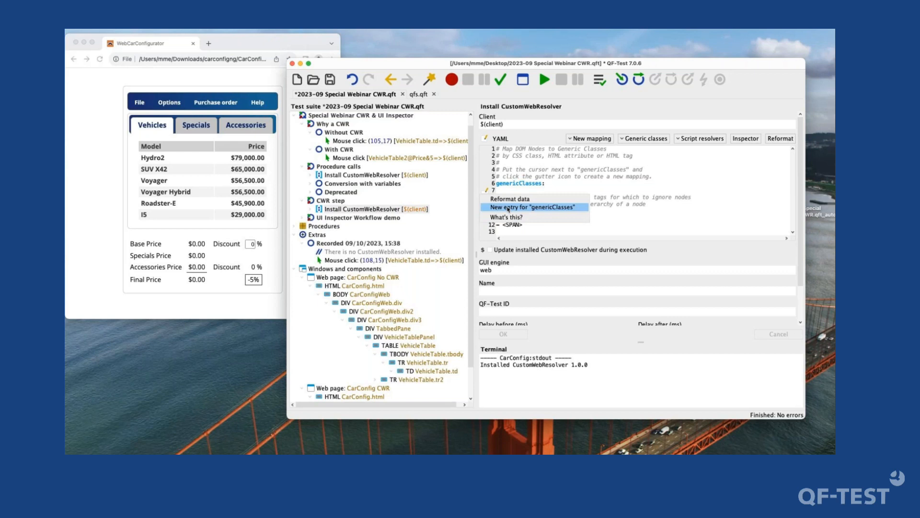
click(508, 209)
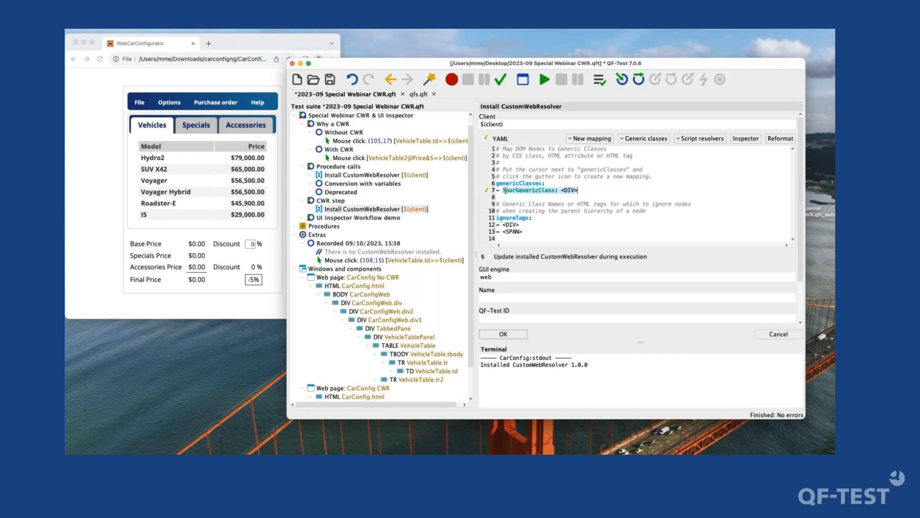
- Add an HTML attribute and a CSS class to the YourGenericClass mapping
click(486, 191)
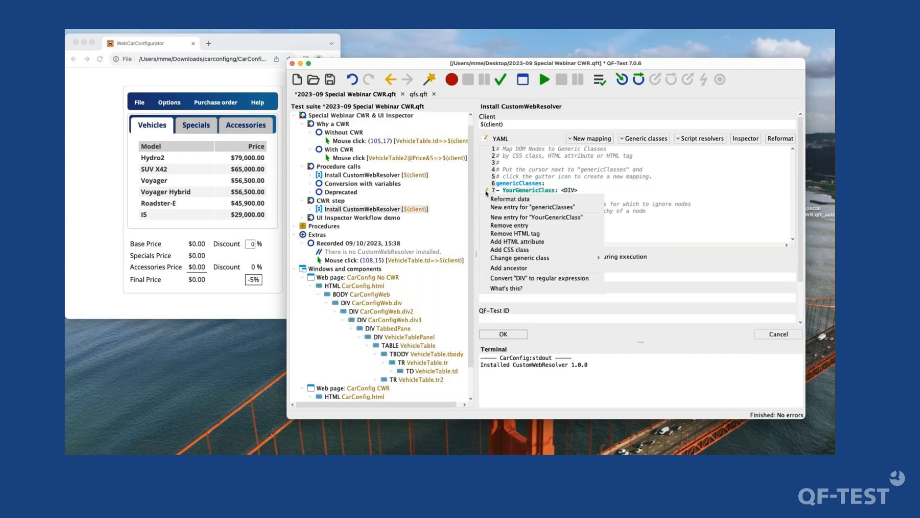
click(536, 241)
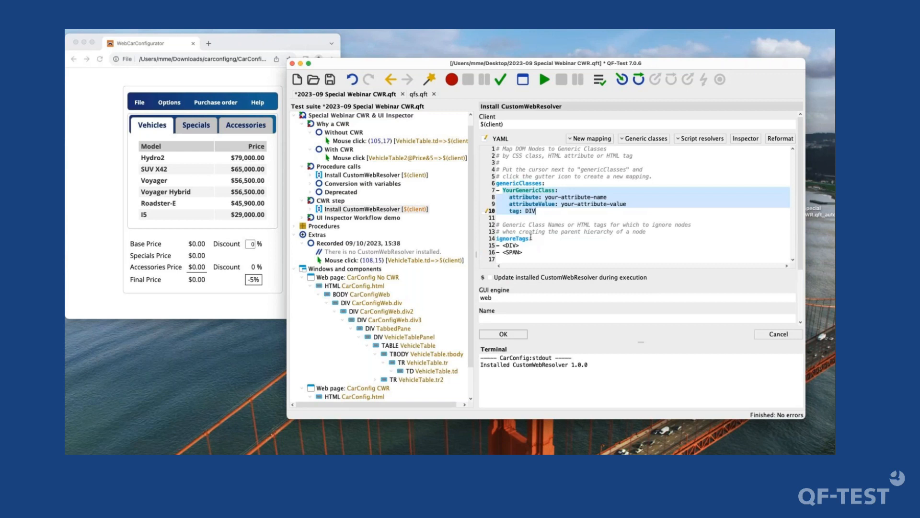
click(485, 211)
click(531, 270)
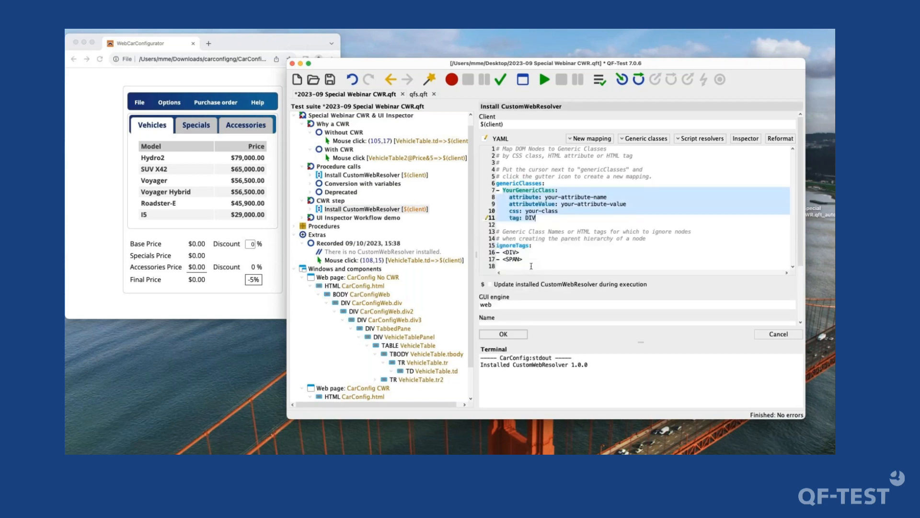
- Add an ancestor to the YourGenericClass mapping with type interestingparent and level 1
click(486, 220)
click(509, 305)
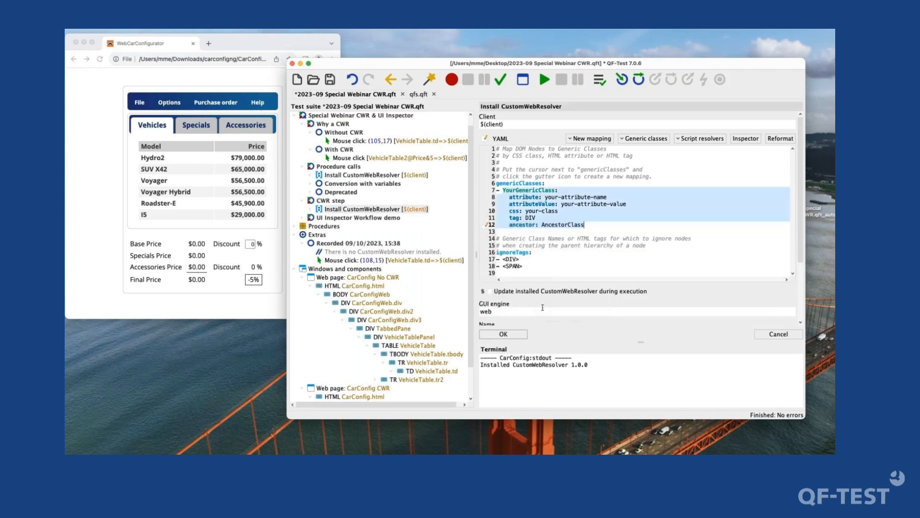
click(487, 225)
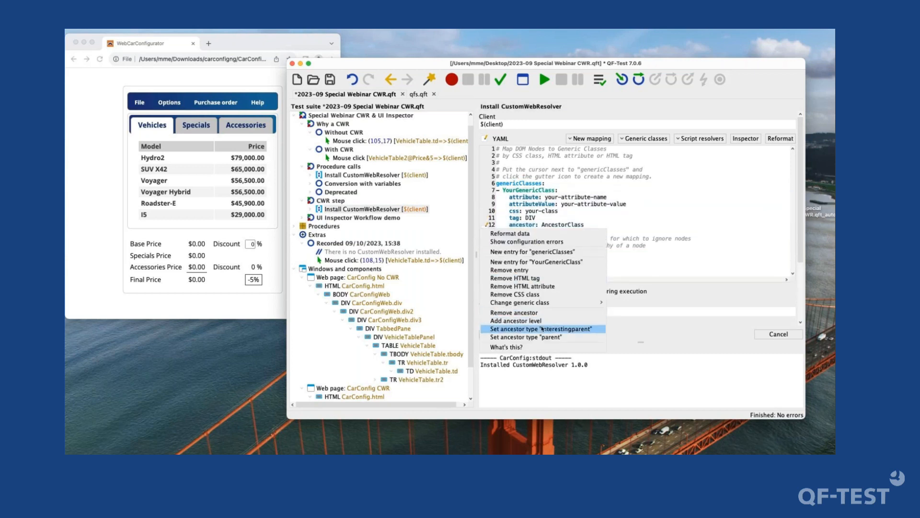
click(540, 329)
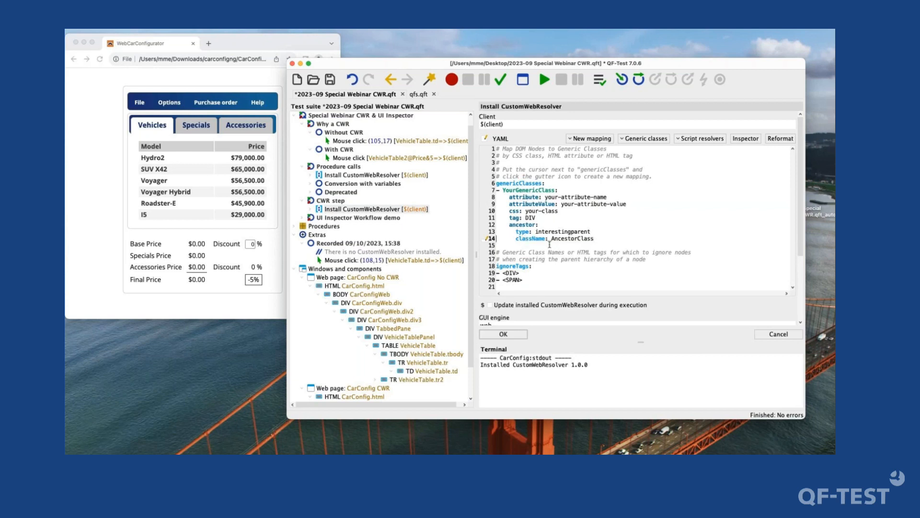
key(Return)
text(level: 1)
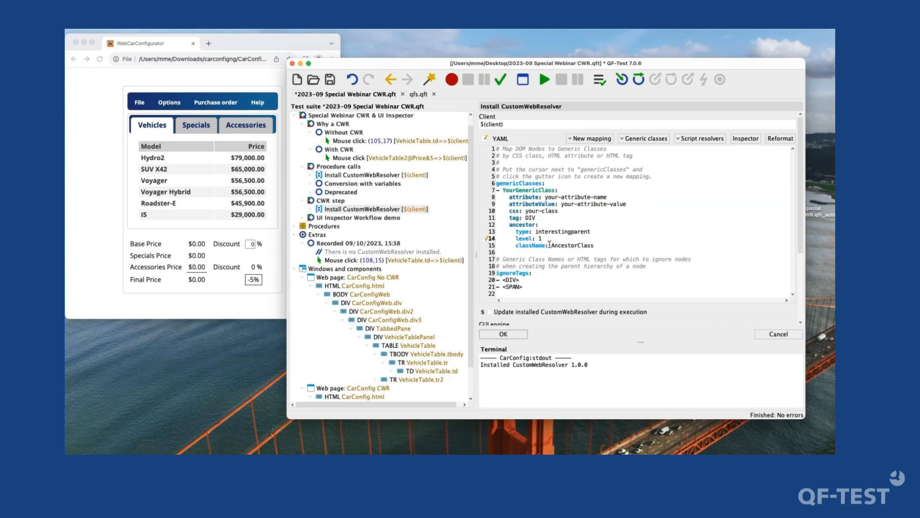
click(485, 239)
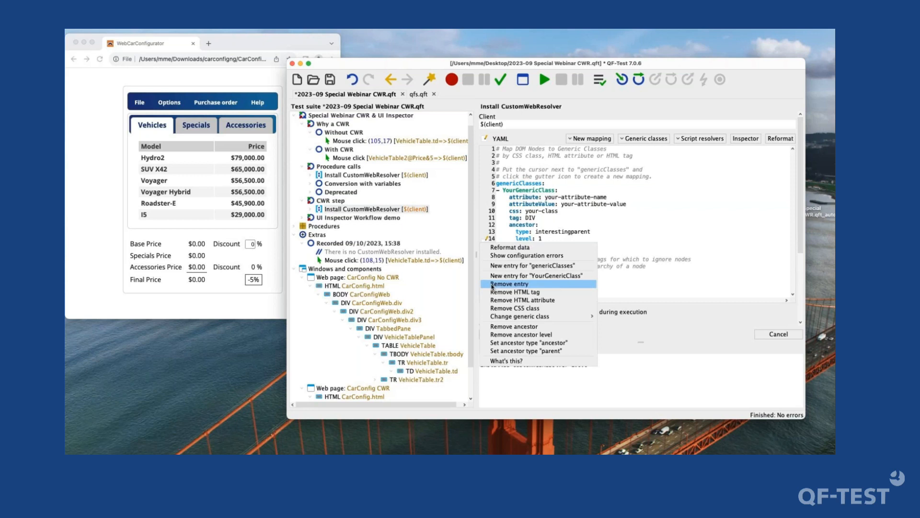
click(550, 235)
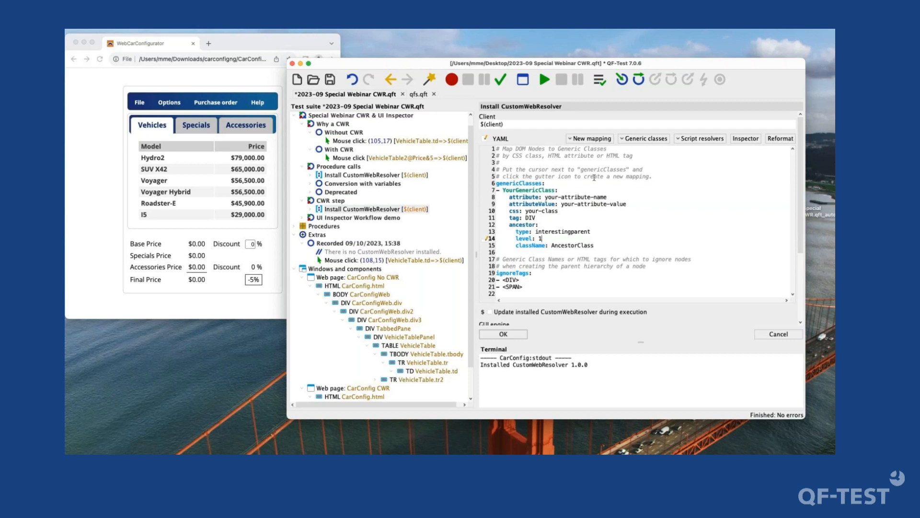
- Change the generic class of the YourGenericClass mapping to the tree node class Spacer:TreeNodeSpacer
double_click(546, 190)
mouse_move(509, 198)
mouse_down()
mouse_move(545, 224)
mouse_move(625, 246)
mouse_move(513, 204)
mouse_move(518, 197)
mouse_up()
click(606, 242)
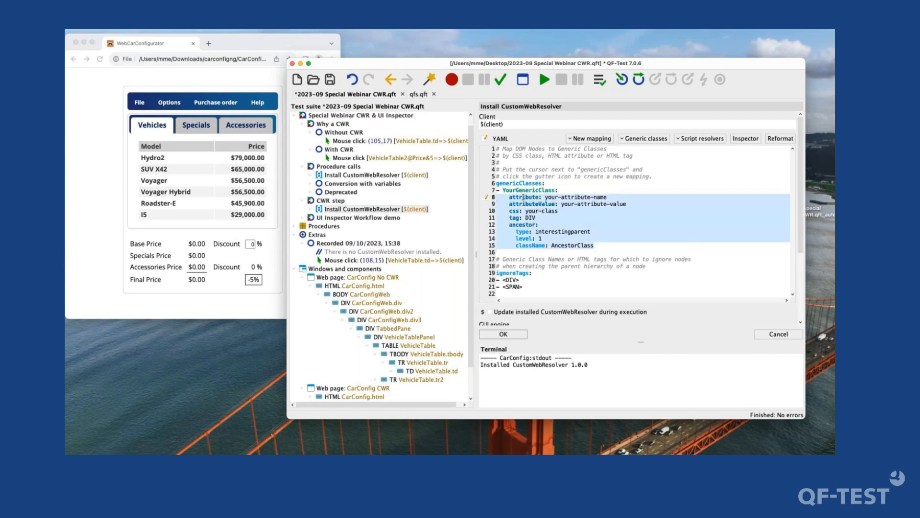
double_click(529, 192)
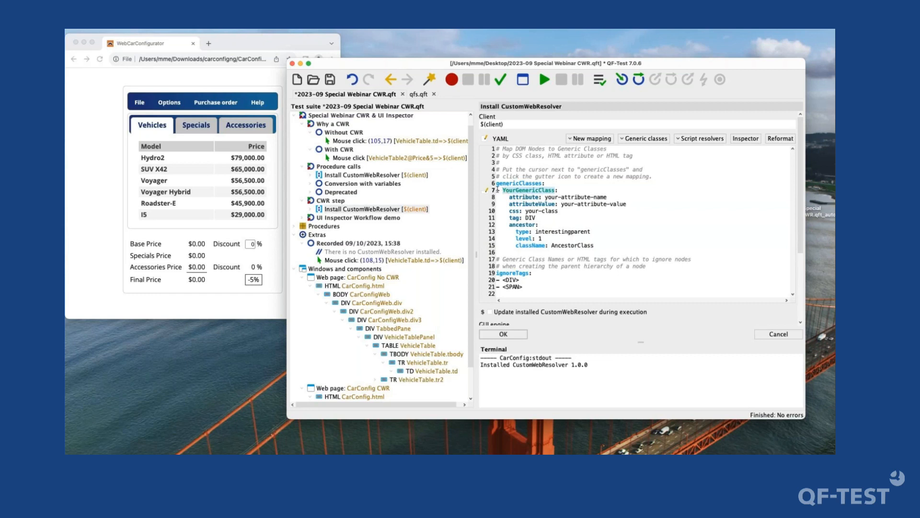
click(486, 192)
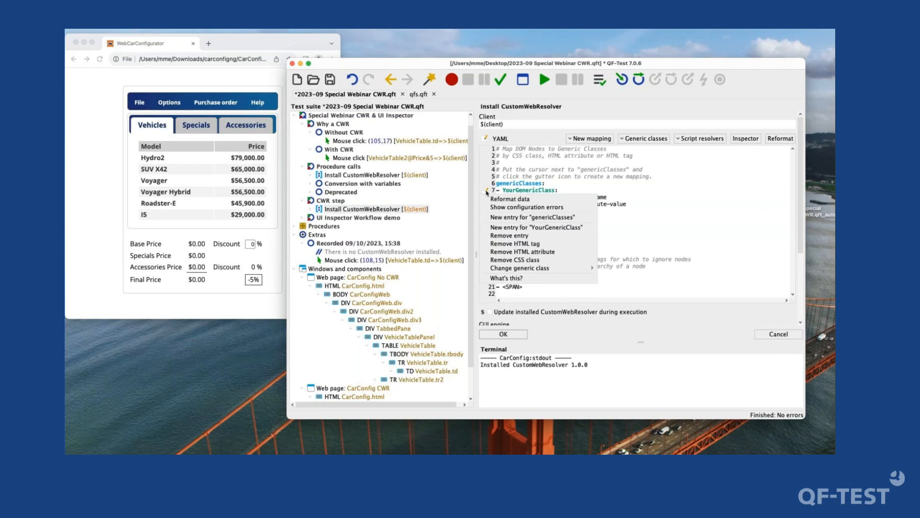
mouse_move(531, 269)
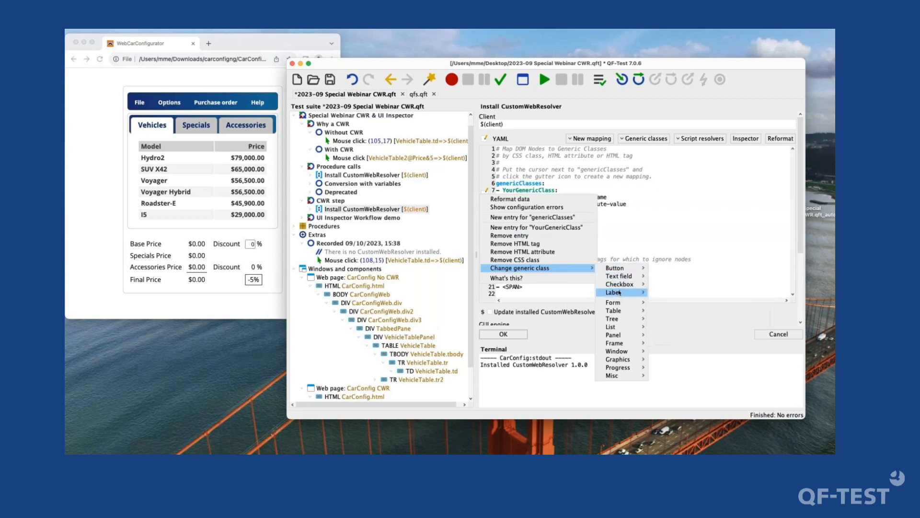
mouse_move(619, 293)
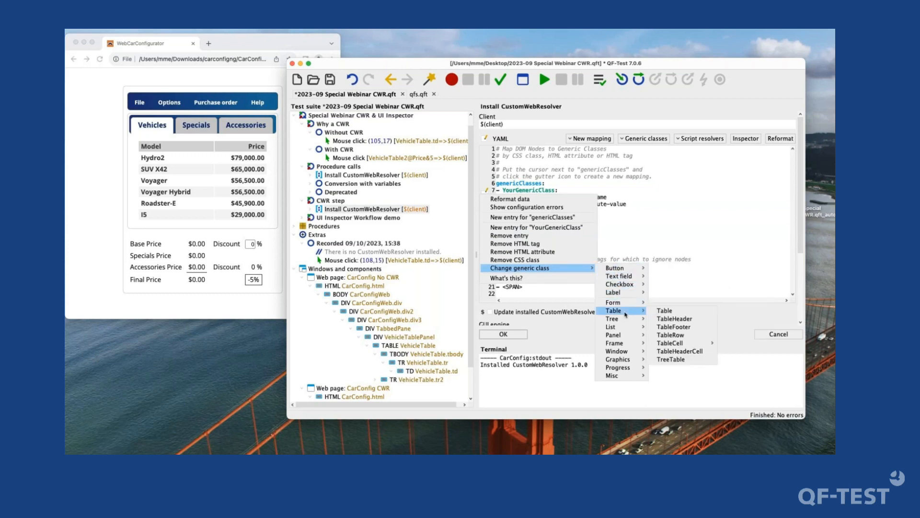
mouse_move(632, 324)
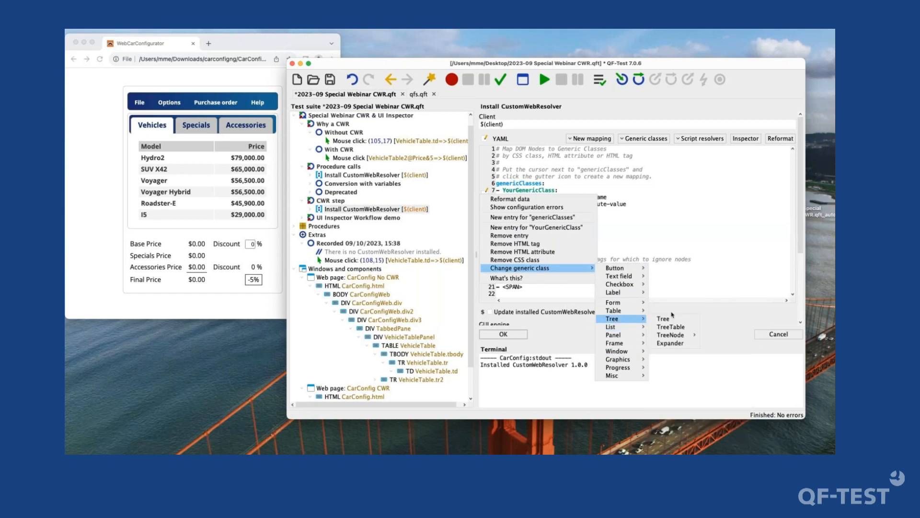
mouse_move(673, 334)
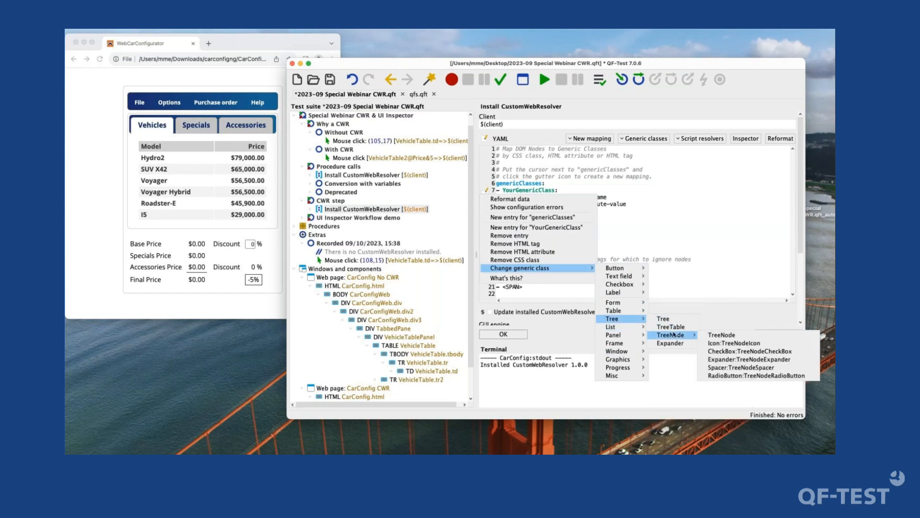
click(738, 367)
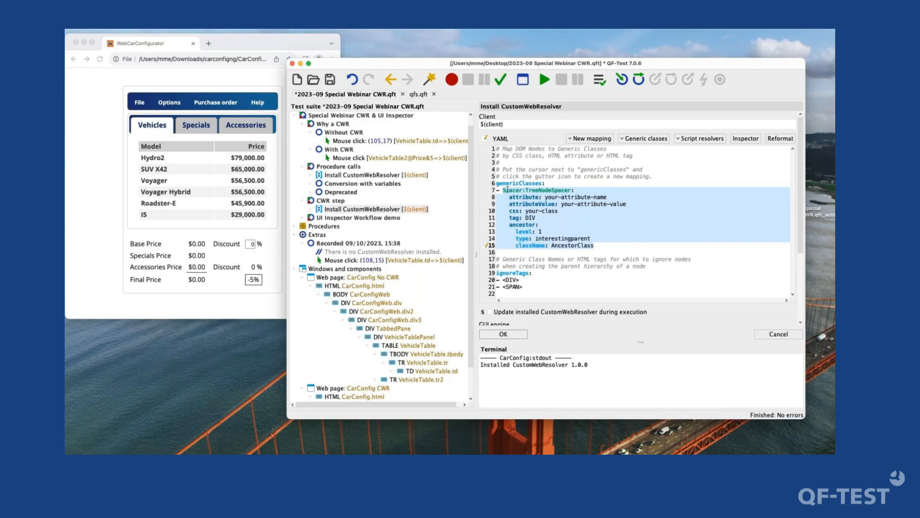
click(528, 189)
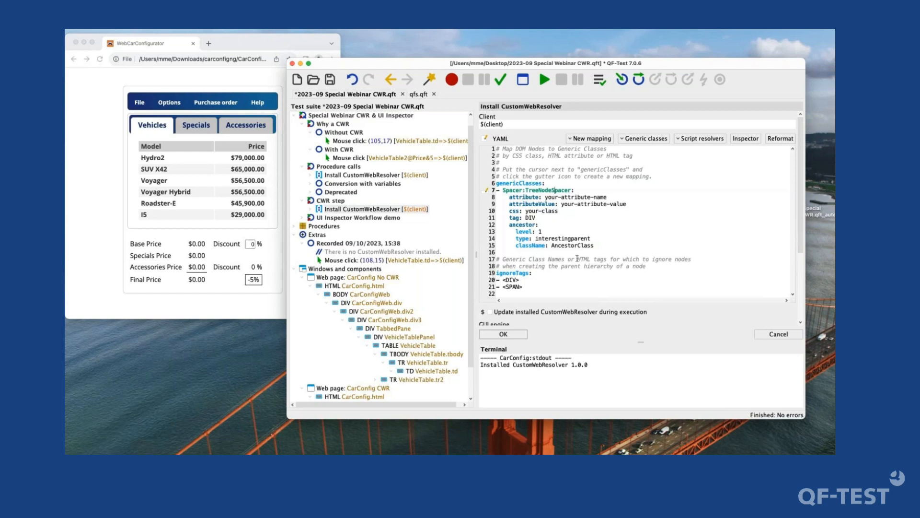
- Duplicate the Install CustomWebResolver node within the CWR step test case, placing the copy directly after it
scroll(577, 258, down, 6)
scroll(578, 257, up, 5)
scroll(578, 257, up, 1)
click(374, 210)
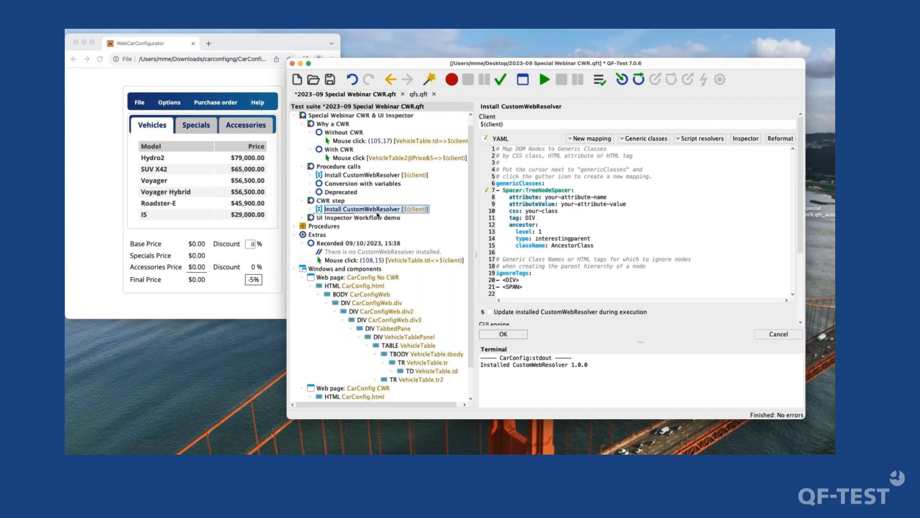
key(super+c)
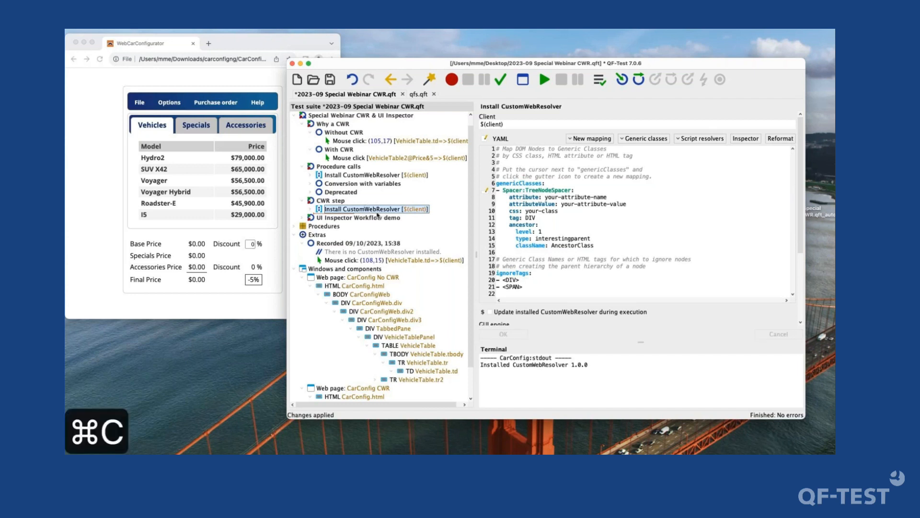
key(super+v)
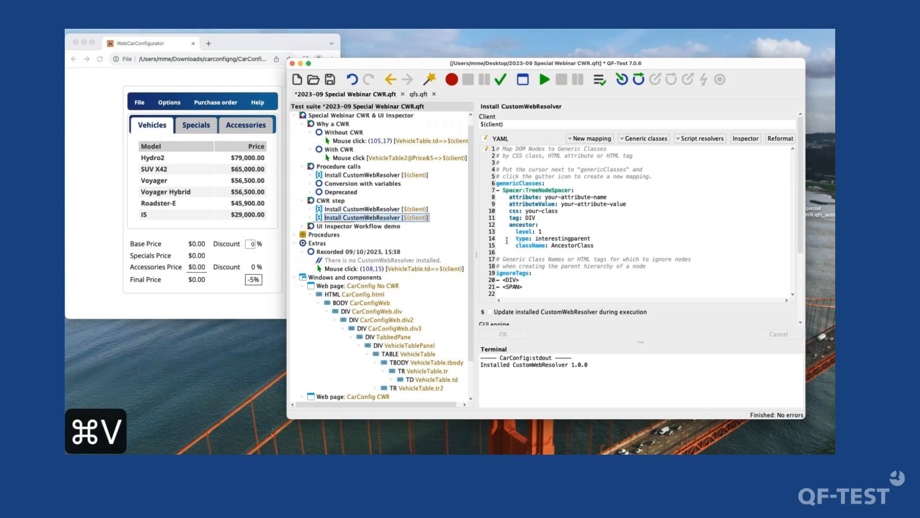
- Enable updating the installed CustomWebResolver during execution for the duplicated node and apply the change
scroll(538, 266, down, 5)
scroll(539, 266, down, 5)
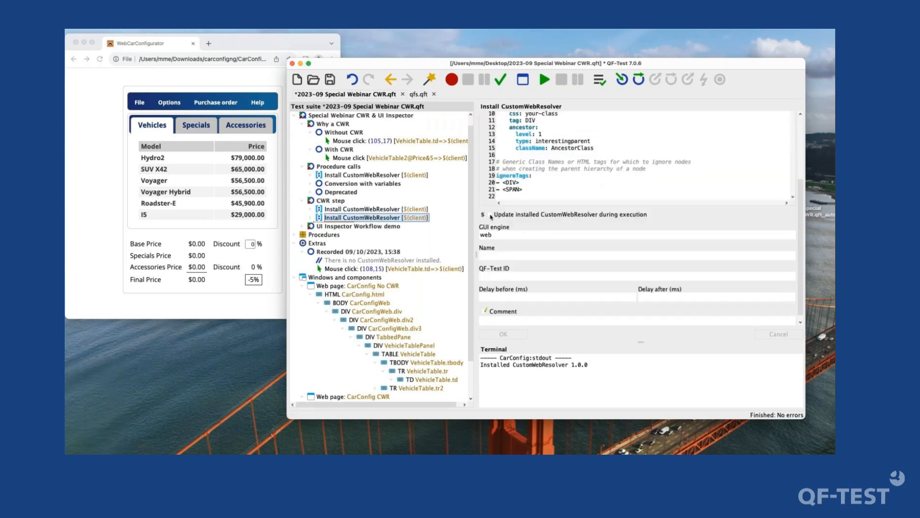
click(489, 215)
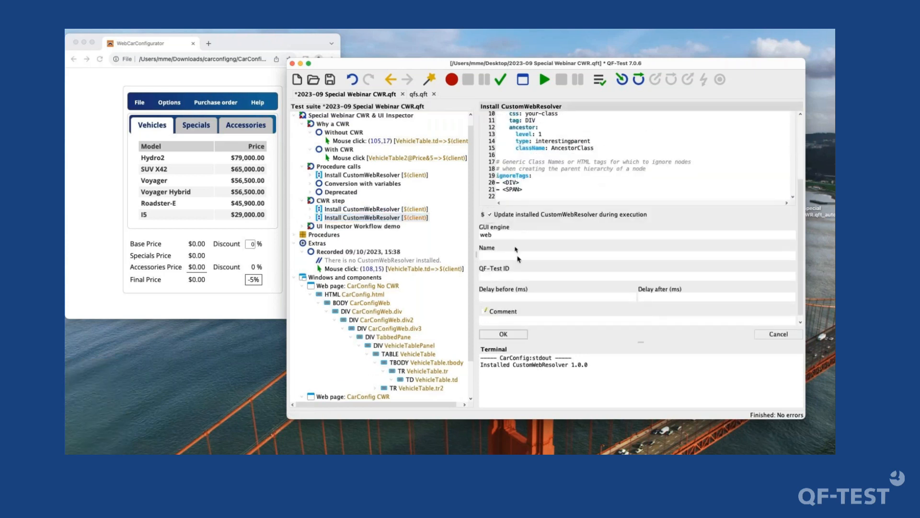
click(504, 333)
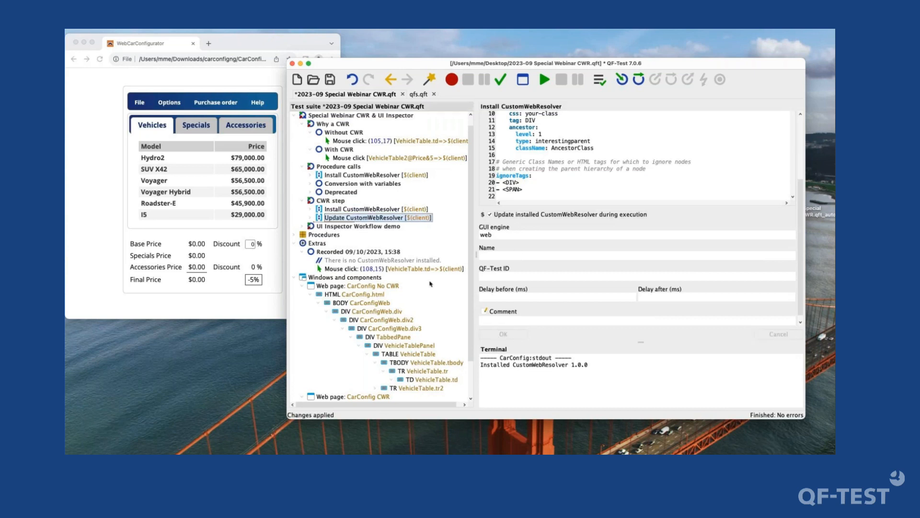
click(483, 255)
- Try to run the original Install CustomWebResolver node under CWR step
click(401, 211)
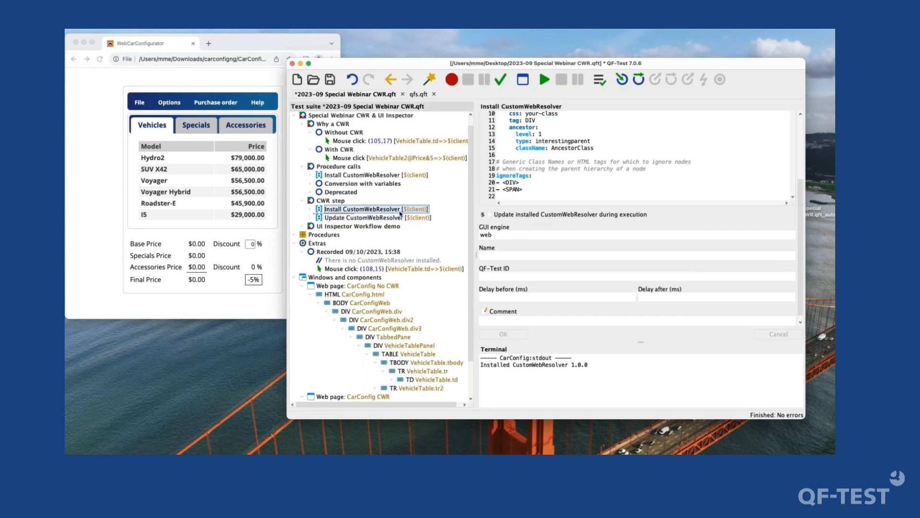
key(Return)
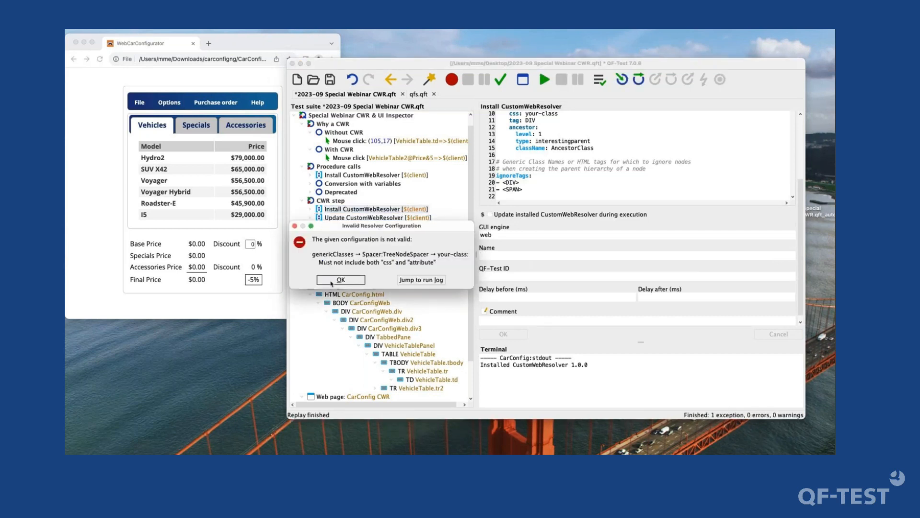
key(Return)
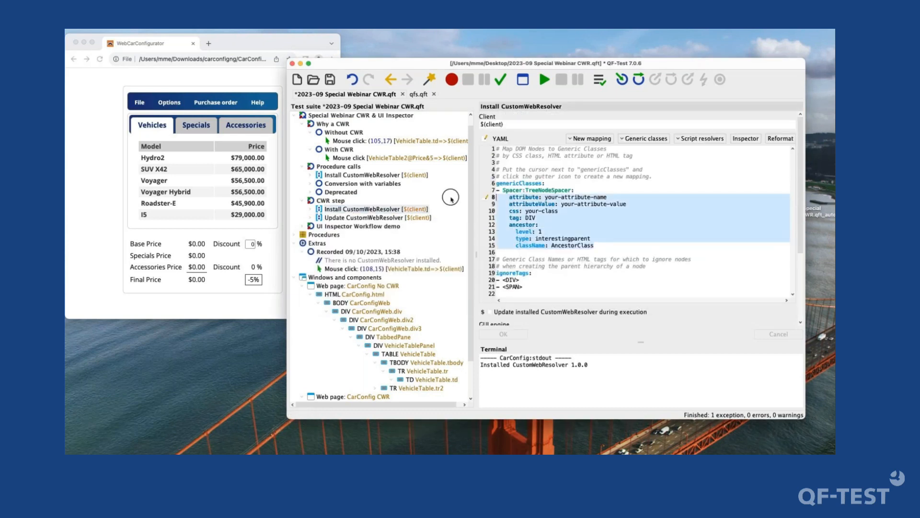
- Delete the Spacer:TreeNodeSpacer mapping from the Install CustomWebResolver node's YAML configuration and run the node
key(BackSpace)
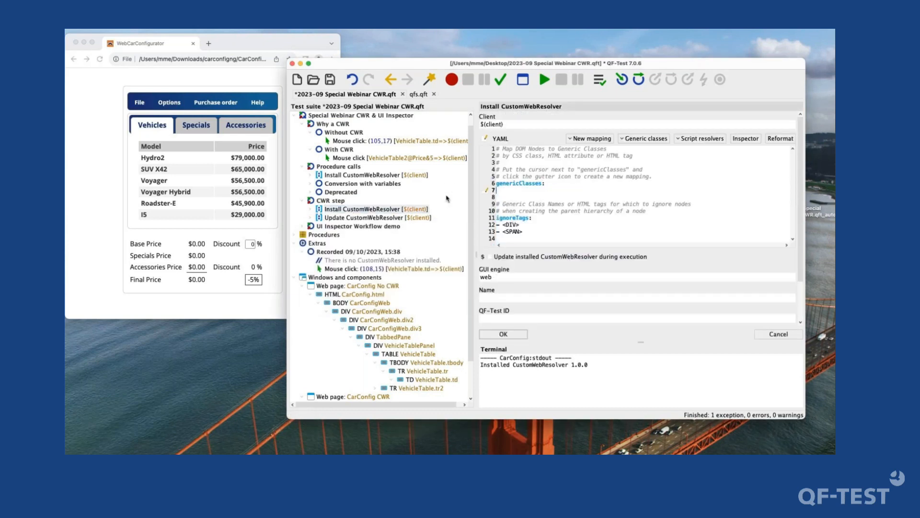
key(super+Return)
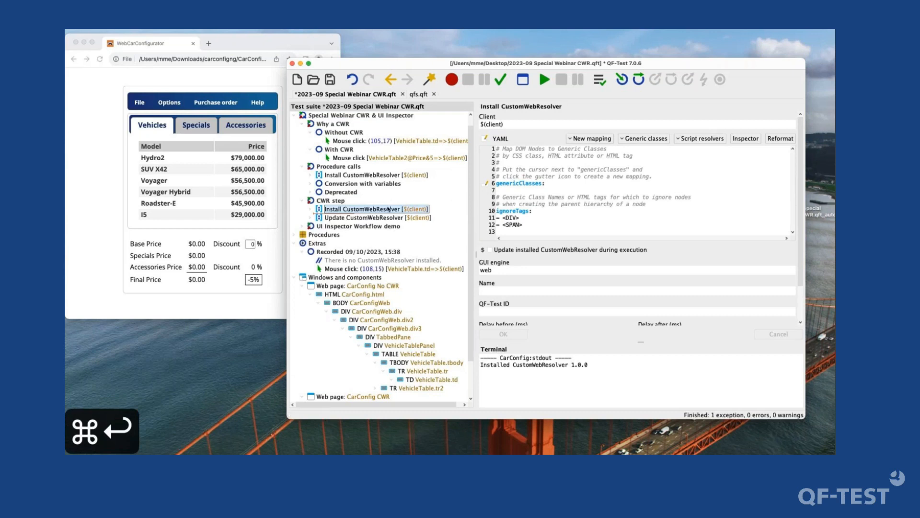
click(544, 79)
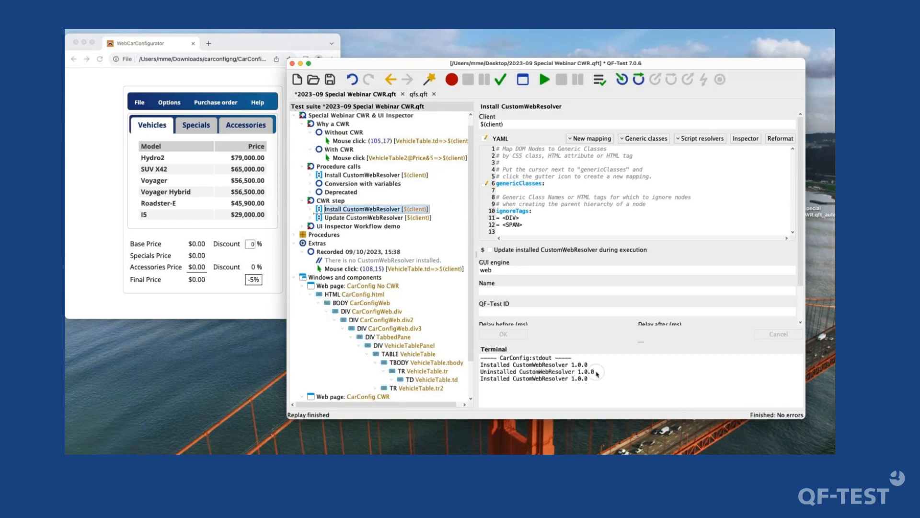
mouse_move(595, 372)
mouse_down()
mouse_move(462, 373)
mouse_move(605, 384)
mouse_up()
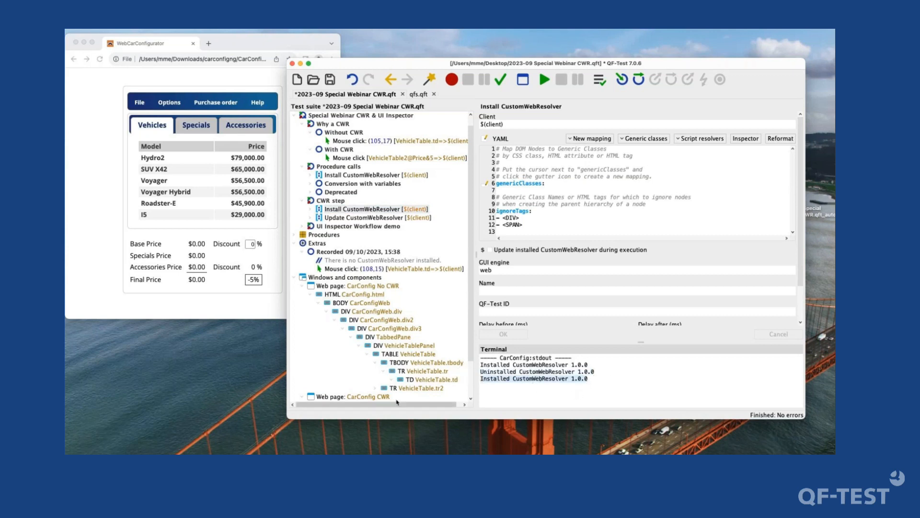
- Try to run the Update CustomWebResolver node with its Spacer:TreeNodeSpacer mapping
click(393, 218)
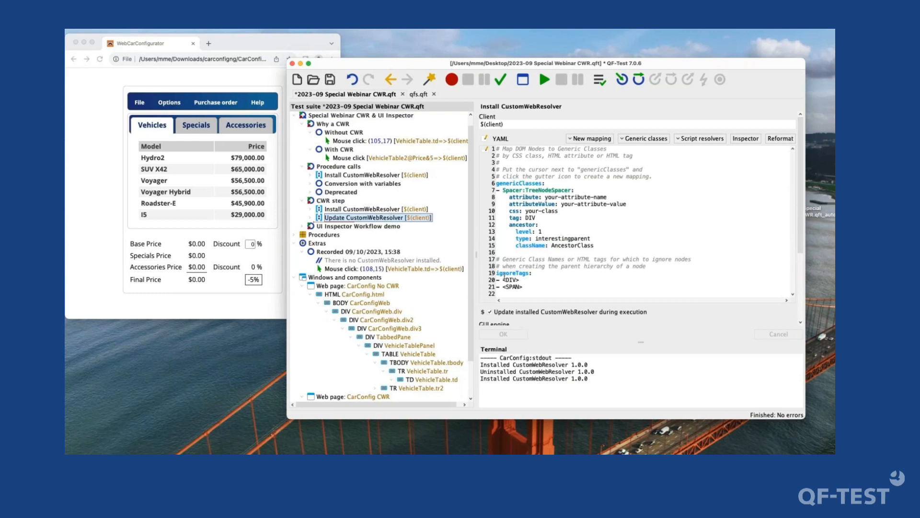
scroll(547, 246, down, 5)
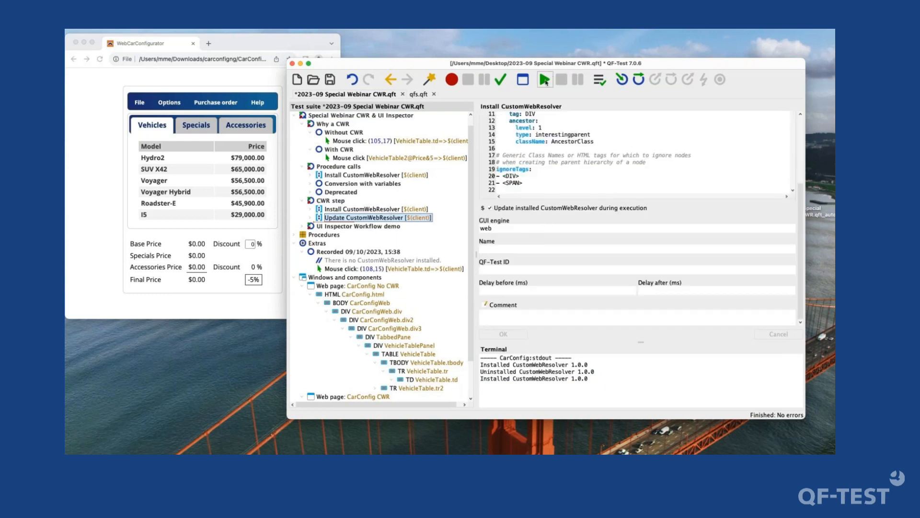
click(545, 80)
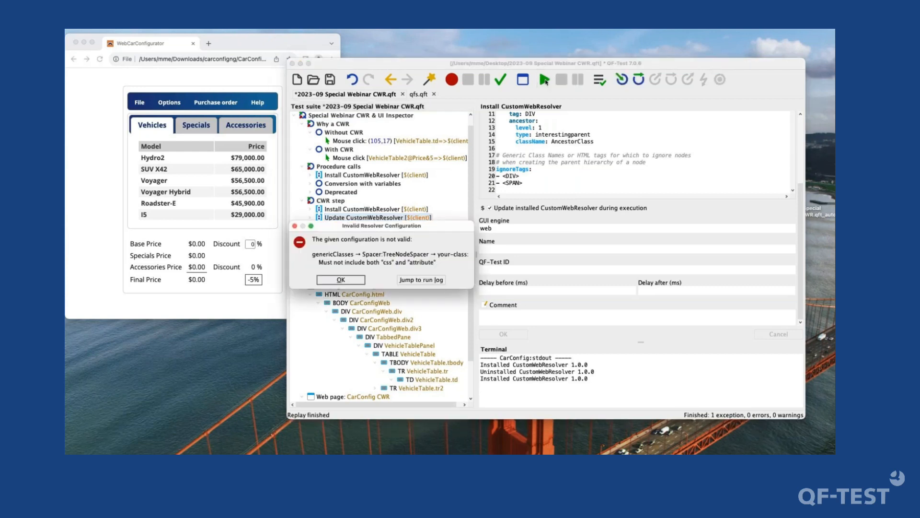
click(338, 281)
scroll(631, 192, up, 5)
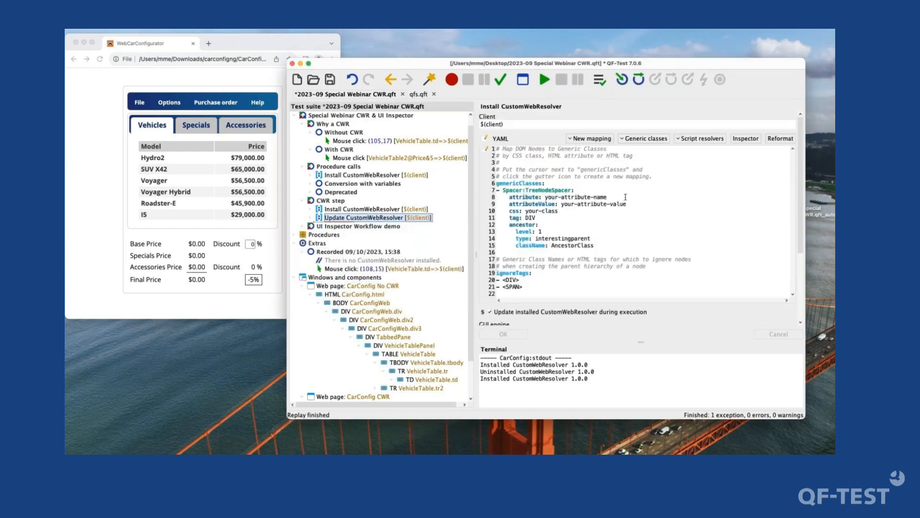
- Save the Update CustomWebResolver node without its Spacer:TreeNodeSpacer mapping and run it
drag(607, 249, 479, 190)
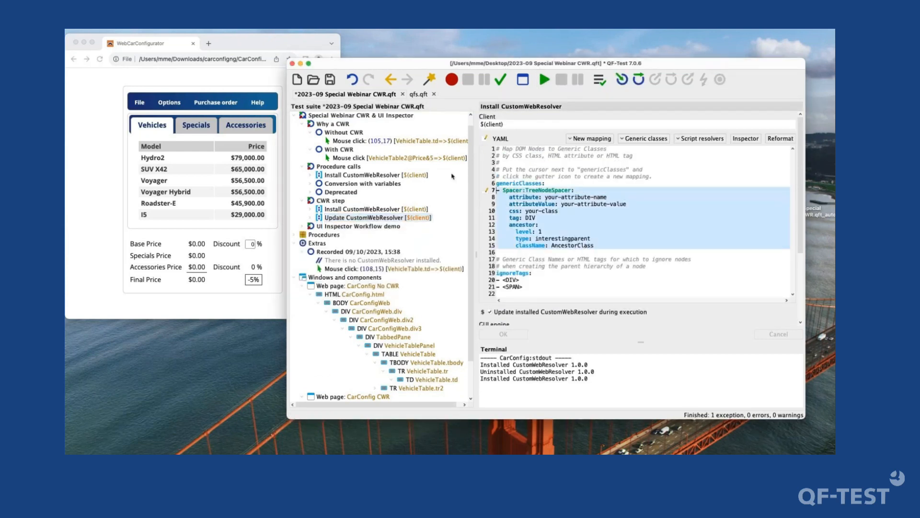
key(BackSpace)
key(super+s)
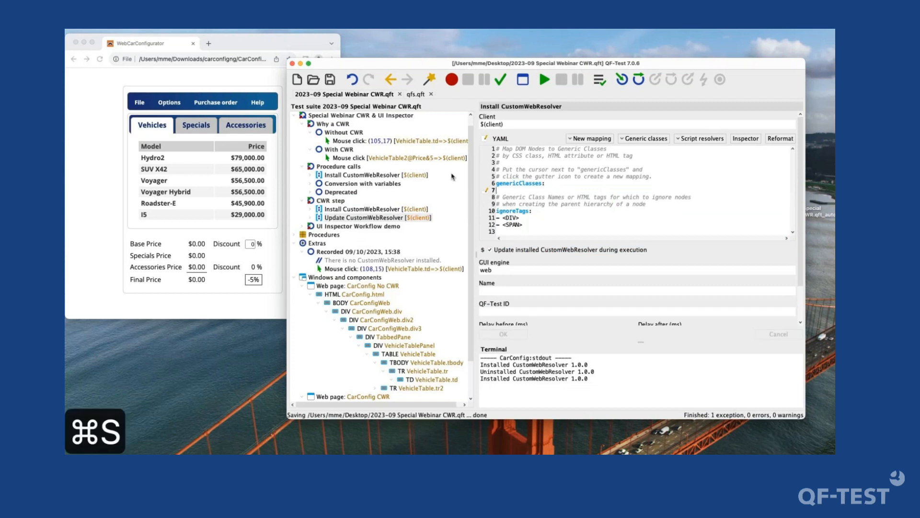
click(546, 81)
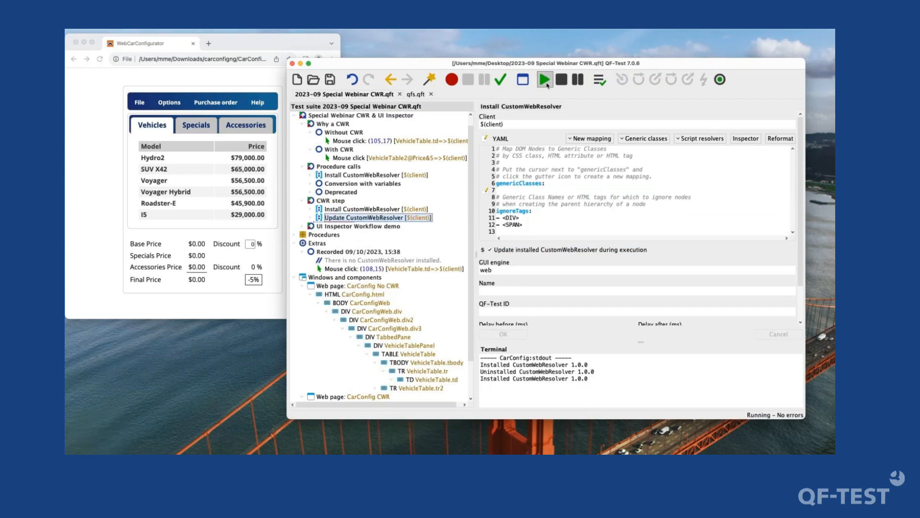
- Insert the line base: autodetect at the start of the Update CustomWebResolver node's YAML configuration
triple_click(481, 386)
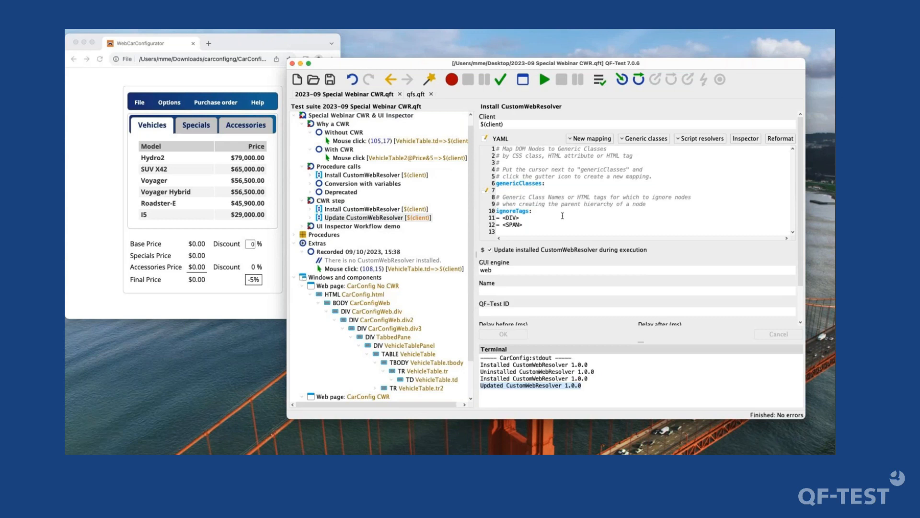
click(385, 220)
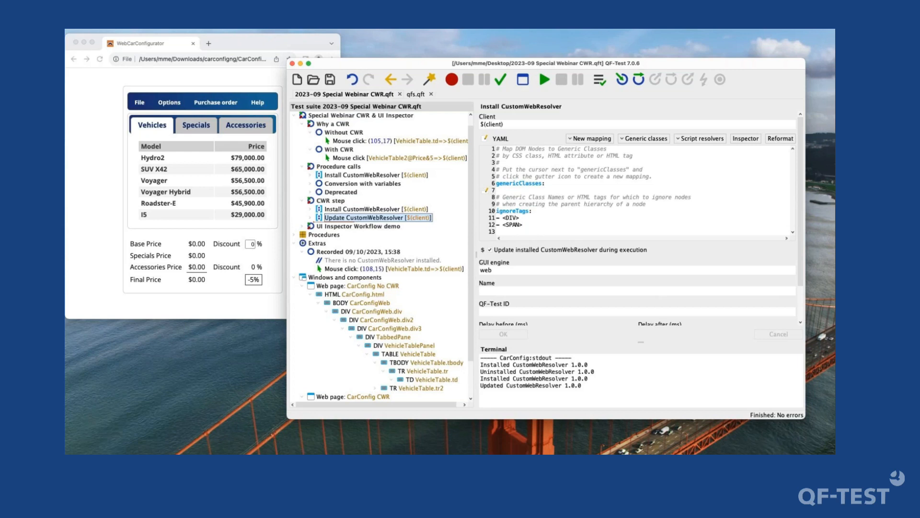
click(669, 170)
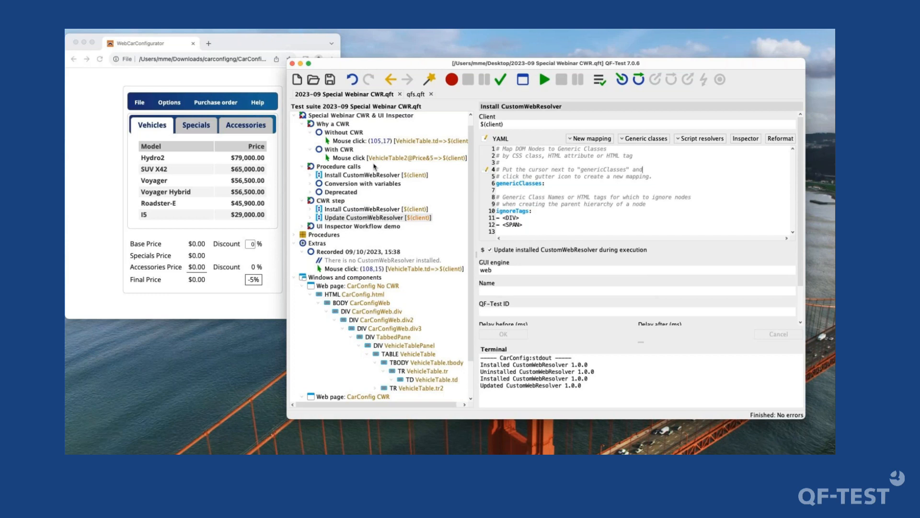
click(622, 161)
key(Up)
key(Up)
key(super+Left)
key(Return)
key(Up)
text(base:)
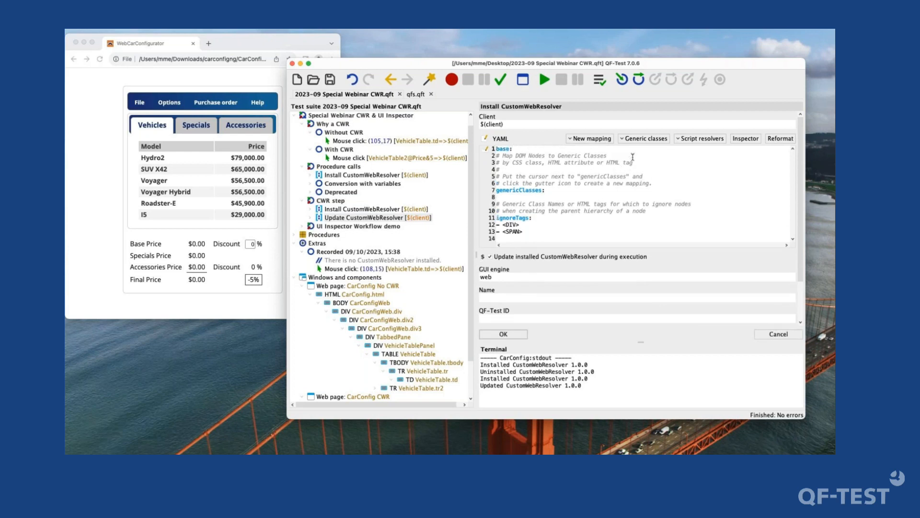
text( autodetect)
- Turn off updating the installed CustomWebResolver during execution, apply the change, and delete the redundant Install CustomWebResolver node under CWR step
click(493, 257)
click(491, 334)
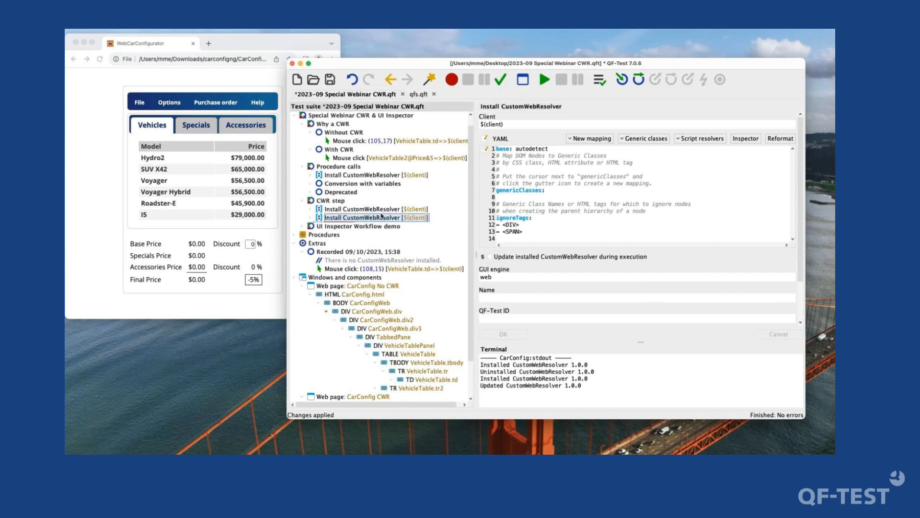
key(super+BackSpace)
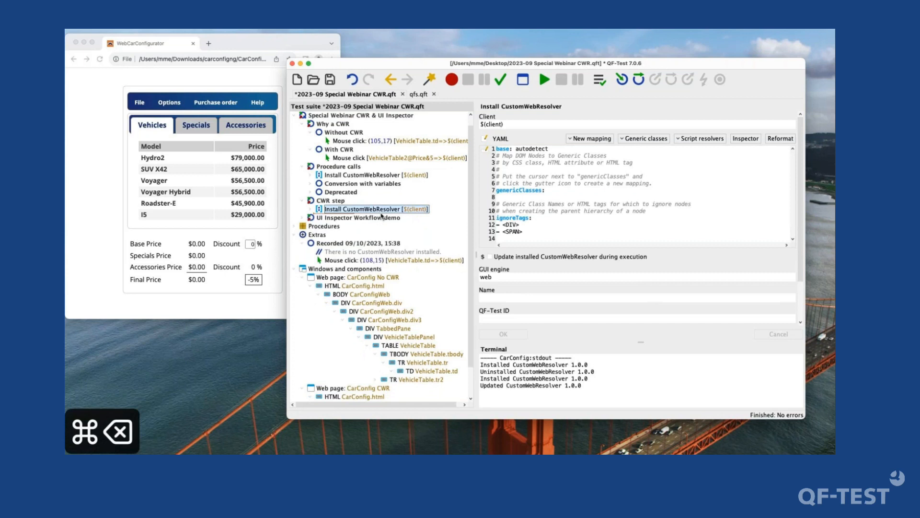
- Run the remaining Install CustomWebResolver node under CWR step with its base: autodetect setting
click(526, 149)
double_click(525, 149)
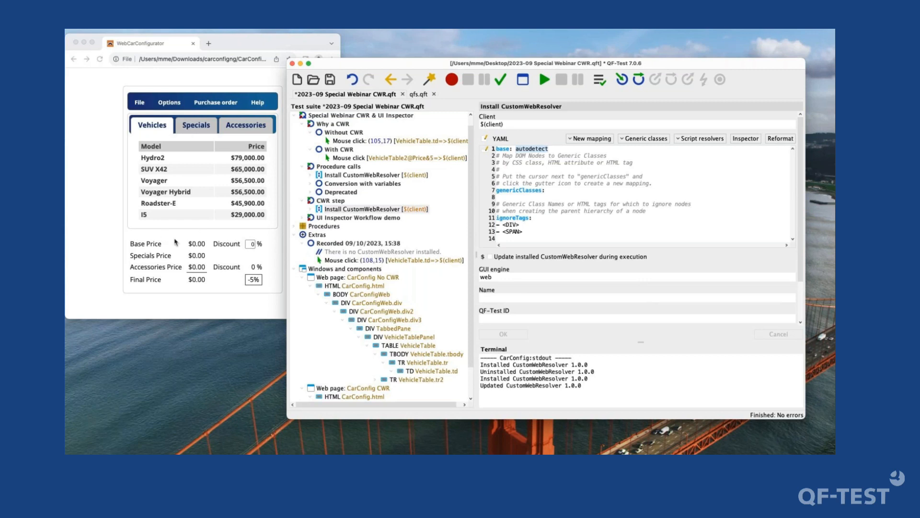
click(379, 209)
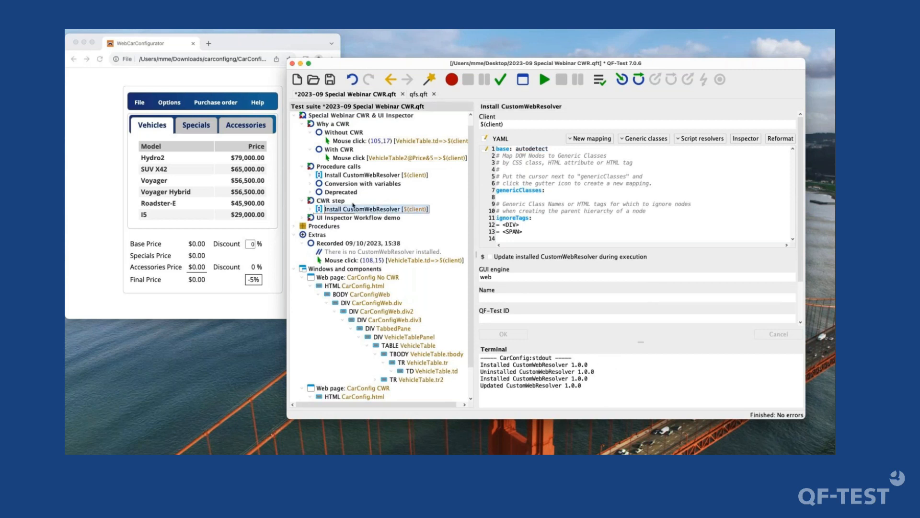
key(Return)
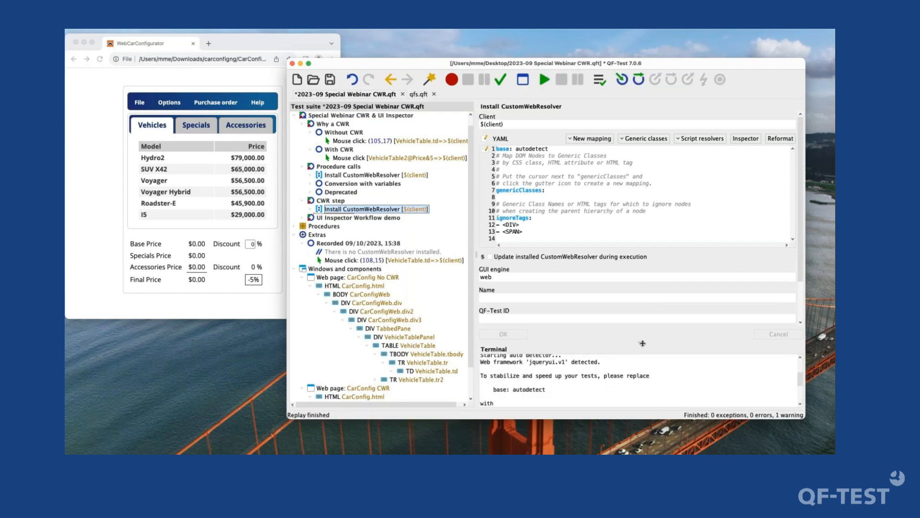
- Enlarge the Terminal area and copy the suggested base resolver name jqueryui.v1 from its output
drag(641, 342, 637, 264)
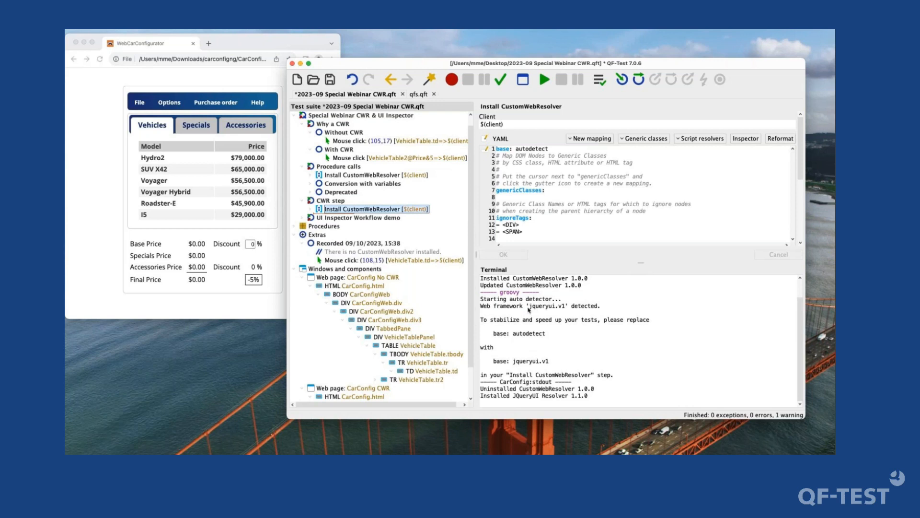
drag(529, 308, 566, 307)
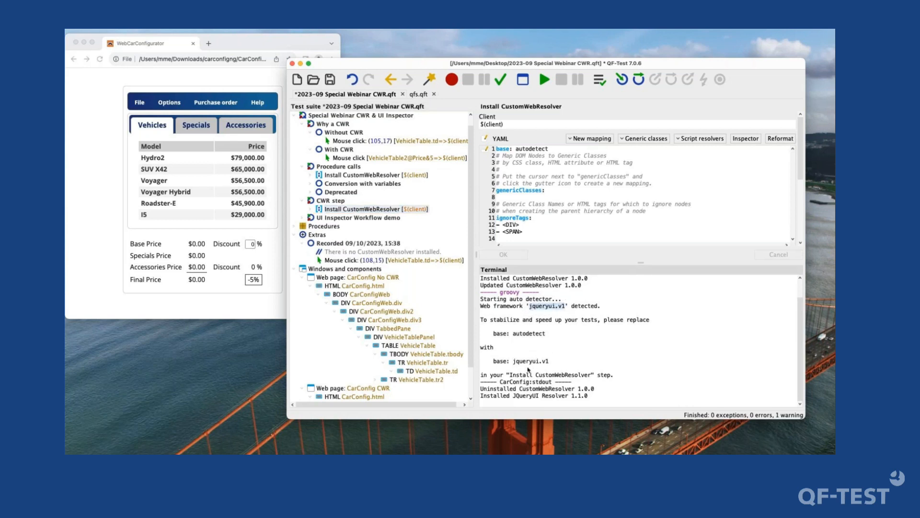
drag(514, 362, 559, 366)
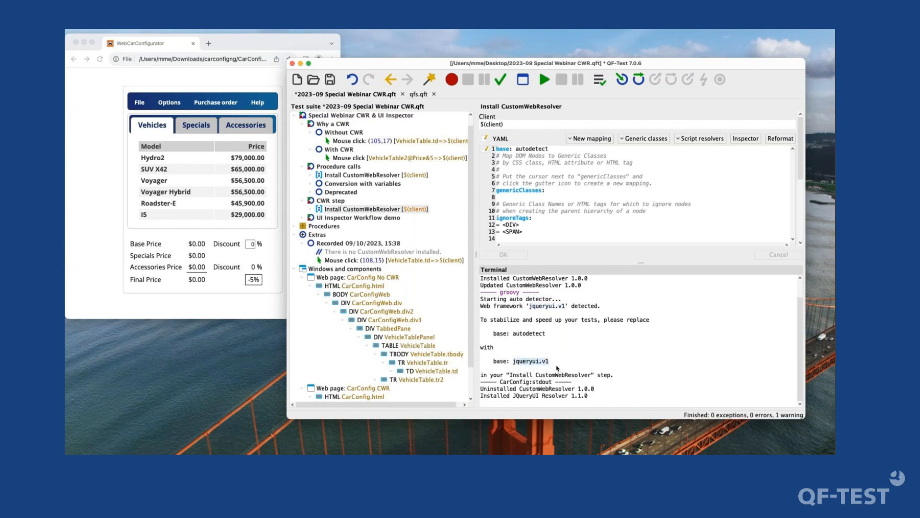
key(super+c)
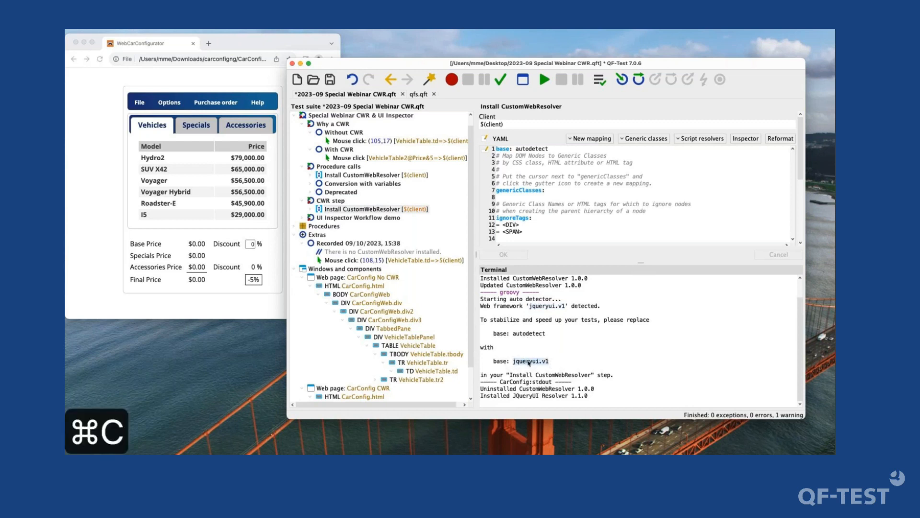
- Replace autodetect with the copied jqueryui.v1 in the node's base entry and apply the change
double_click(528, 149)
key(super+v)
click(509, 261)
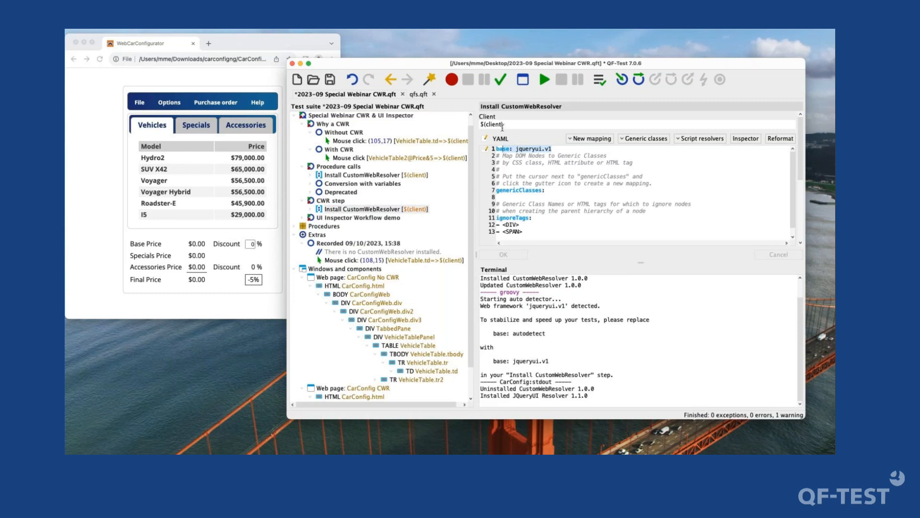
- Open the available base resolvers from the base entry in the YAML configuration
click(514, 149)
click(507, 196)
click(554, 150)
click(485, 149)
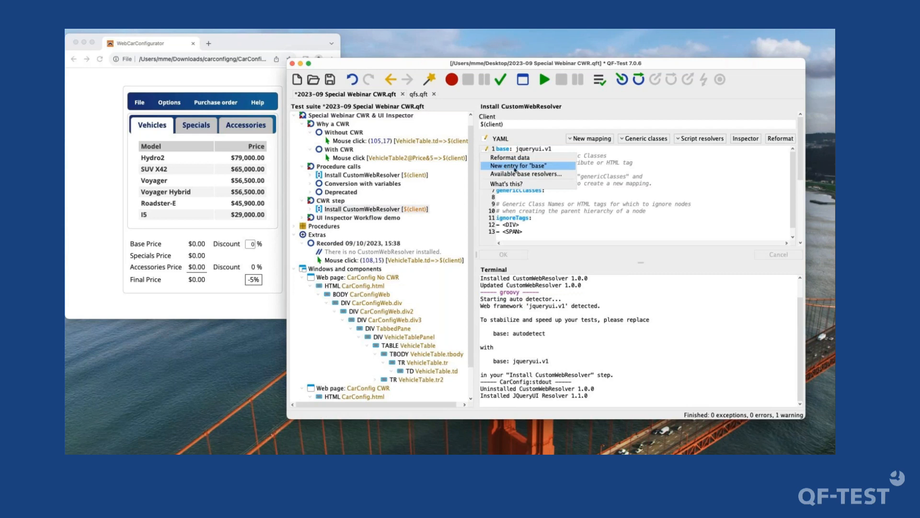
click(567, 175)
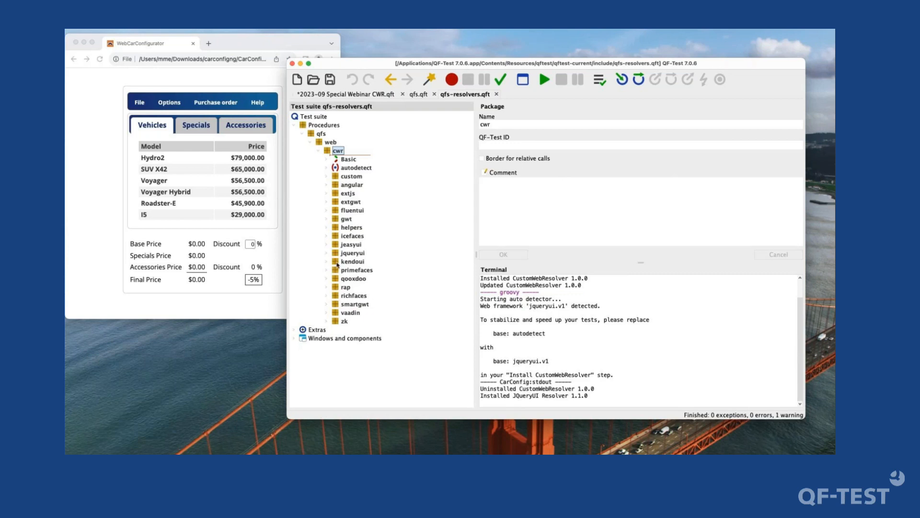
- Expand the fluentui package and its v8_108_2 procedure, and open the Fluent UI React 8.108.2 Resolver node
click(353, 213)
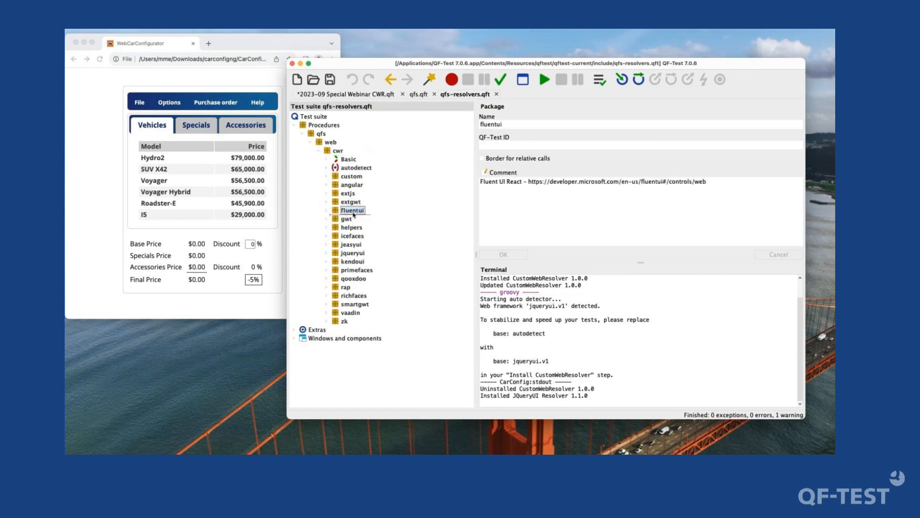
click(327, 210)
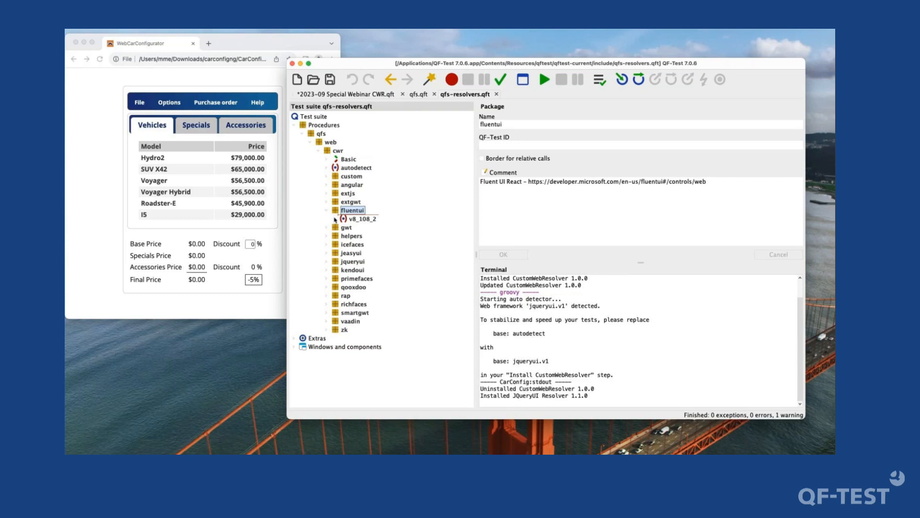
click(335, 219)
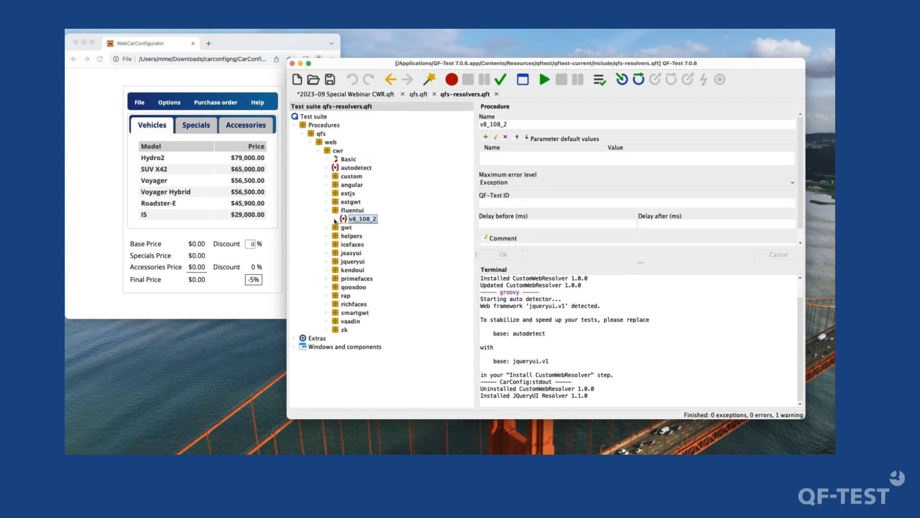
click(335, 219)
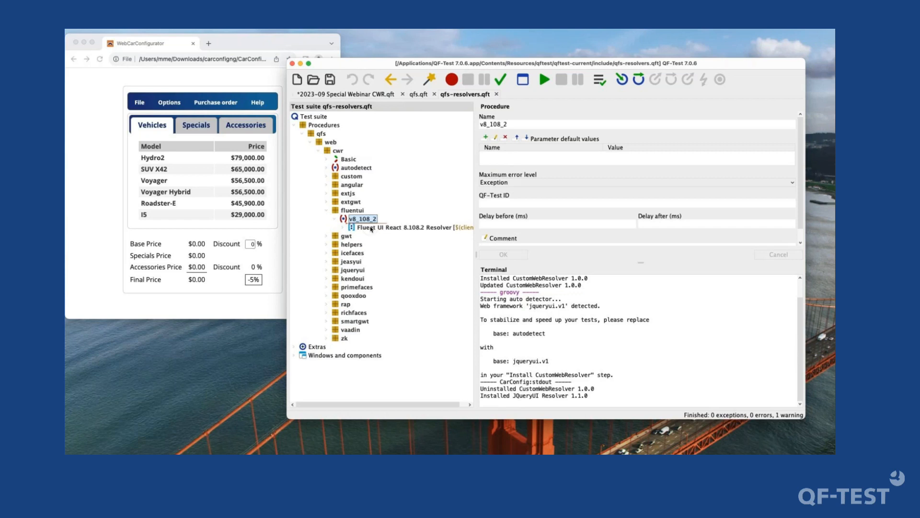
click(371, 228)
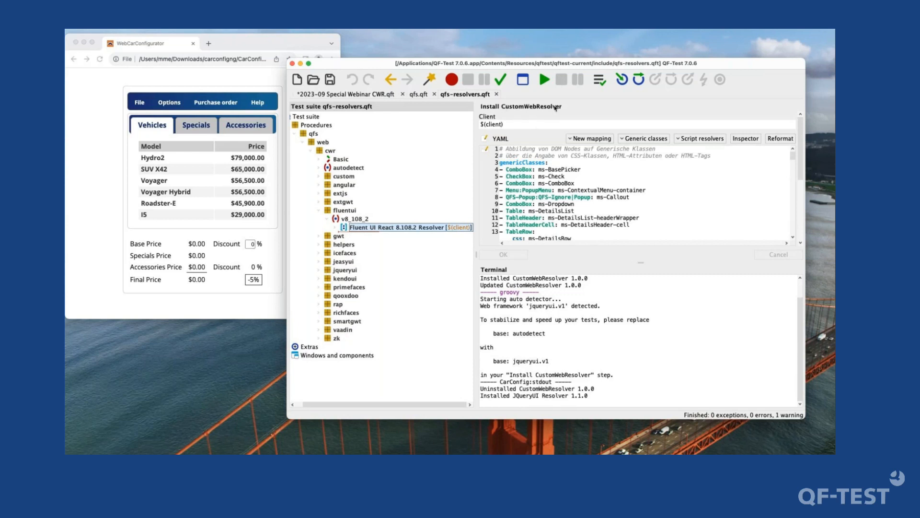
- Examine the Fluent UI React resolver's YAML configuration, from its closing redirect classes back up to the genericClasses mappings
drag(793, 155, 792, 242)
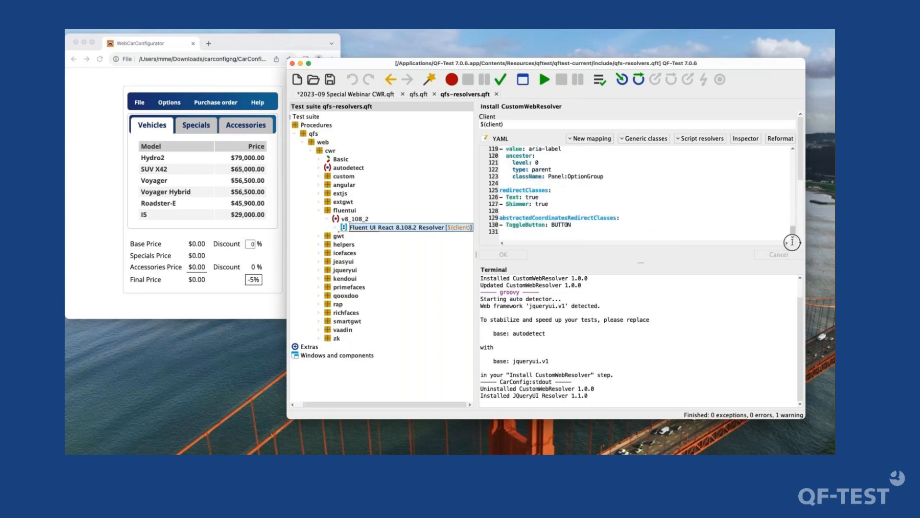
click(546, 231)
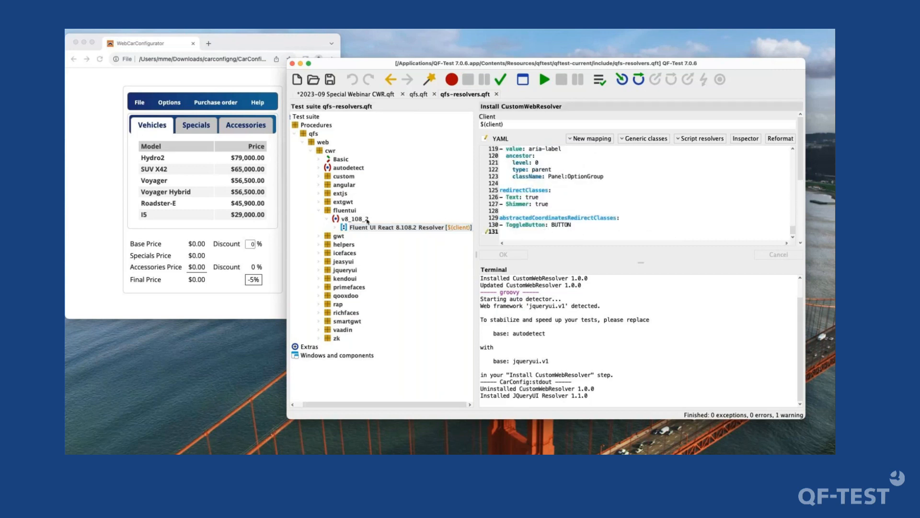
click(415, 225)
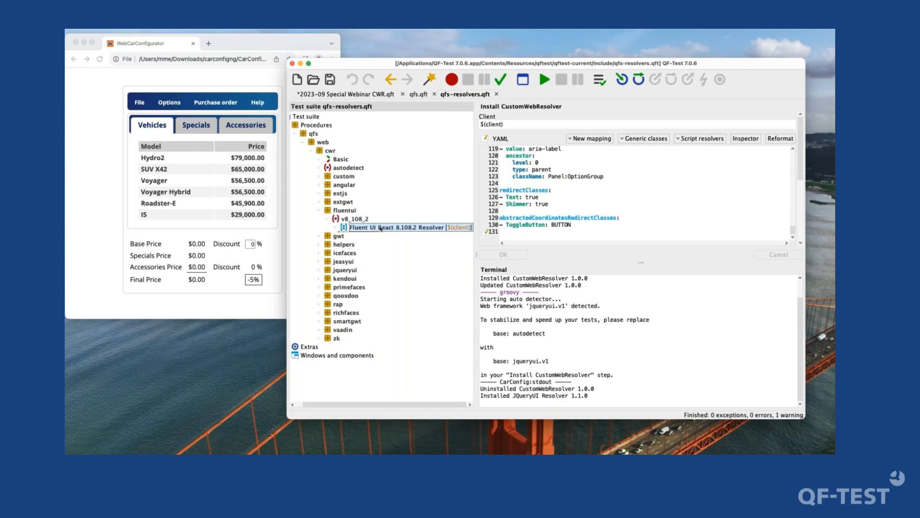
scroll(793, 217, up, 7)
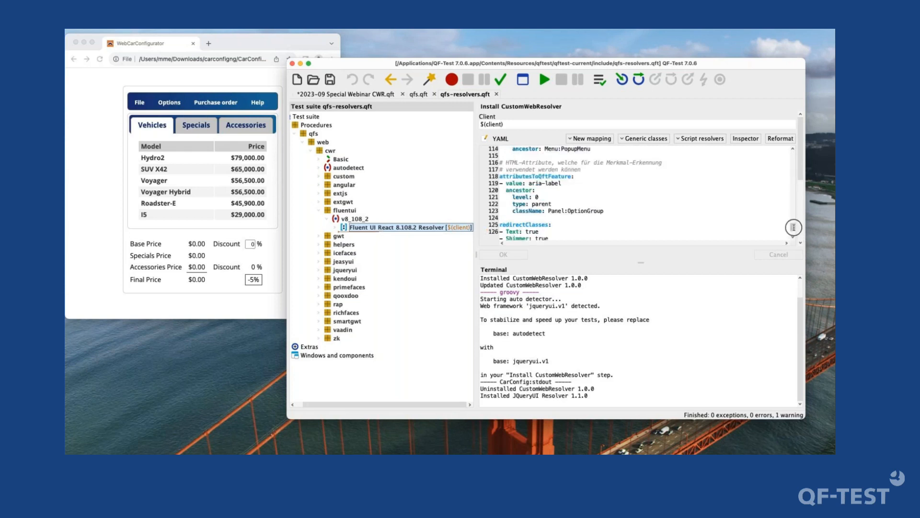
scroll(794, 216, up, 2)
scroll(793, 214, up, 2)
scroll(795, 211, up, 1)
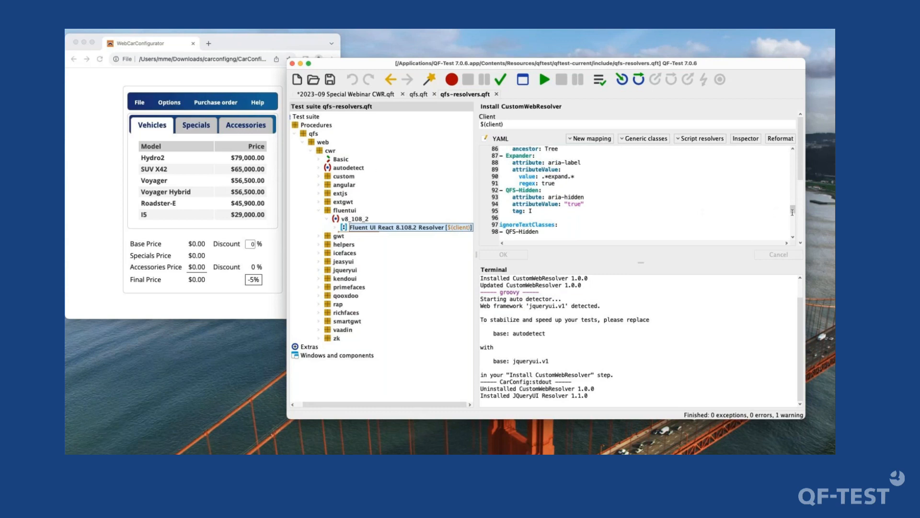
scroll(791, 208, up, 4)
scroll(792, 208, up, 13)
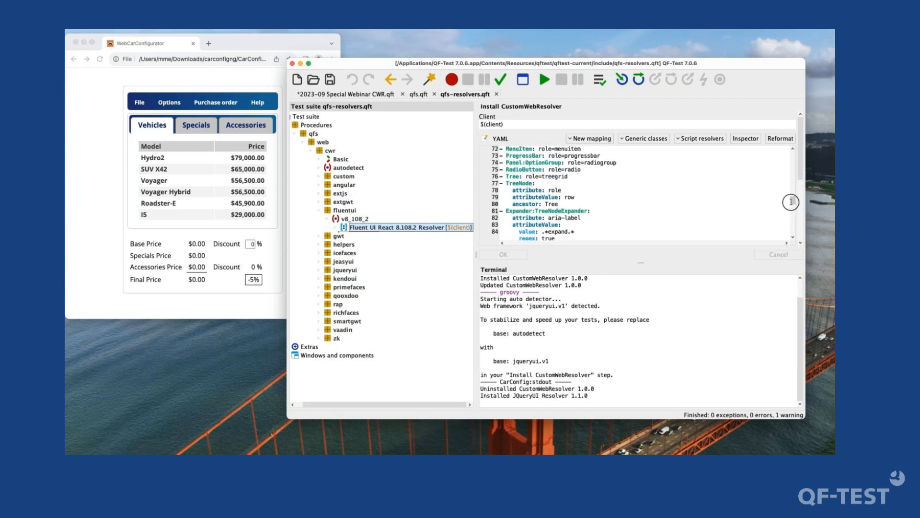
scroll(794, 199, up, 15)
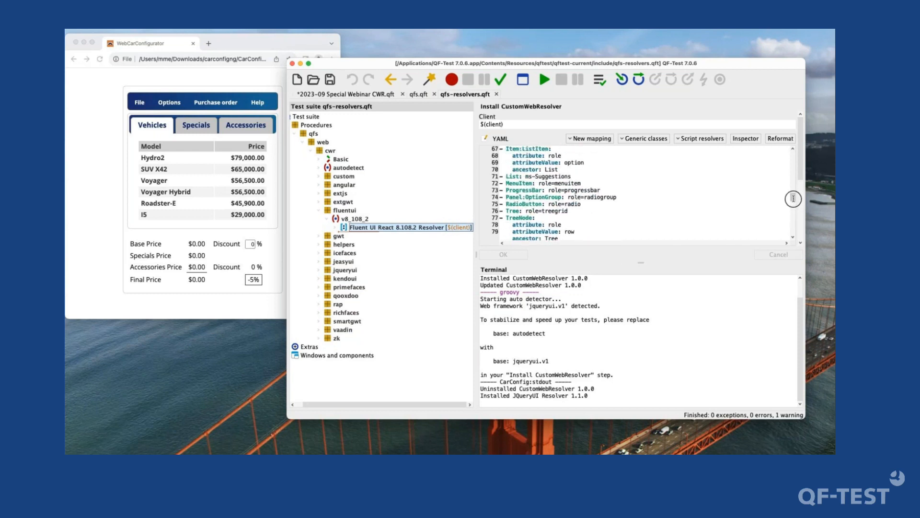
drag(796, 191, 801, 139)
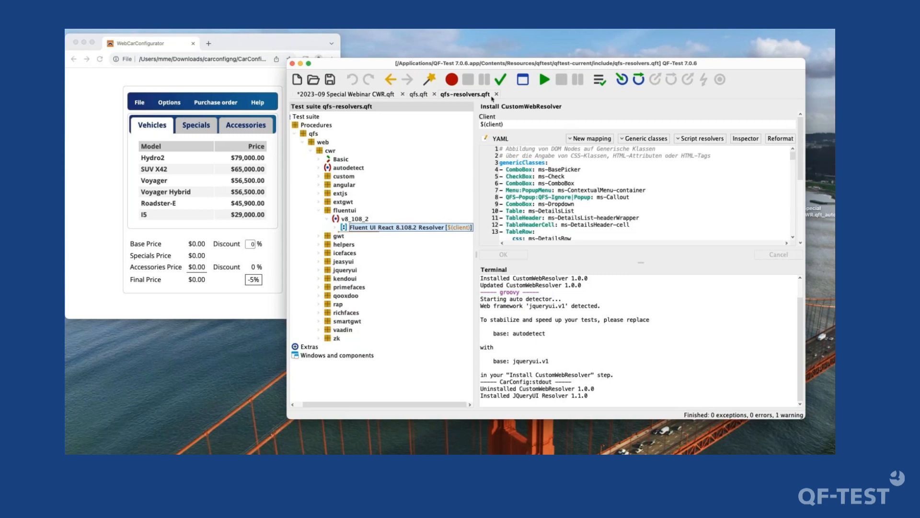
- Return to the 2023-09 Special Webinar CWR.qft suite and select the Install CustomWebResolver node under CWR step
click(418, 95)
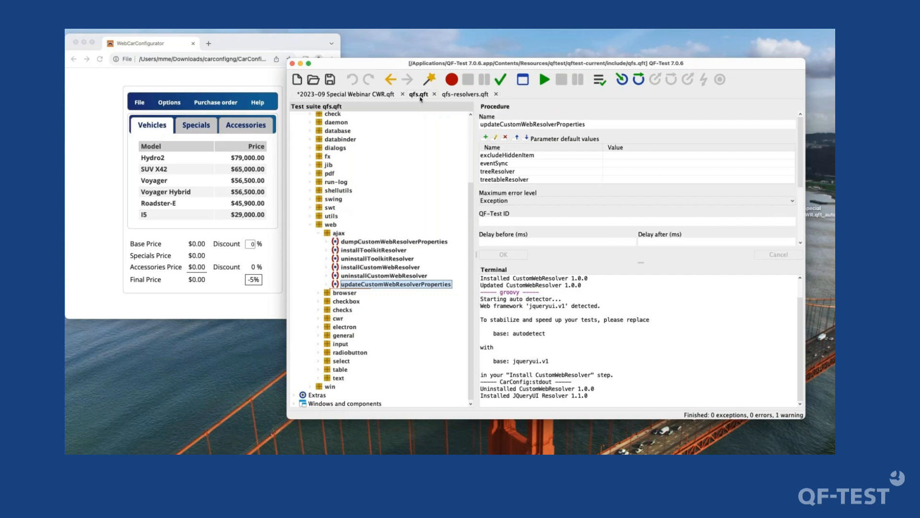
click(375, 95)
click(408, 209)
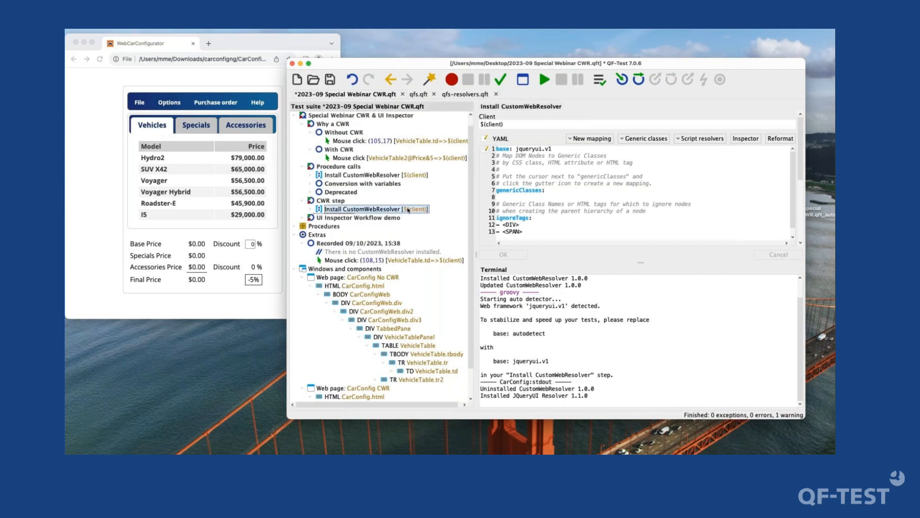
scroll(408, 209, up, 1)
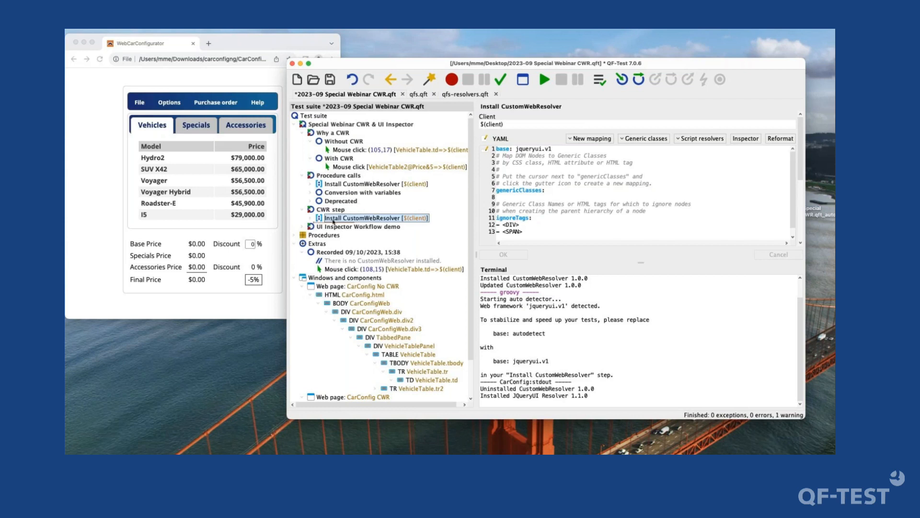
- Review the node's YAML configuration, highlighting the whole text and the part from base to genericClasses
drag(551, 232, 502, 127)
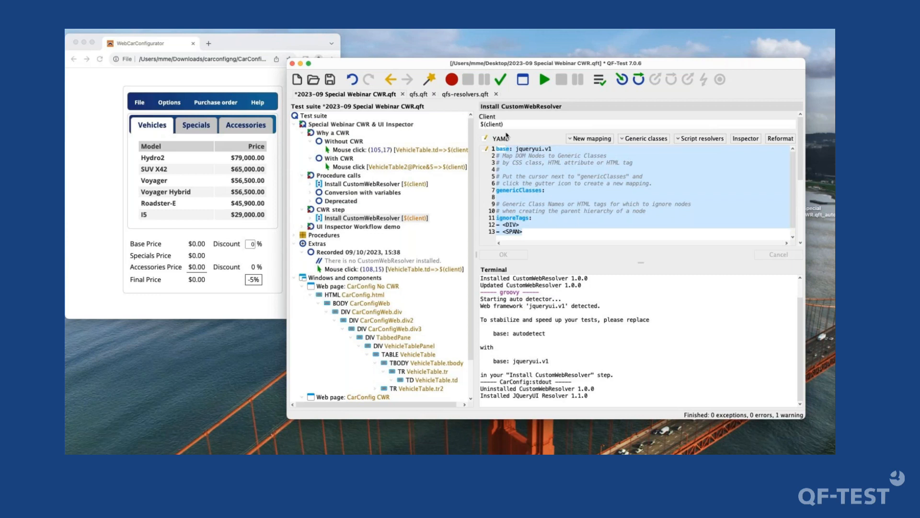
click(538, 182)
drag(552, 190, 484, 152)
click(545, 184)
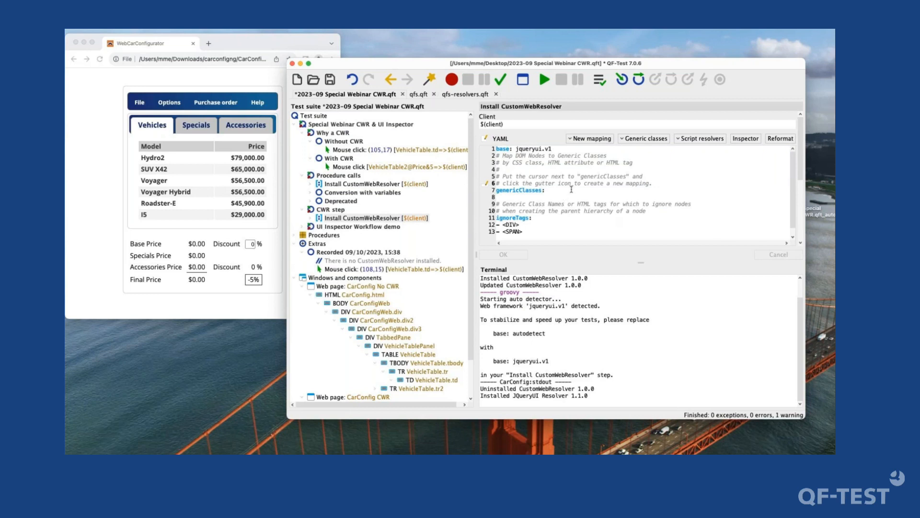
click(327, 217)
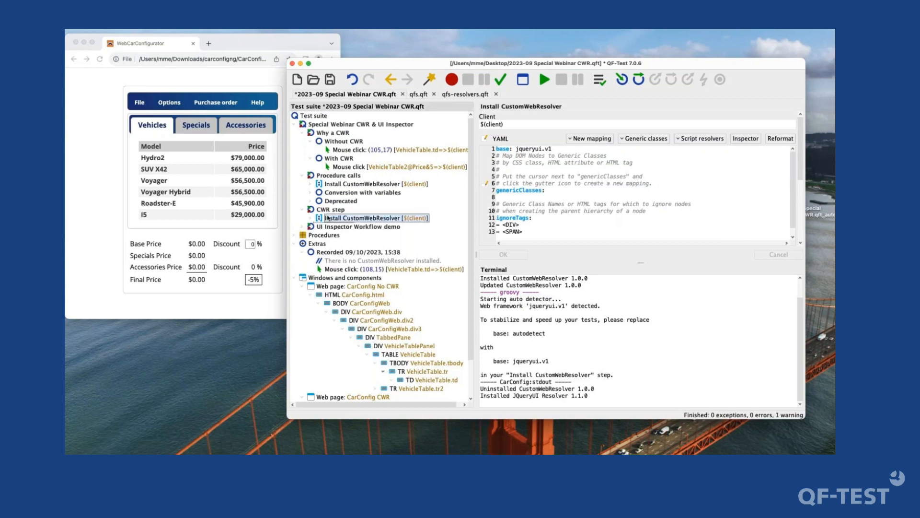
- Add a FeatureResolver SUT script from the script resolver templates beneath the Install CustomWebResolver node
click(686, 139)
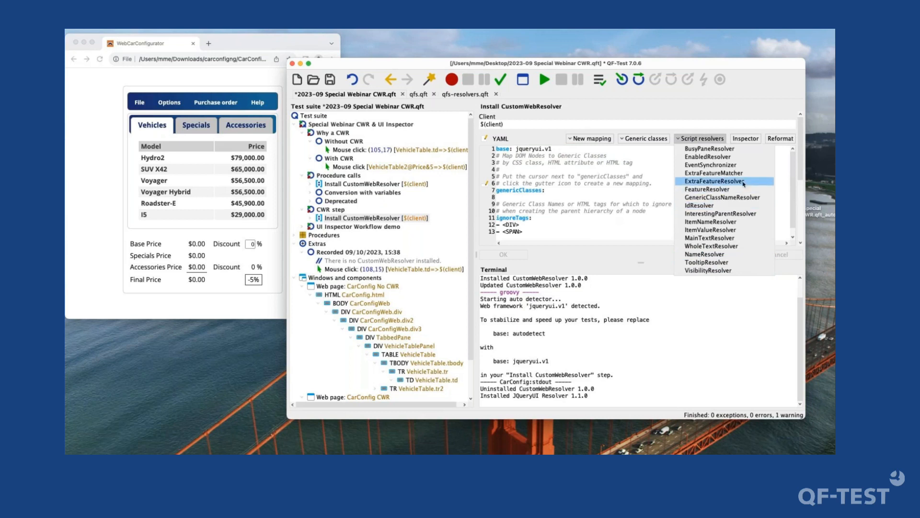
click(712, 190)
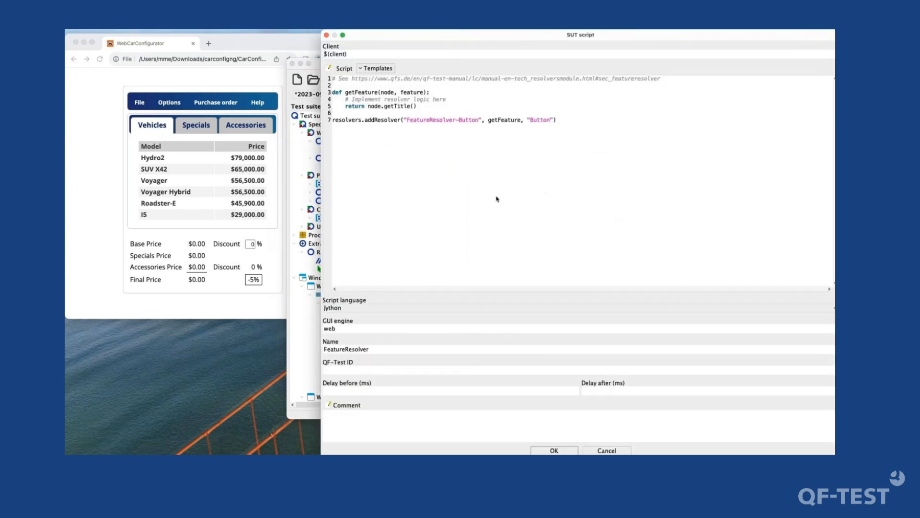
drag(444, 205, 326, 76)
click(439, 154)
click(589, 141)
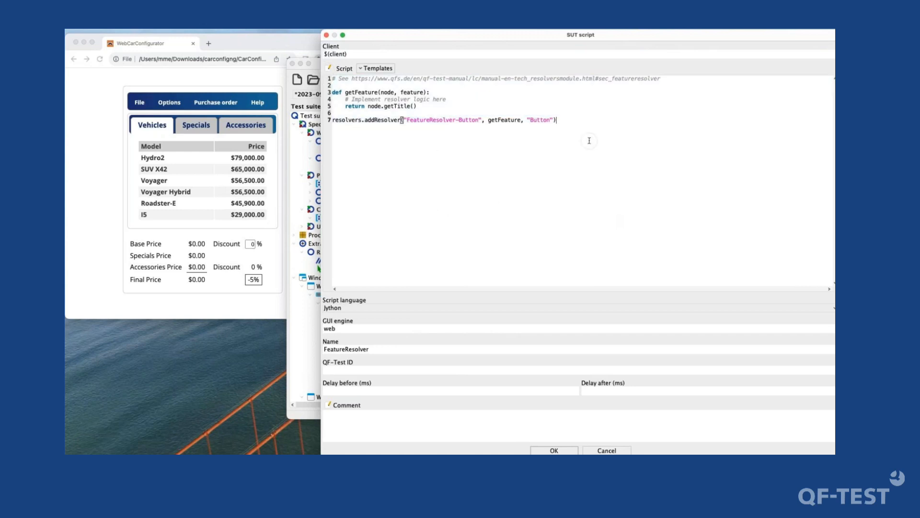
click(554, 450)
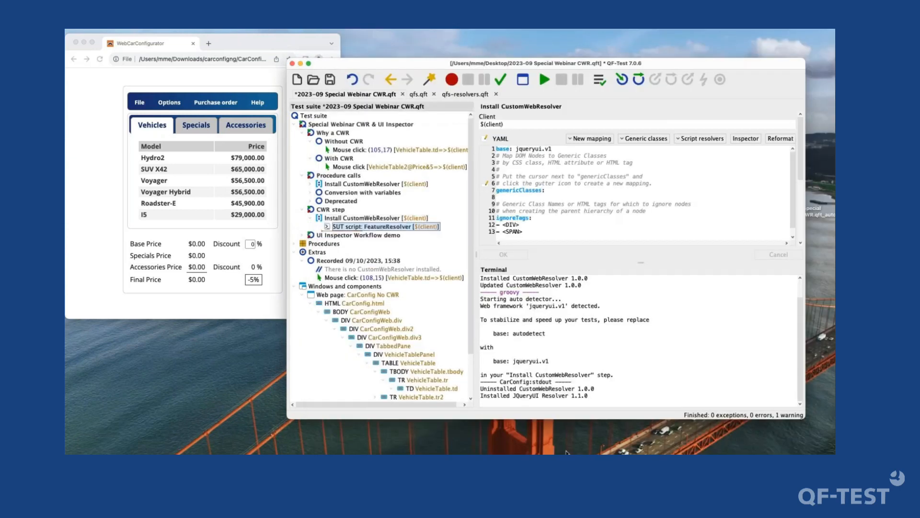
- Switch the FeatureResolver script's language to Groovy, load the FeatureResolver template for it, and apply the changes
click(607, 178)
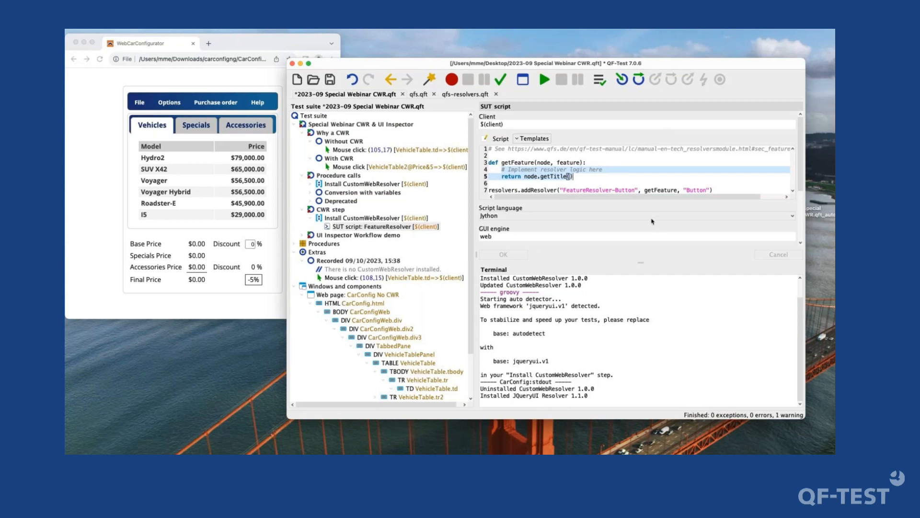
click(543, 215)
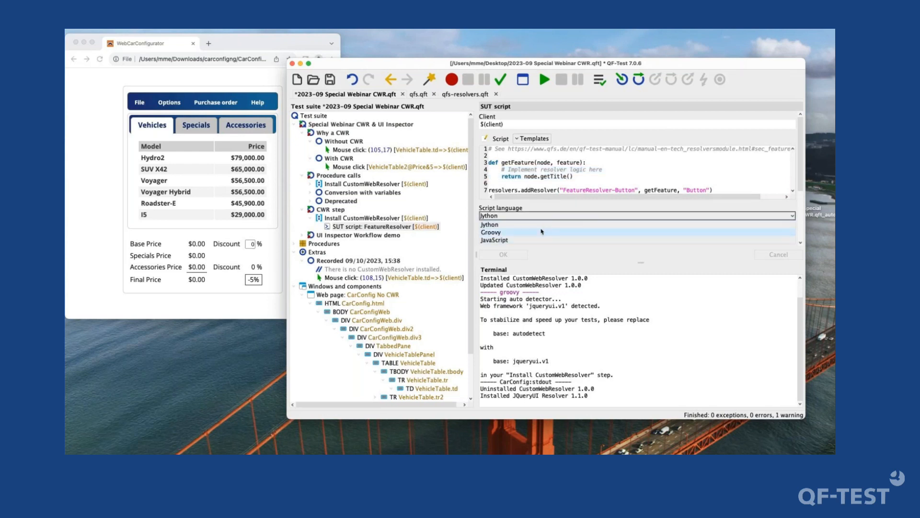
click(542, 232)
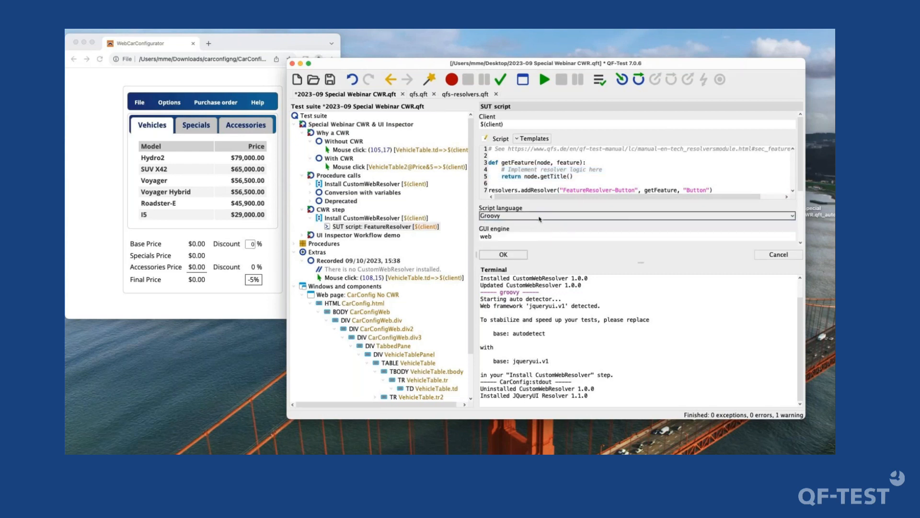
click(539, 142)
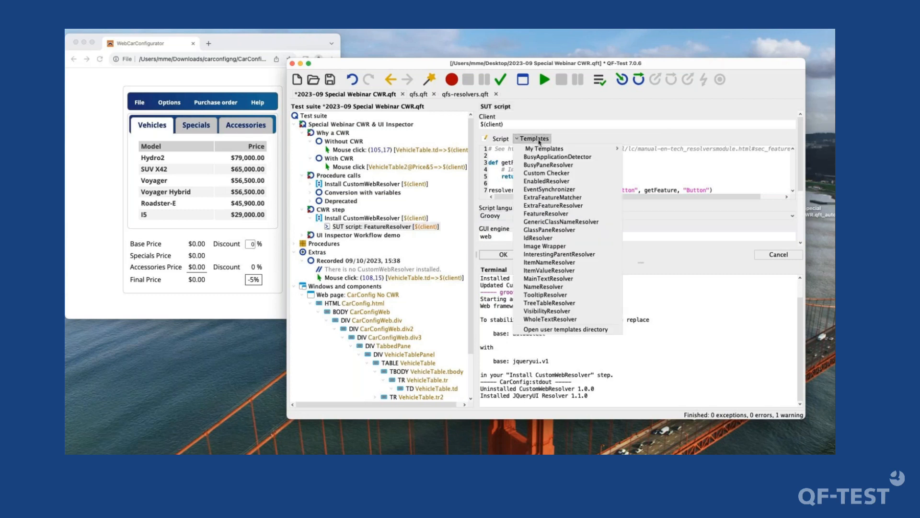
click(560, 214)
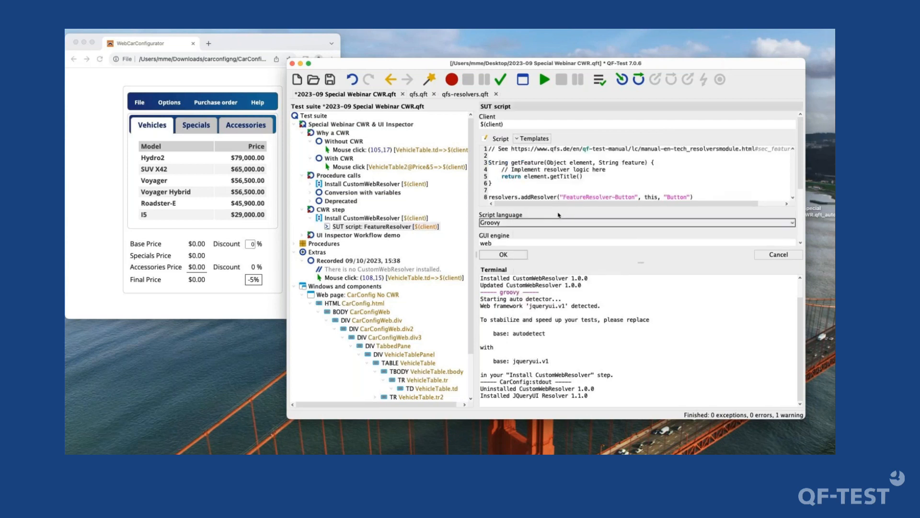
click(520, 254)
- Check the Install CustomWebResolver node and its nested FeatureResolver script, and save the test suite
click(424, 220)
click(425, 227)
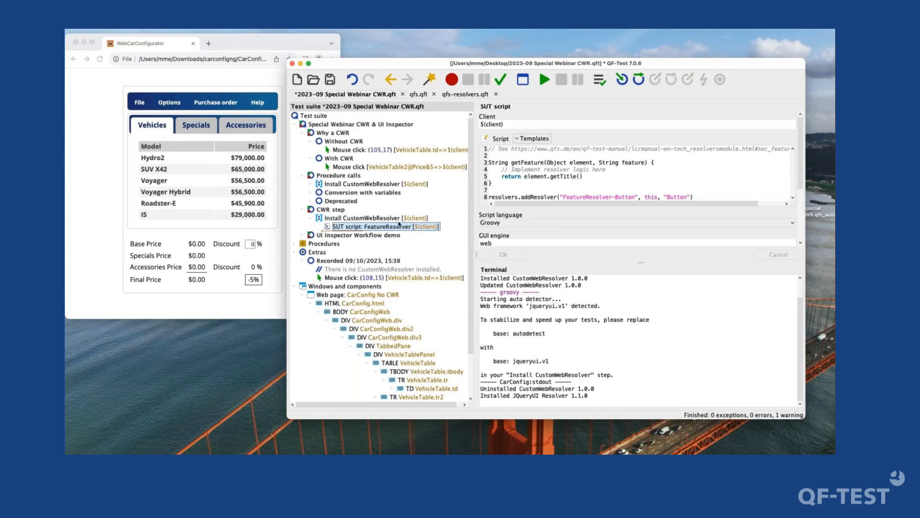
key(super+s)
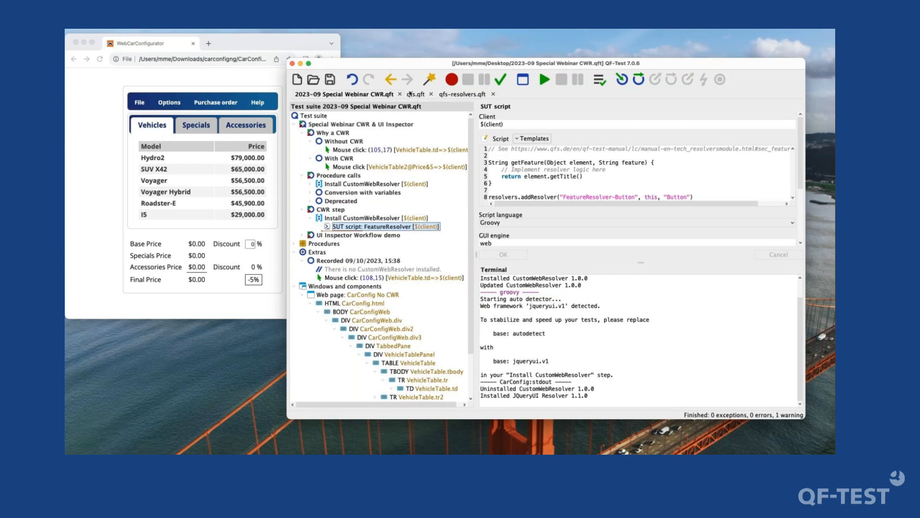
- Open the UI Inspector for the CarConfig client from the Install CustomWebResolver node under CWR step
click(316, 30)
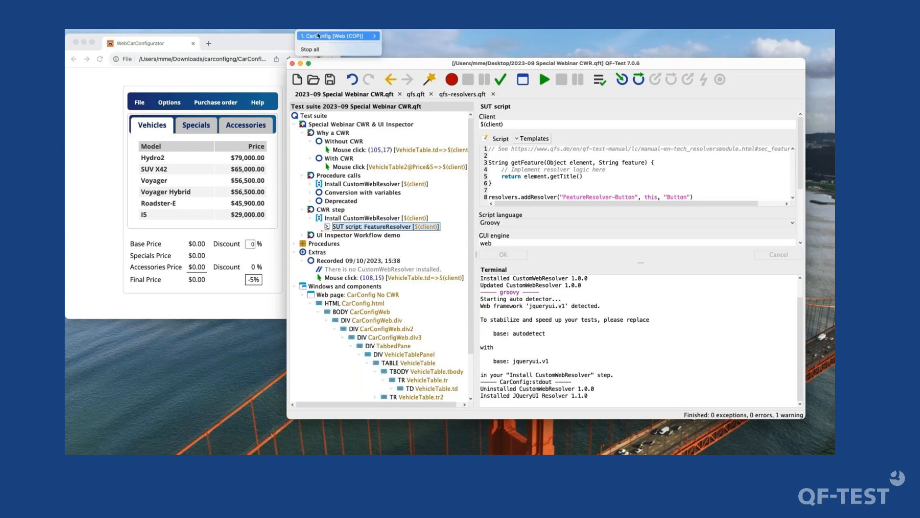
mouse_move(318, 36)
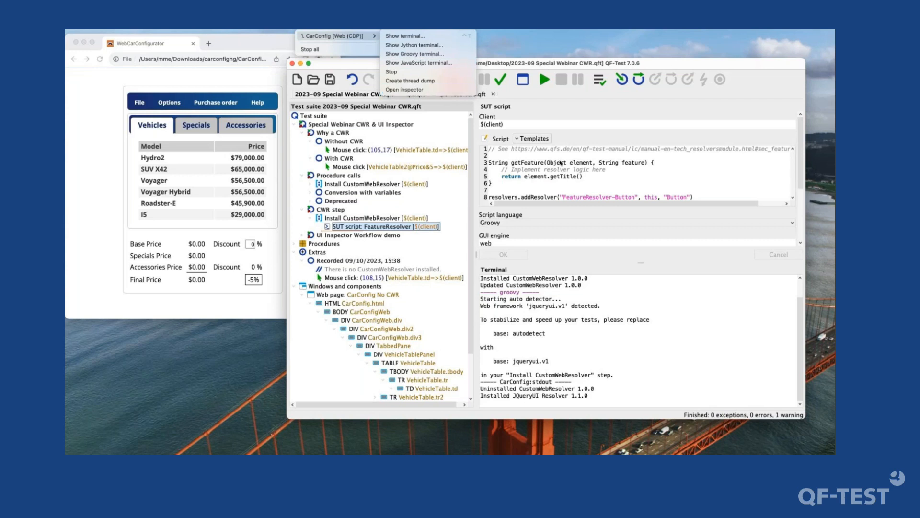
click(412, 90)
click(345, 217)
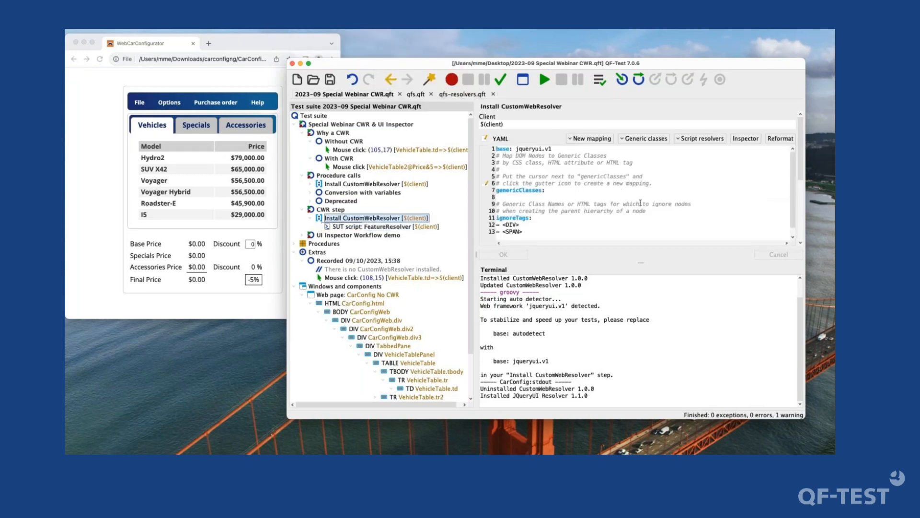
click(746, 139)
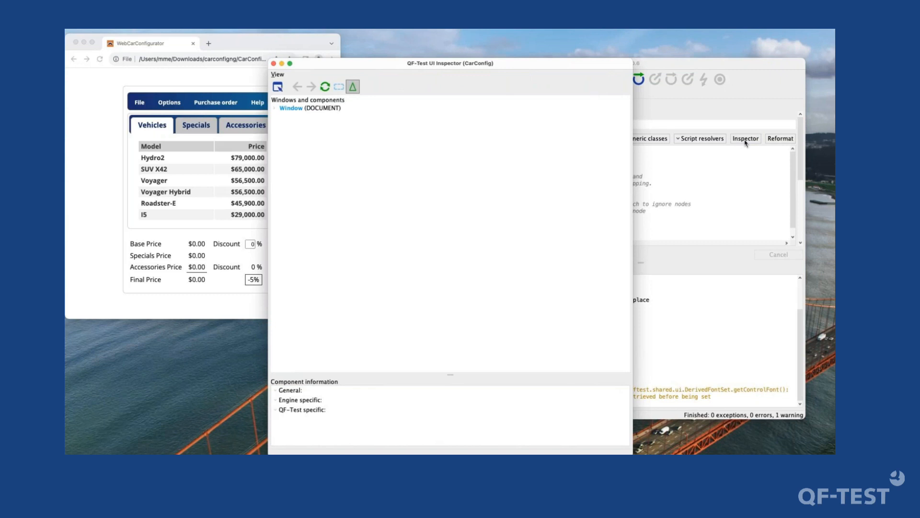
- Expand the entire component tree under the Window node and move the inspector clear of the car configurator page
click(284, 109)
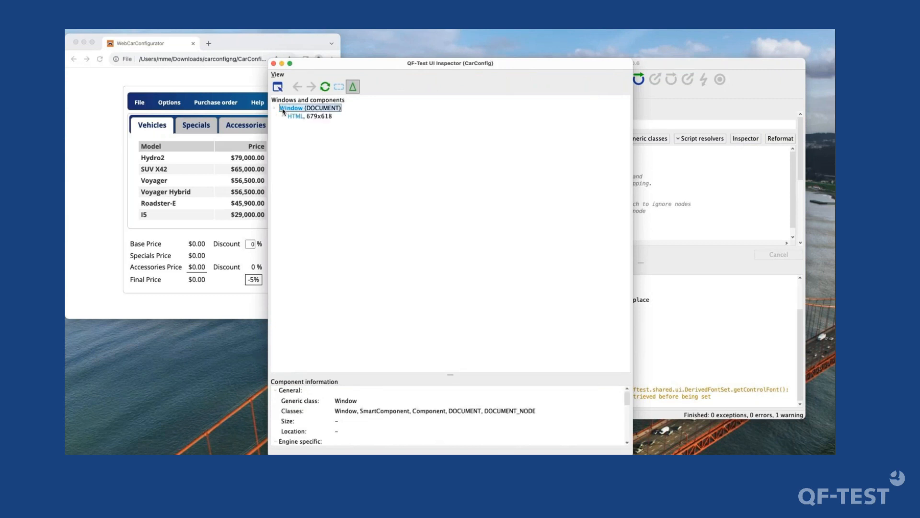
key(alt+Right)
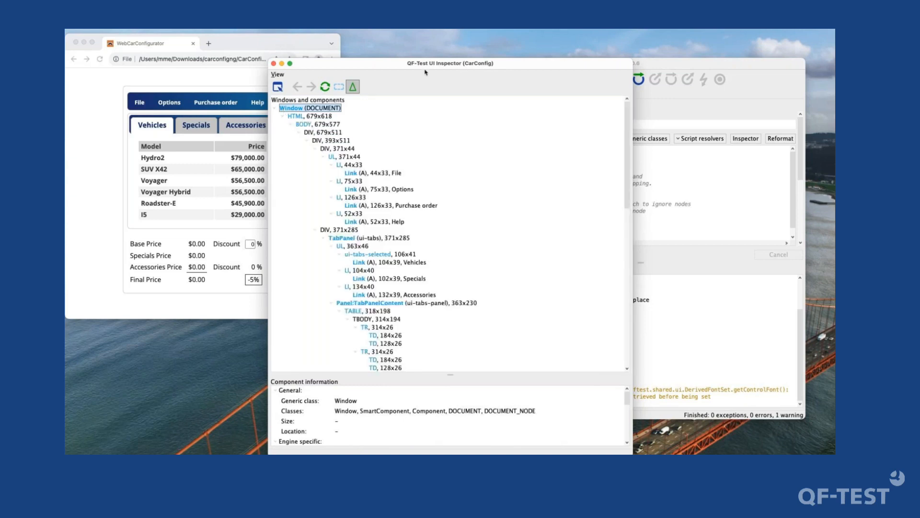
drag(428, 69, 487, 40)
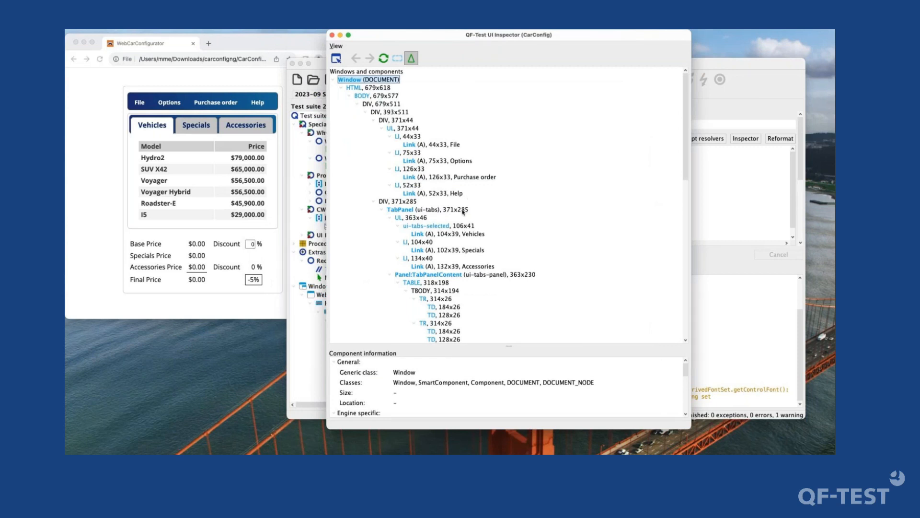
key(Down)
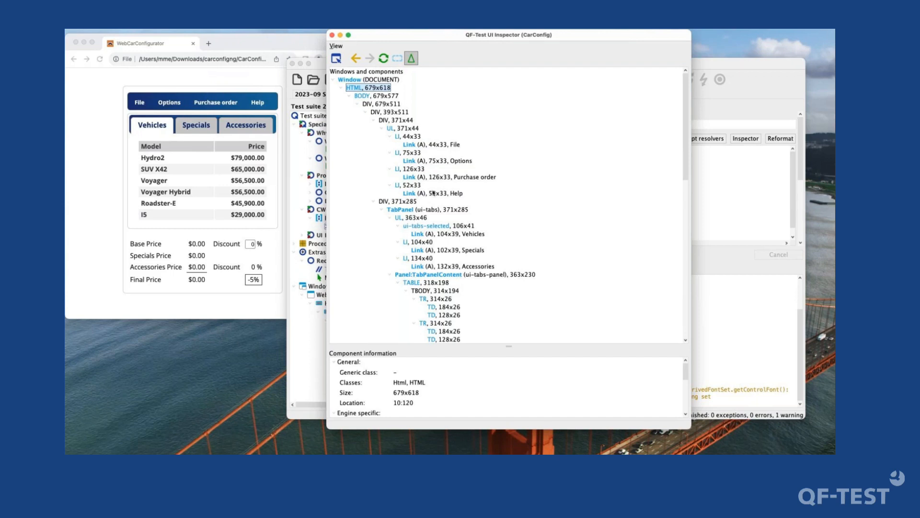
click(393, 38)
drag(393, 38, 420, 39)
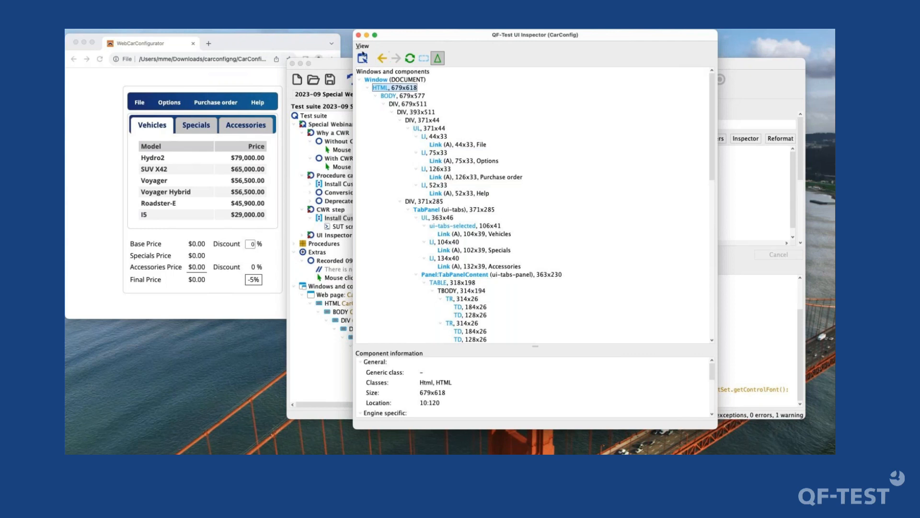
- Pick the $29,000.00 price cell of the I5 row on the web page for inspection
click(363, 58)
click(248, 216)
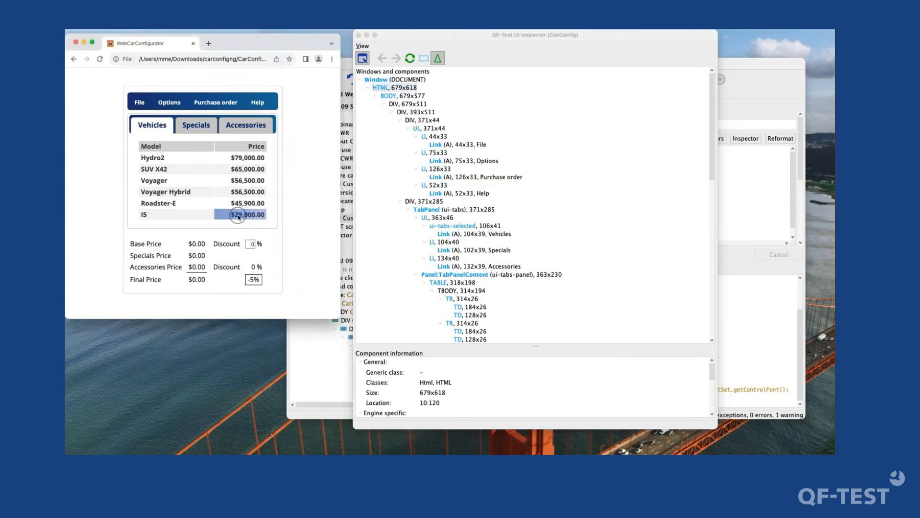
click(239, 217)
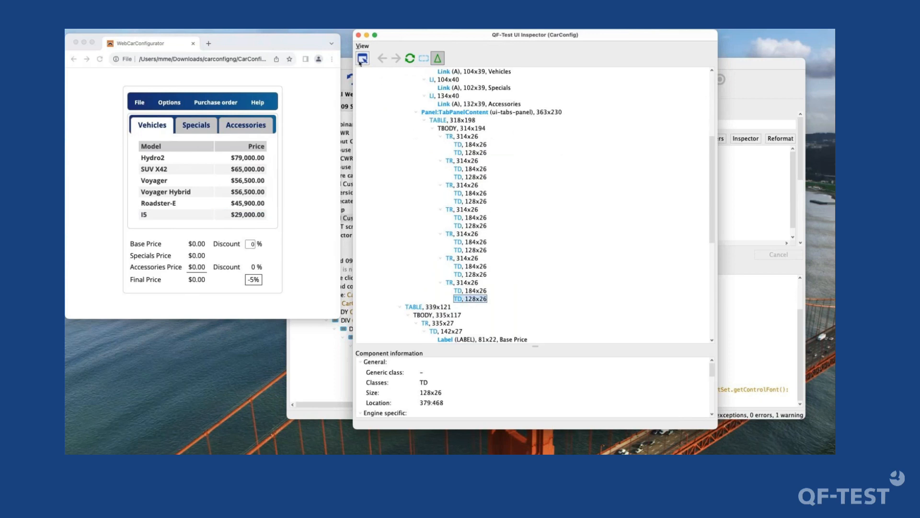
- Enlarge the component information area and examine the price cell's general, engine-specific and QF-Test-specific details
scroll(487, 309, down, 5)
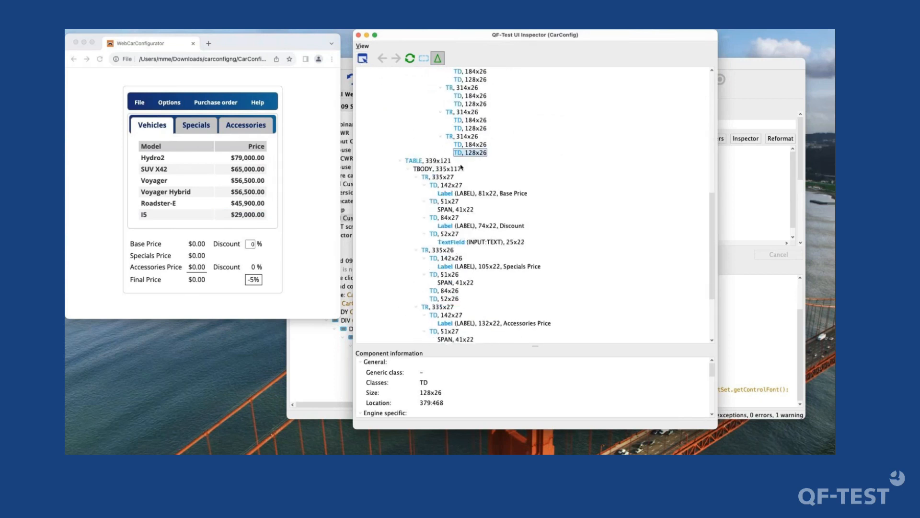
drag(534, 345, 534, 211)
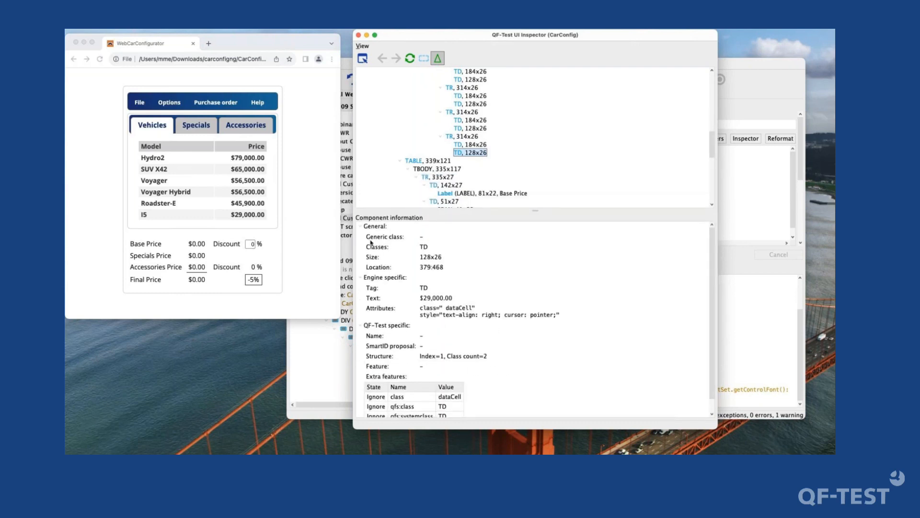
scroll(412, 378, down, 1)
scroll(414, 377, up, 1)
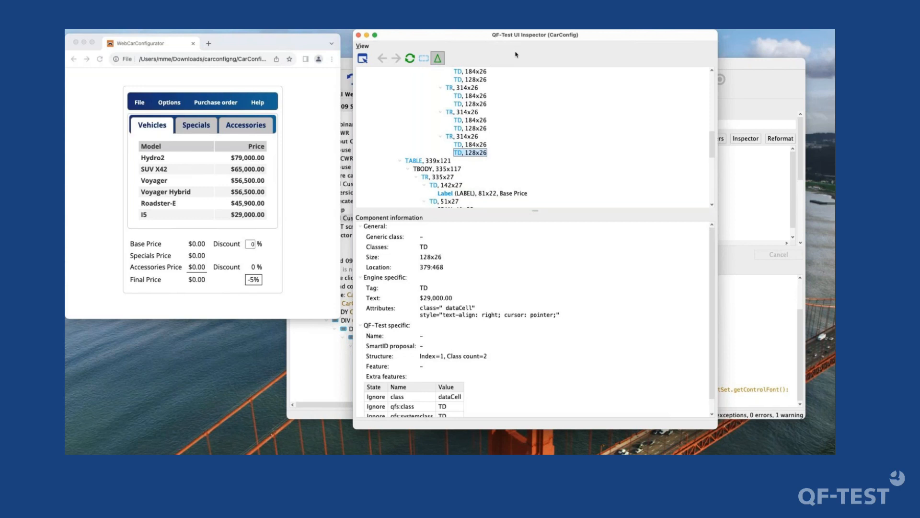
- Delete the sequence "Recorded 09/10/2023, 15:38" under Extras and open the first Install CustomWebResolver node of UI Inspector Workflow demo
click(476, 39)
mouse_move(476, 39)
mouse_down()
mouse_move(417, 37)
mouse_move(490, 38)
mouse_move(464, 39)
mouse_up()
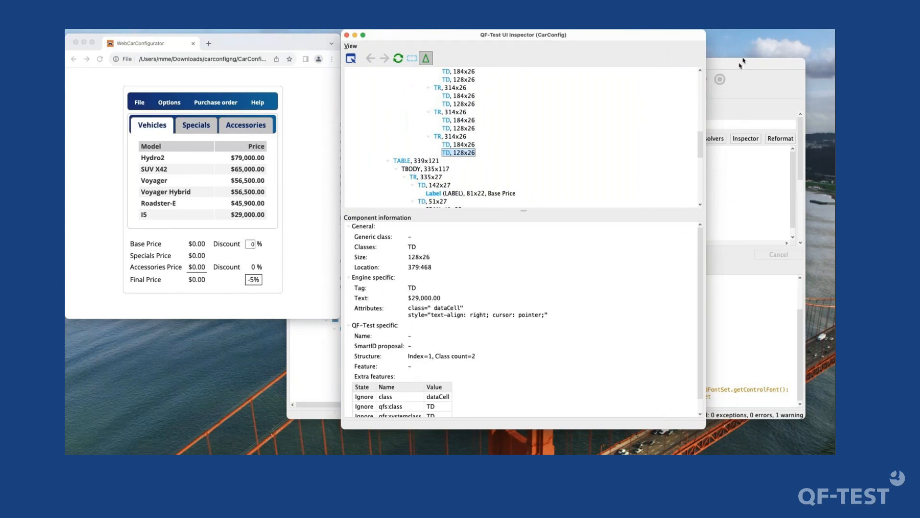
drag(738, 69, 750, 77)
click(366, 275)
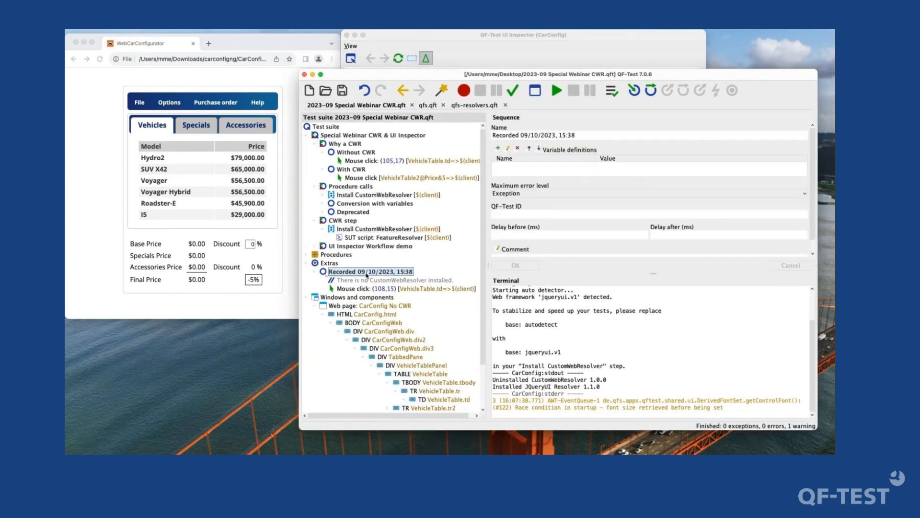
key(super+BackSpace)
key(Up)
key(Right)
key(Down)
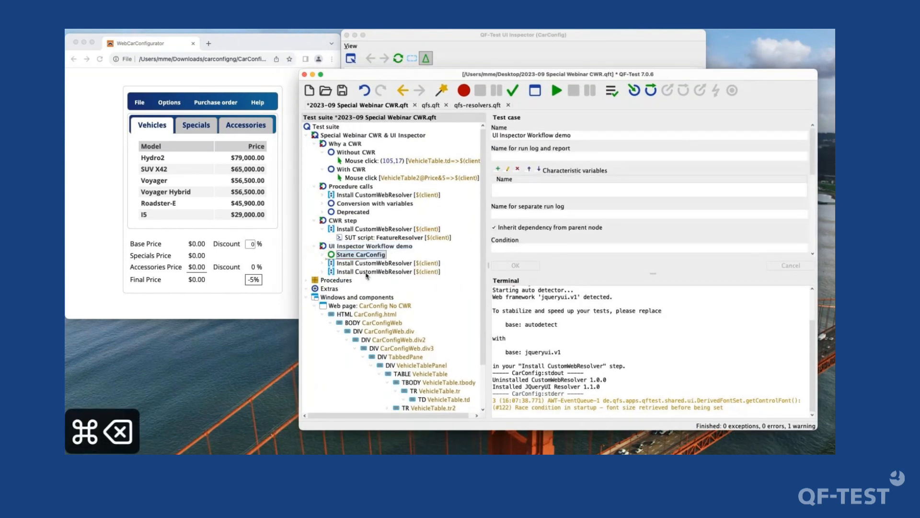
key(Down)
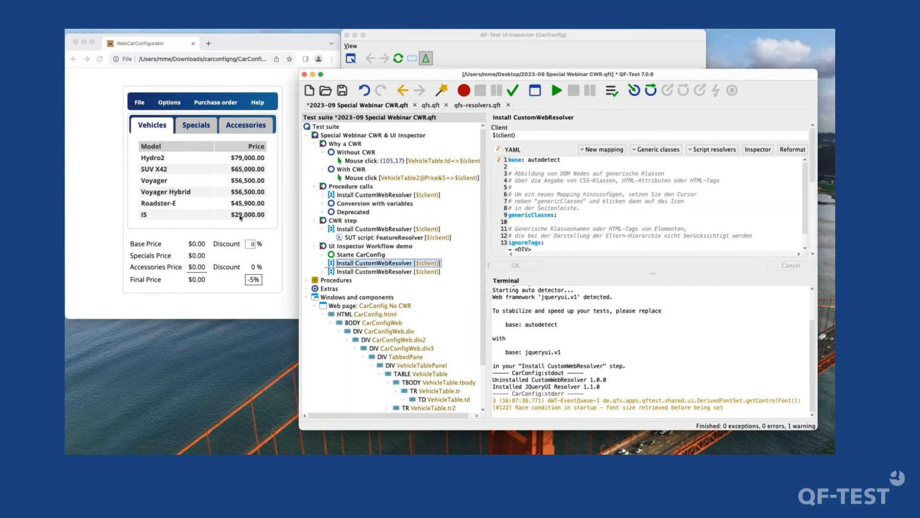
- Remove the "base: autodetect" entry and the blank line after it from this node's YAML and save the test suite
scroll(329, 281, down, 3)
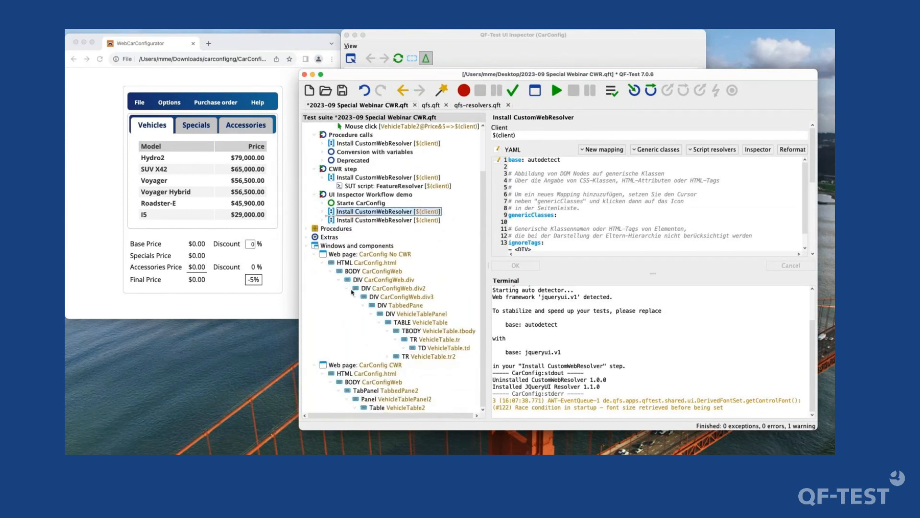
drag(580, 163, 452, 141)
key(Delete)
key(Delete)
key(super+s)
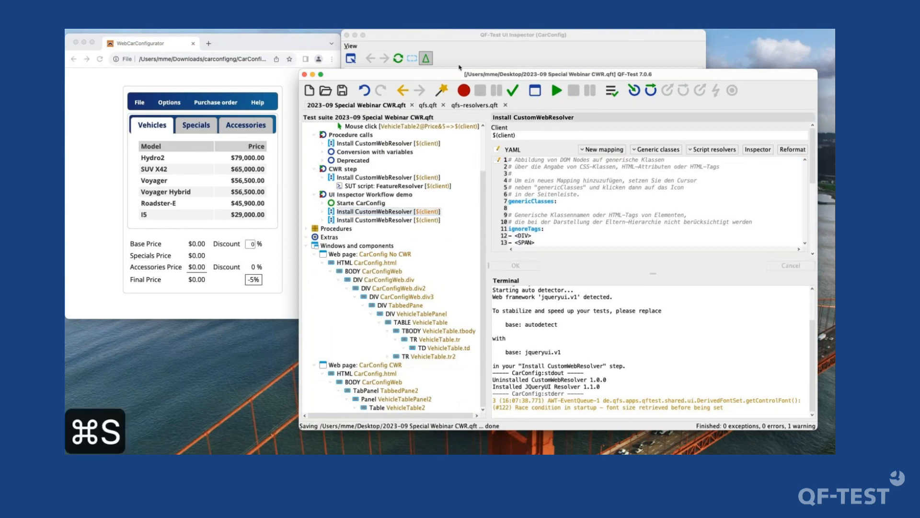
- Return to the UI Inspector and copy the class name dataCell from the price cell's engine-specific attributes
click(529, 51)
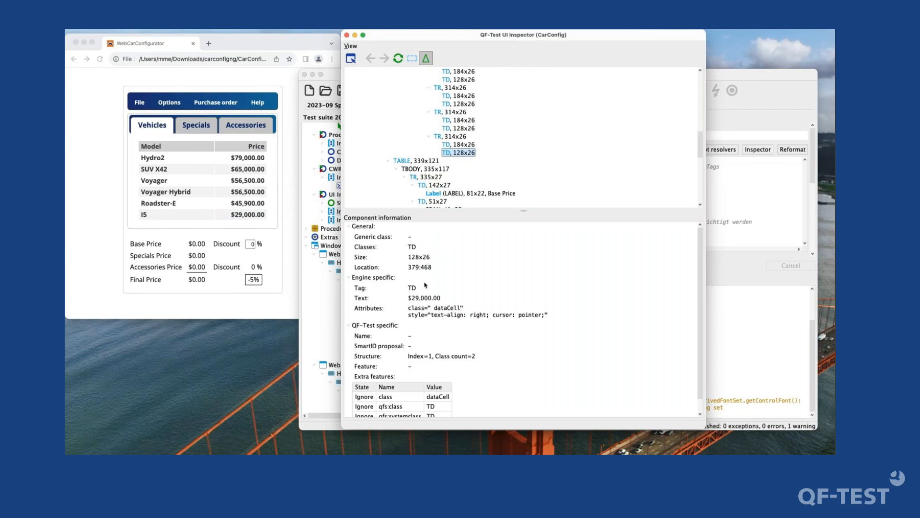
drag(394, 279, 353, 279)
click(352, 279)
click(353, 279)
double_click(450, 309)
key(super+c)
click(455, 153)
double_click(448, 308)
key(super+c)
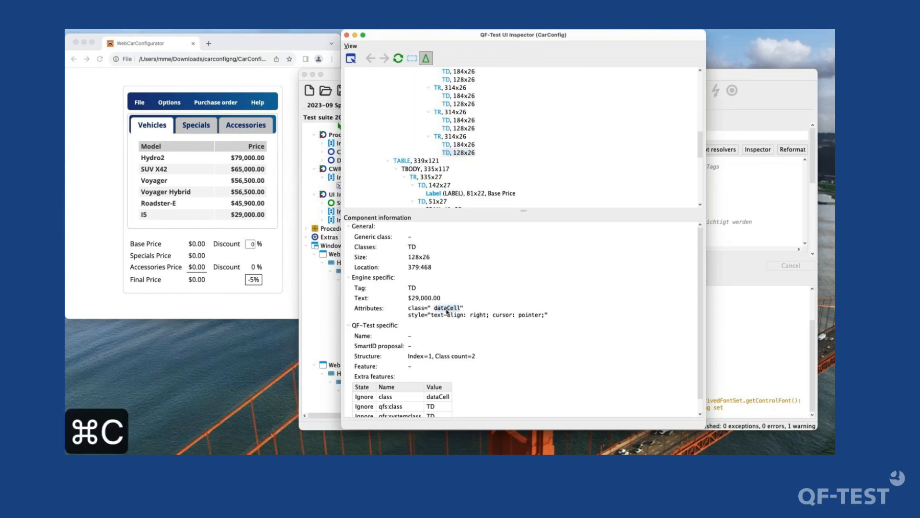
key(super+c)
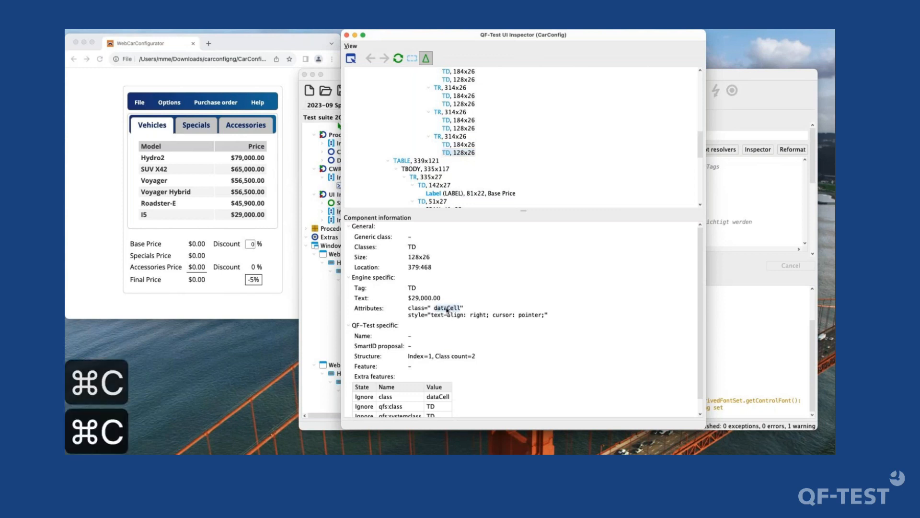
- Replace the first Install CustomWebResolver node of UI Inspector Workflow demo with a copy of the one under Procedure calls
click(779, 212)
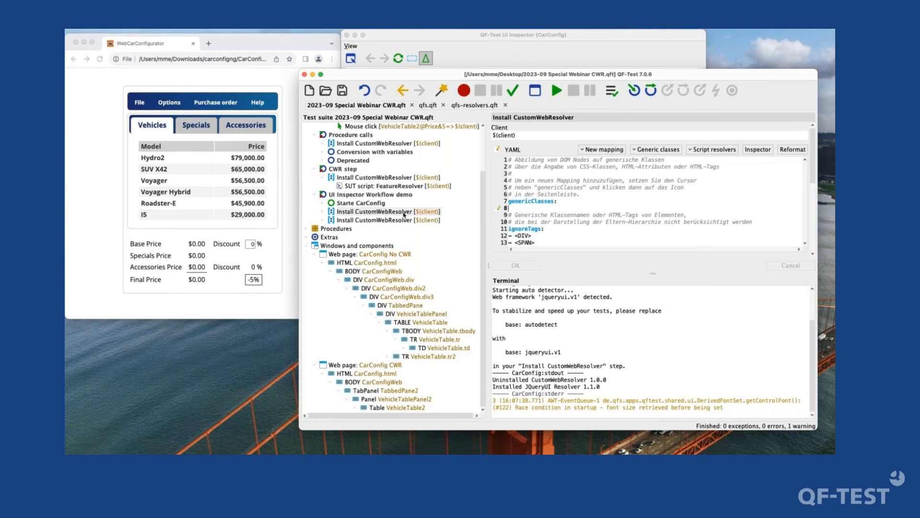
click(388, 144)
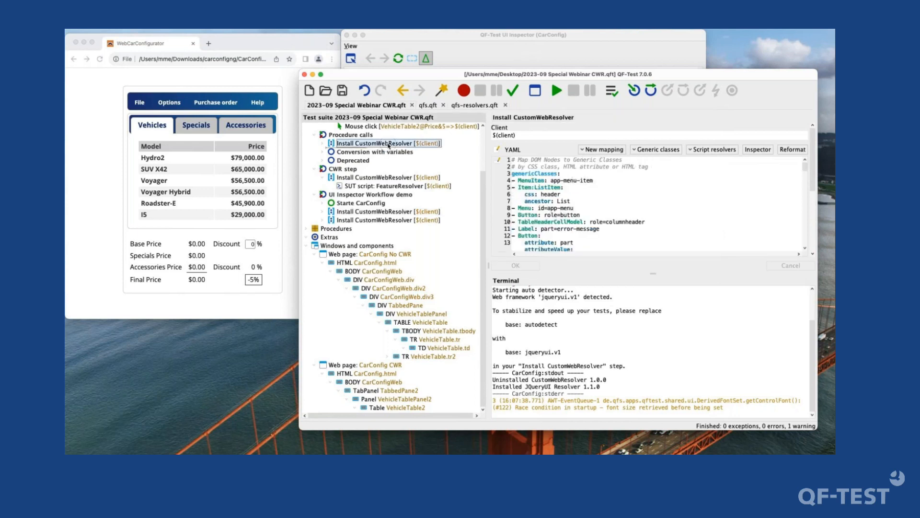
key(super+c)
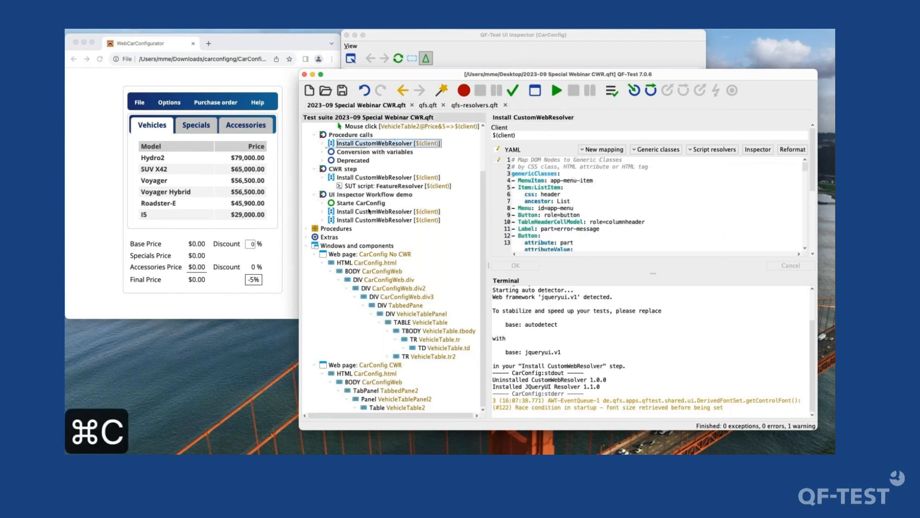
click(369, 212)
key(super+v)
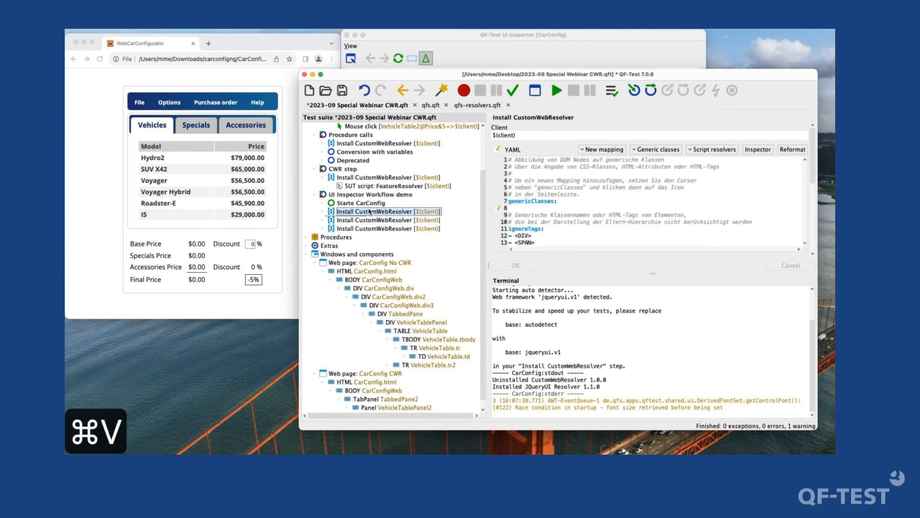
key(super+BackSpace)
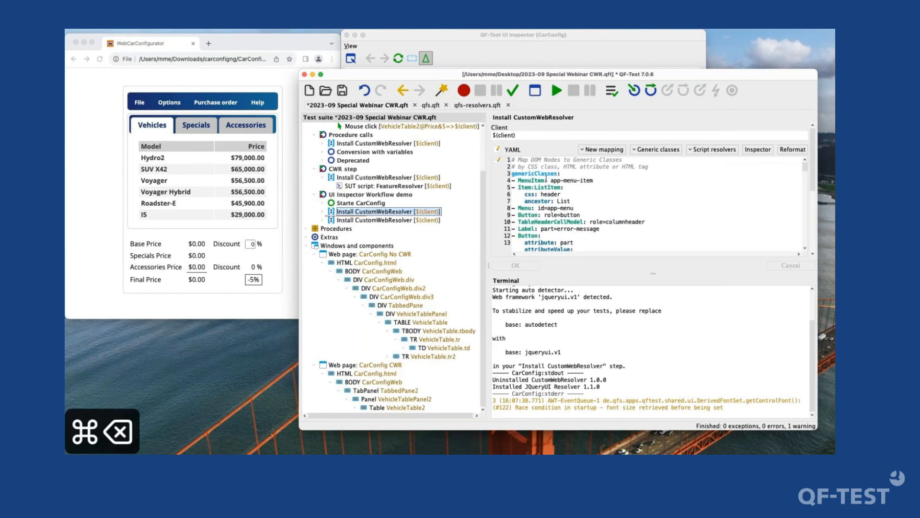
- Delete all YAML content below the genericClasses line in the copied Install CustomWebResolver node and apply the change
drag(560, 174, 637, 322)
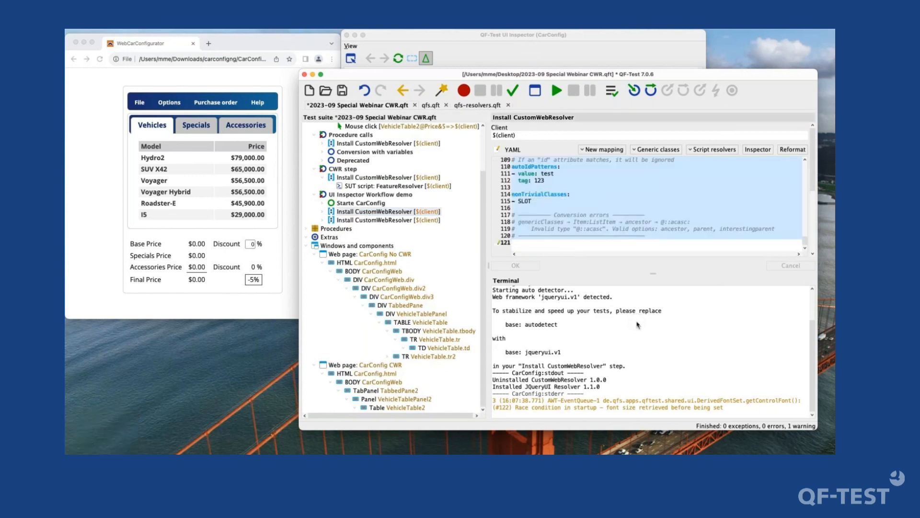
key(BackSpace)
key(Return)
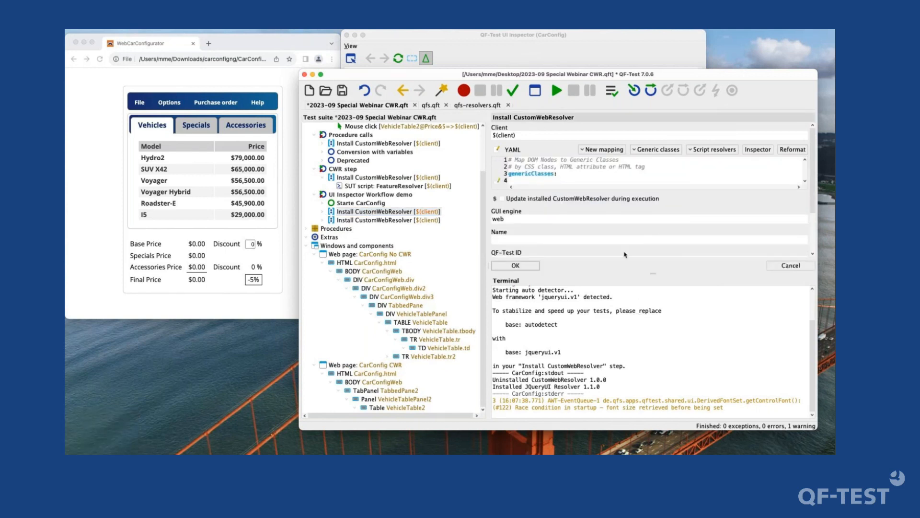
click(536, 267)
- Add a new template entry to genericClasses in the Install CustomWebResolver YAML
right_click(497, 183)
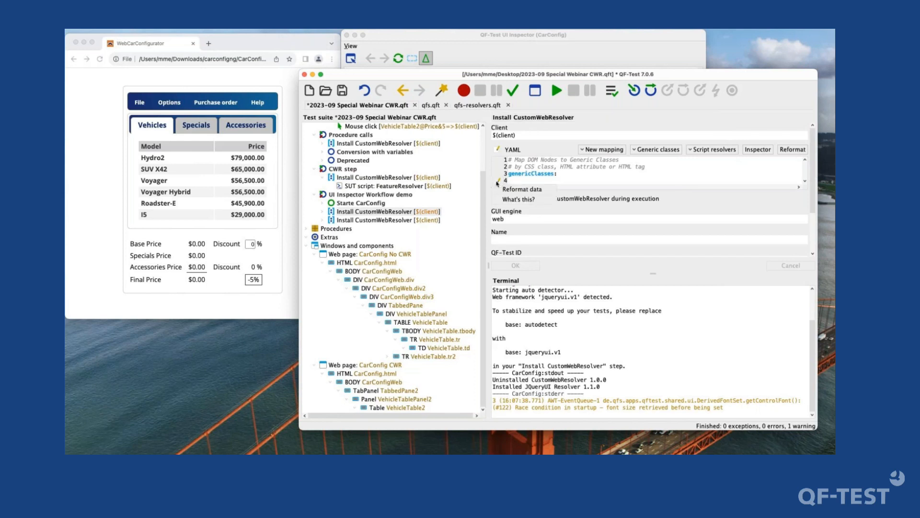
click(573, 175)
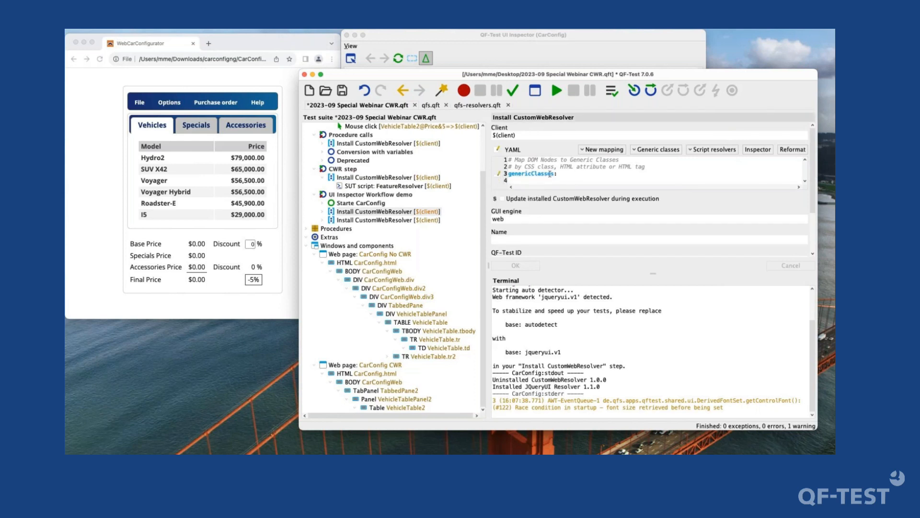
right_click(498, 174)
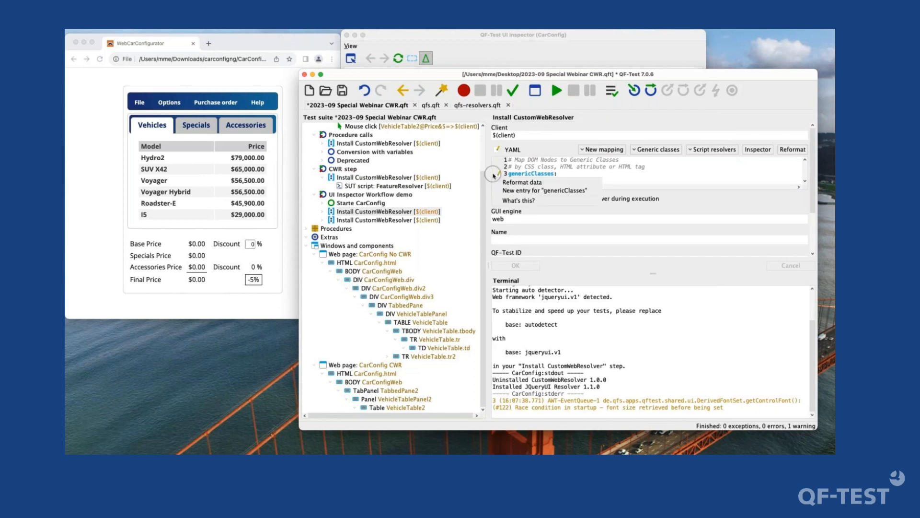
click(539, 191)
click(551, 182)
text(cClass: <DIV>)
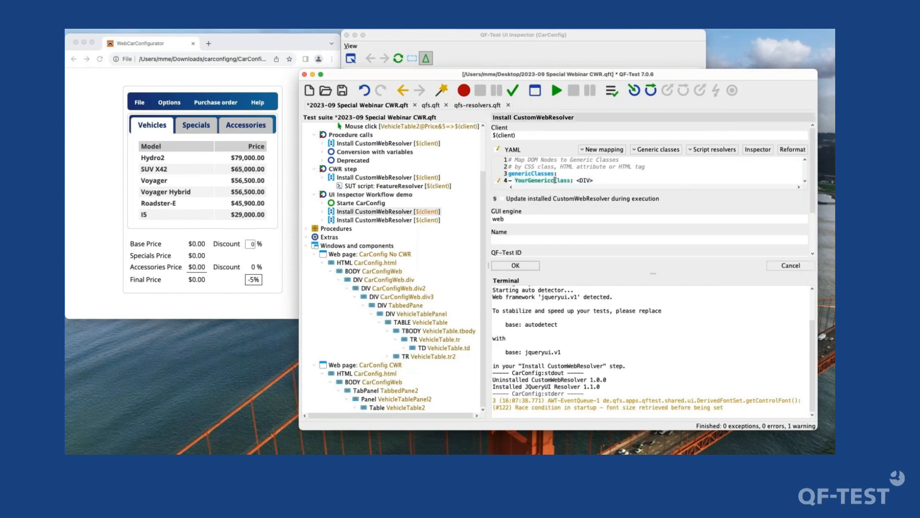
key(BackSpace)
- Change the generic class of the new genericClasses entry from the YourGenericClass placeholder to TableCell
key(ctrl+space)
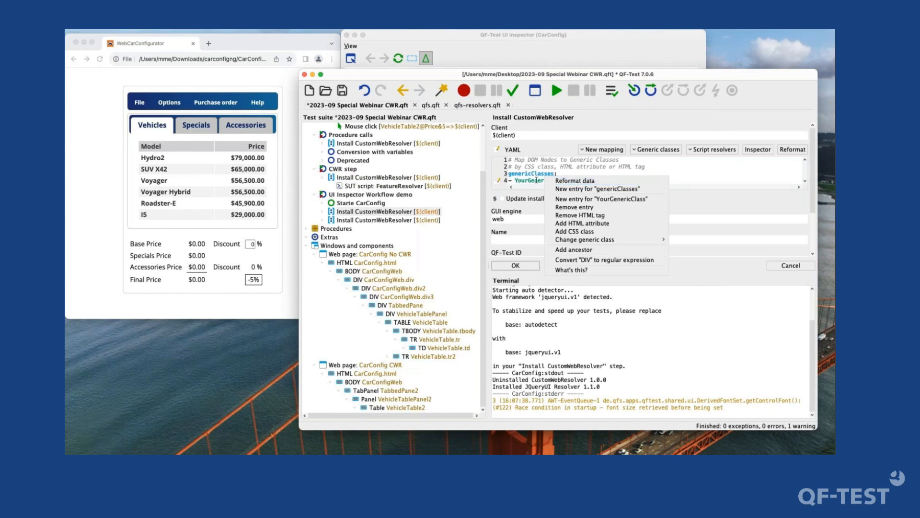
key(Down)
key(Down)
key(Down)
key(Down)
key(Down)
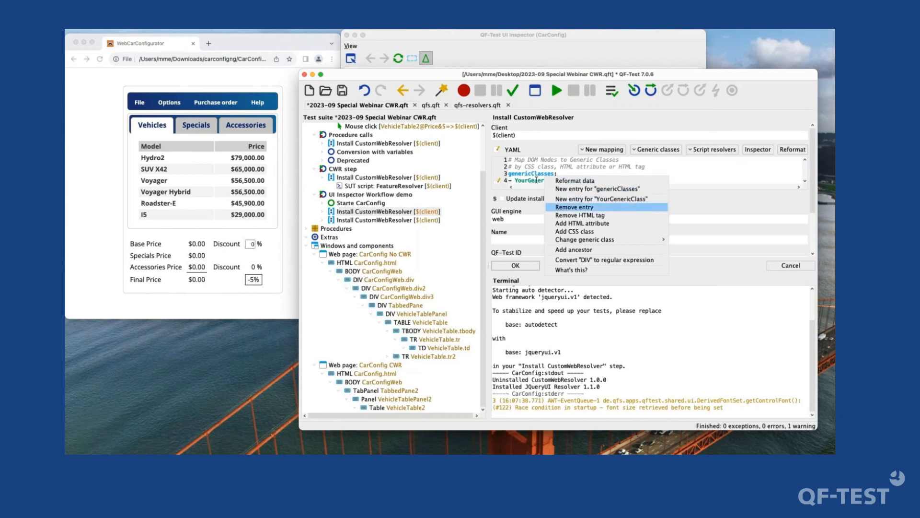
key(Down)
key(Down)
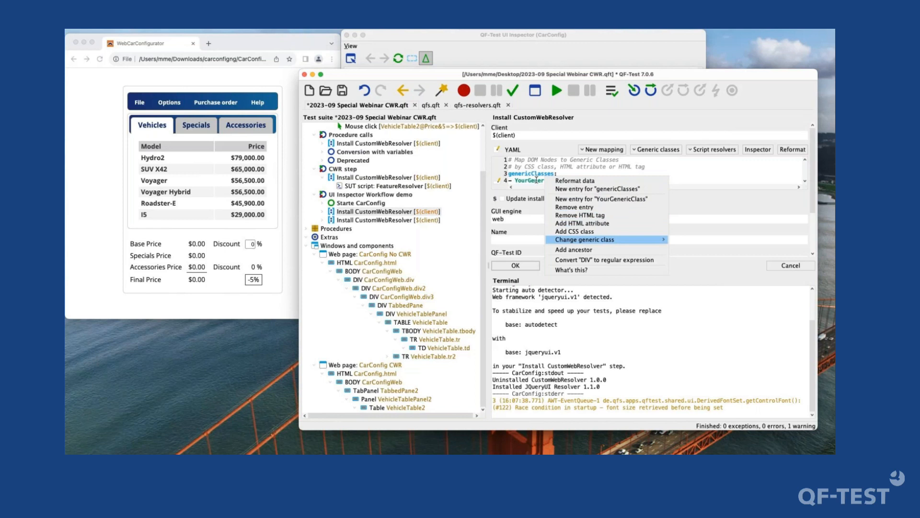
key(Right)
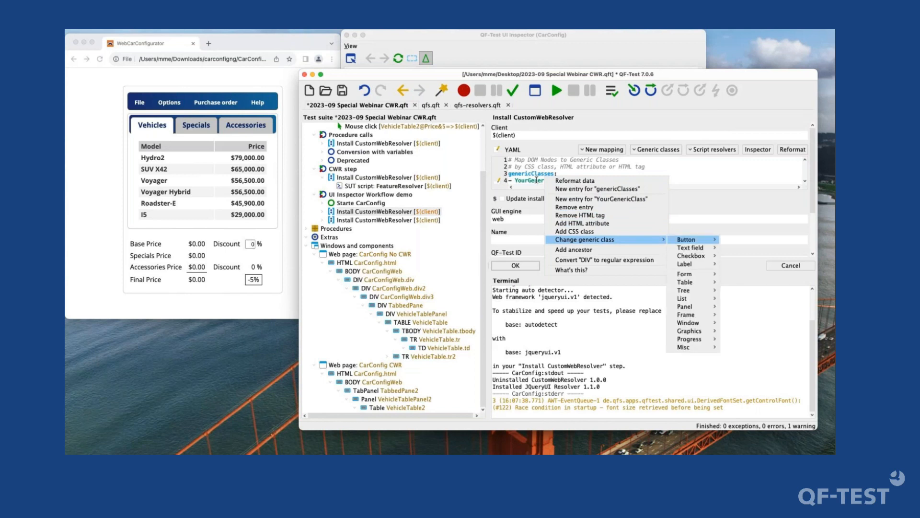
key(Down)
key(Down)
key(Down)
key(Down)
key(Down)
key(Right)
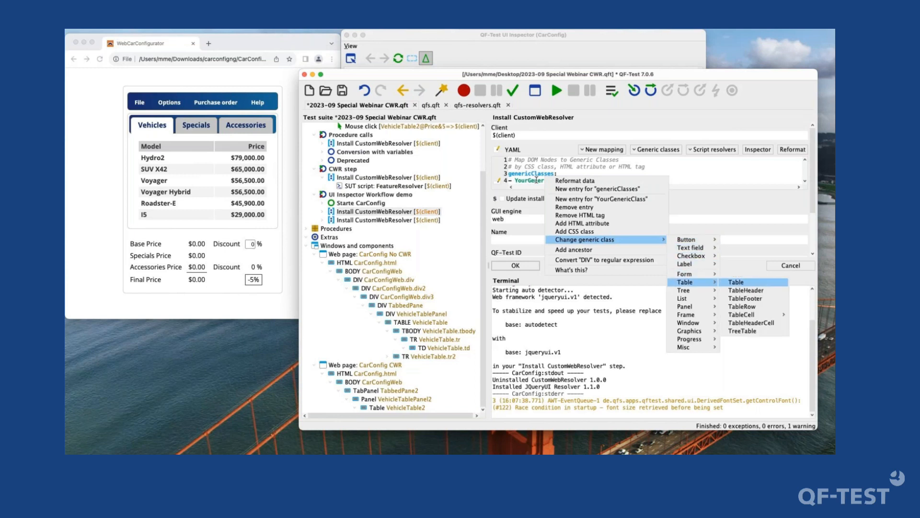
key(Down)
key(Down)
key(Down)
key(Down)
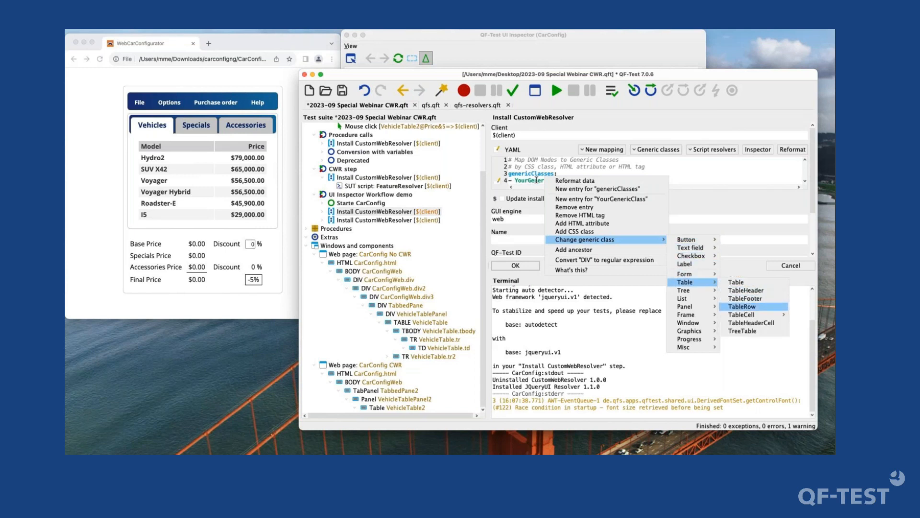
key(Right)
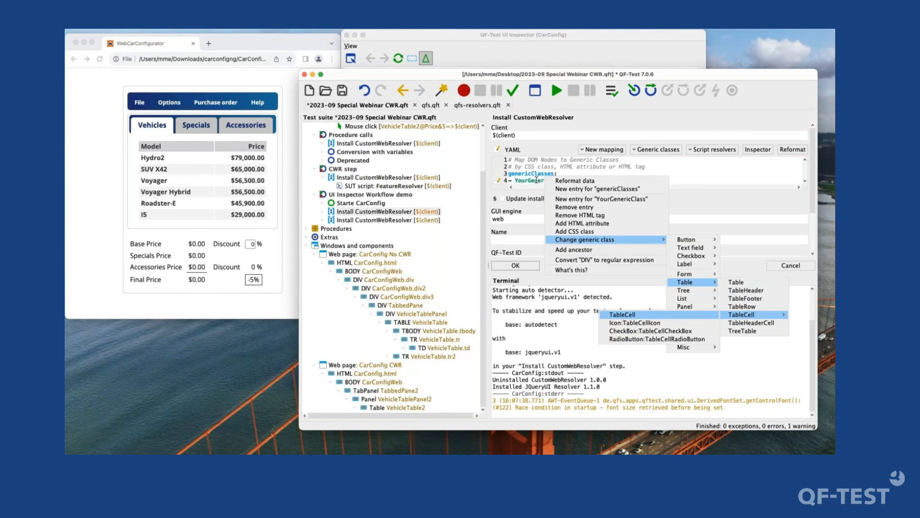
key(Up)
key(Up)
key(Up)
key(Up)
key(Return)
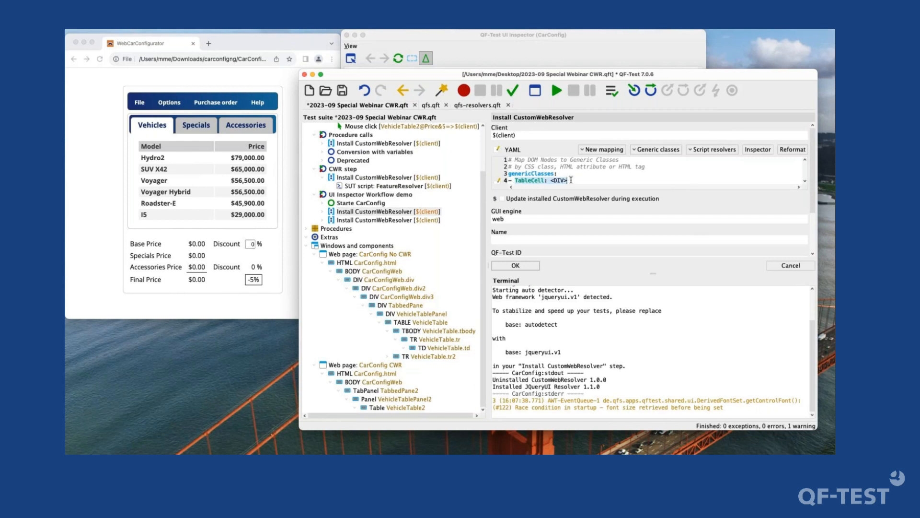
- Add a CSS class condition to the TableCell mapping and set it to the copied name dataCell
right_click(571, 180)
key(Down)
key(Down)
key(Down)
key(Down)
key(Down)
key(Down)
key(Down)
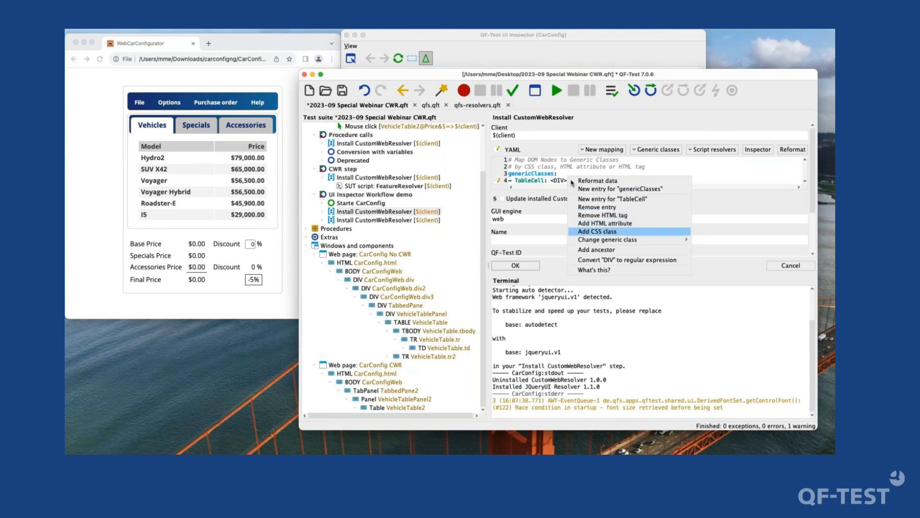
key(Return)
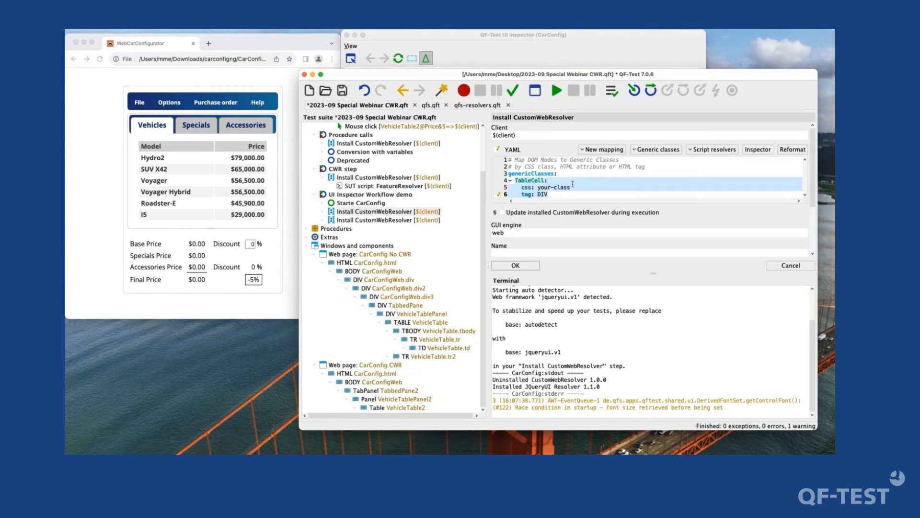
click(573, 186)
key(alt+shift+Left)
key(alt+shift+Left)
key(alt+shift+Left)
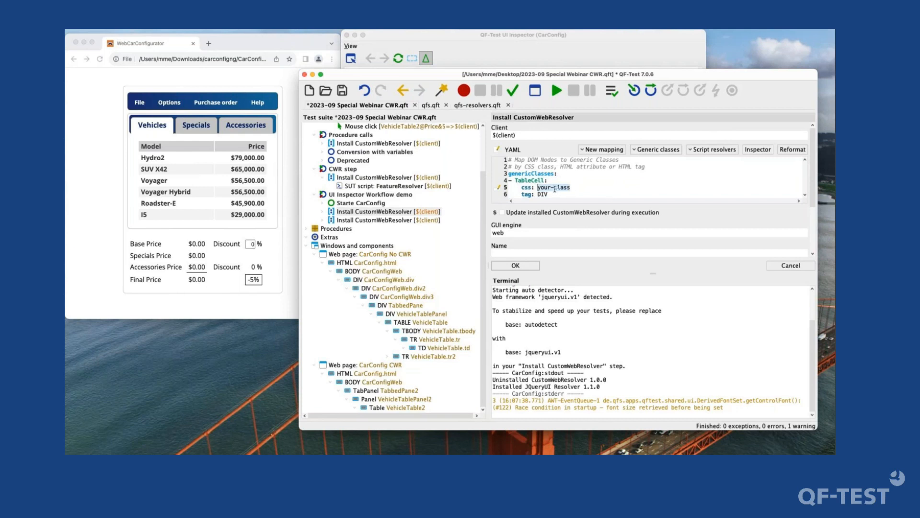
key(super+v)
- Remove the DIV HTML tag condition from the TableCell mapping so only the dataCell class is left
click(528, 194)
key(ctrl+space)
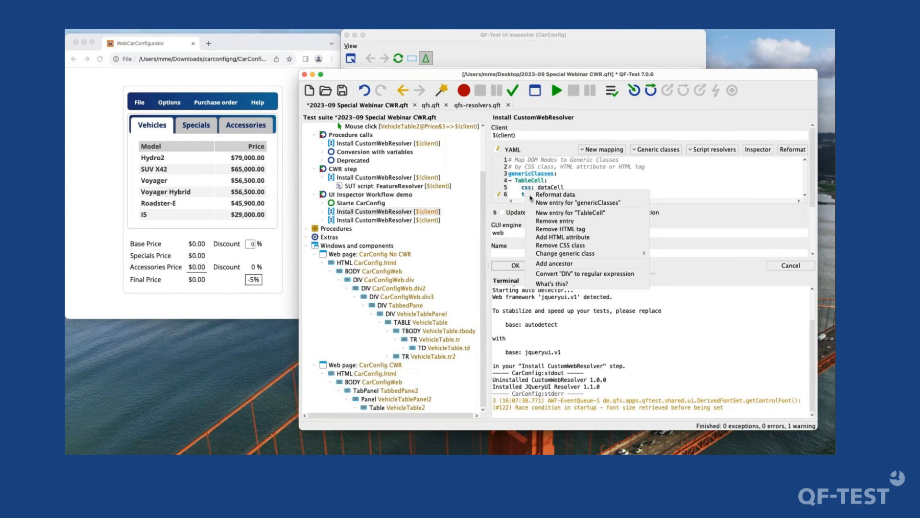
key(Down)
key(Down)
key(Down)
key(Down)
key(Down)
key(Down)
key(Up)
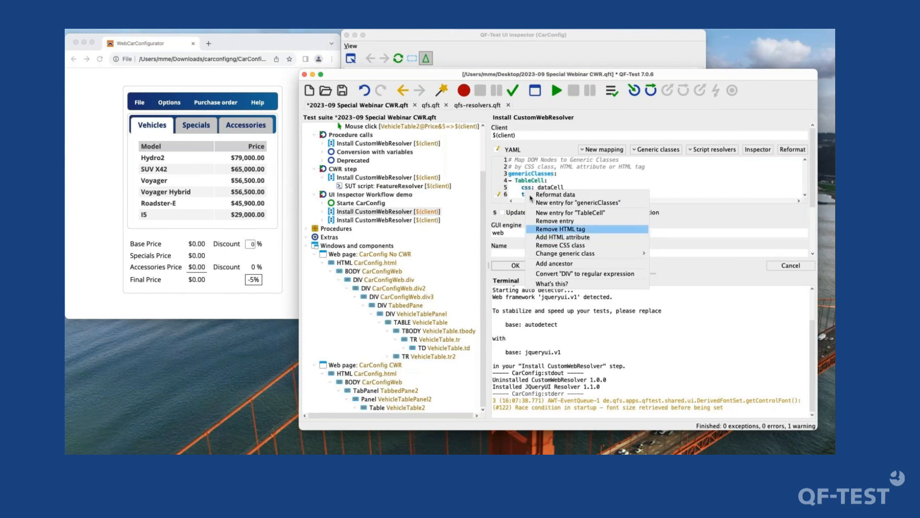
key(Return)
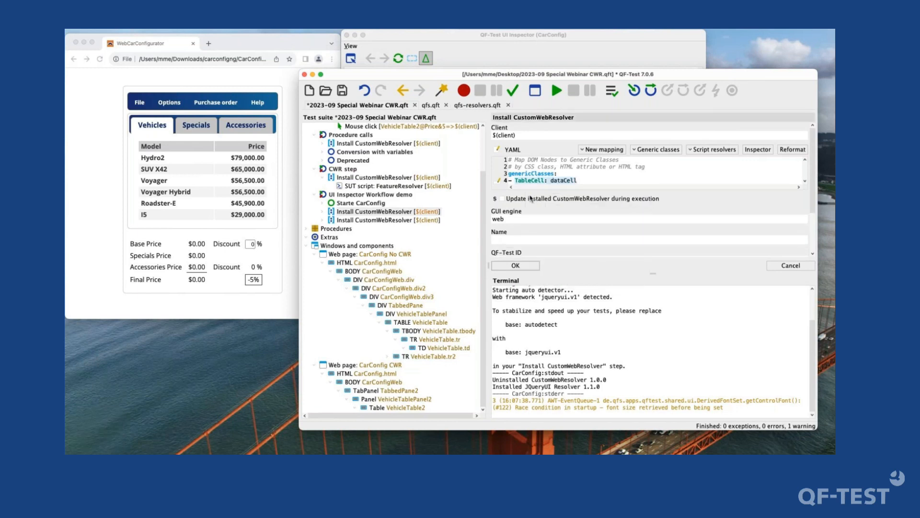
click(558, 174)
scroll(558, 176, down, 5)
scroll(559, 179, up, 5)
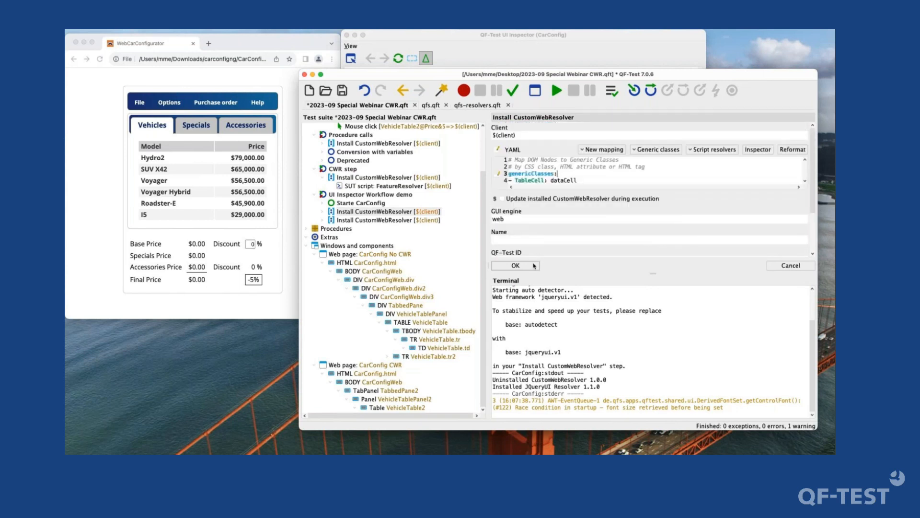
- Run the Install CustomWebResolver step with the applied TableCell mapping and reload the component hierarchy in the UI Inspector
click(536, 264)
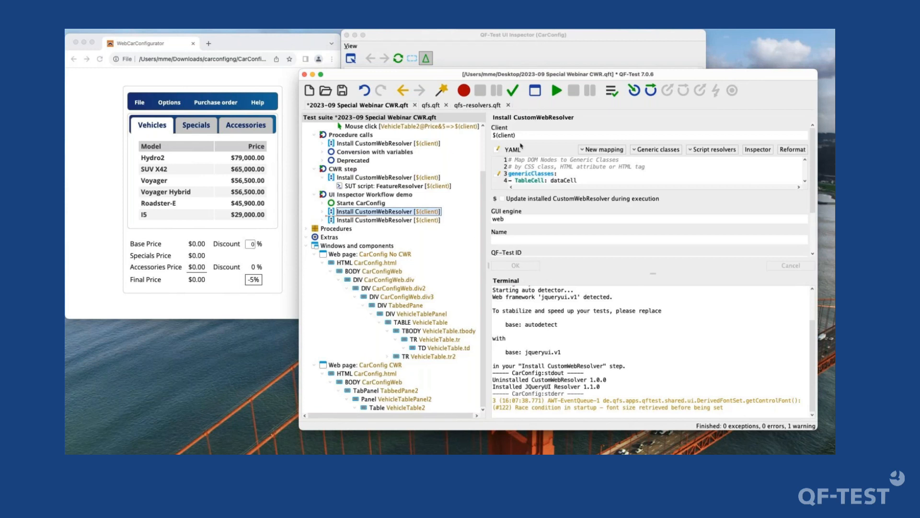
click(554, 92)
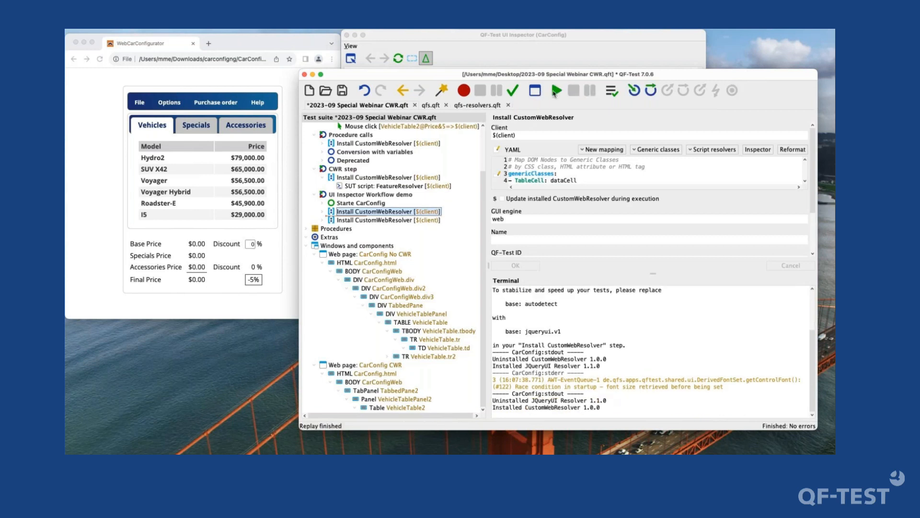
click(543, 38)
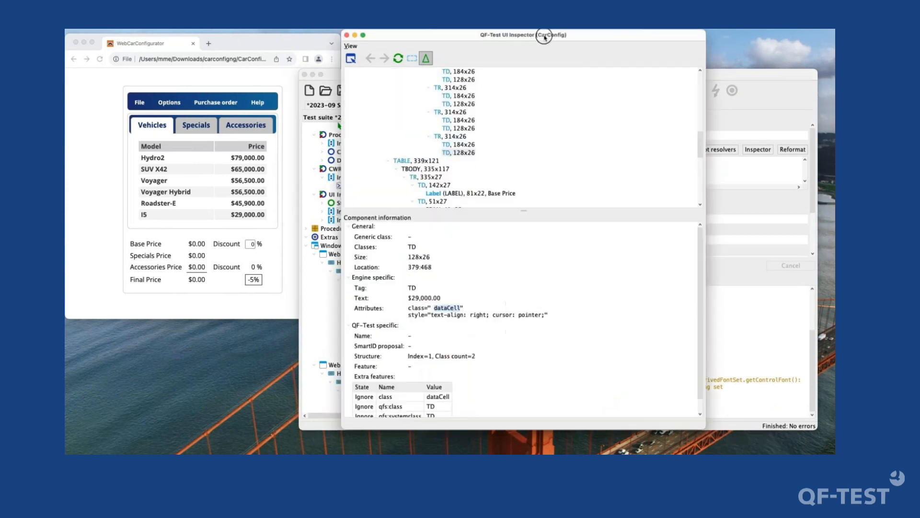
click(398, 58)
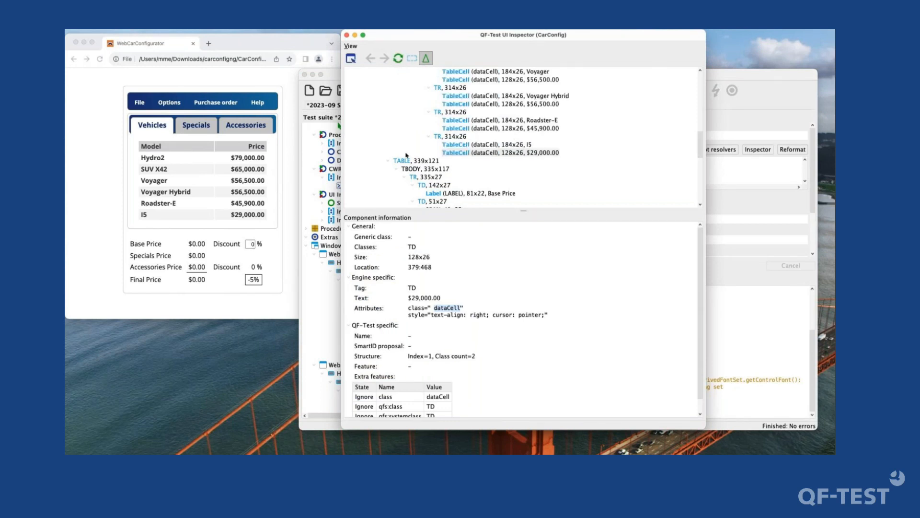
- Examine the vehicle table's cells in the component hierarchy, checking the generic class and mapping of the $29,000.00 and Hydro2 cells
scroll(464, 161, up, 1)
click(464, 161)
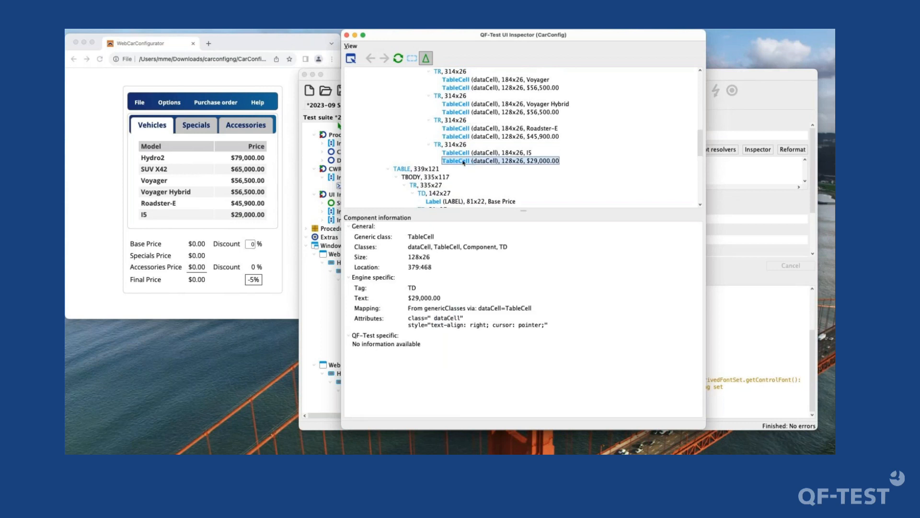
click(388, 169)
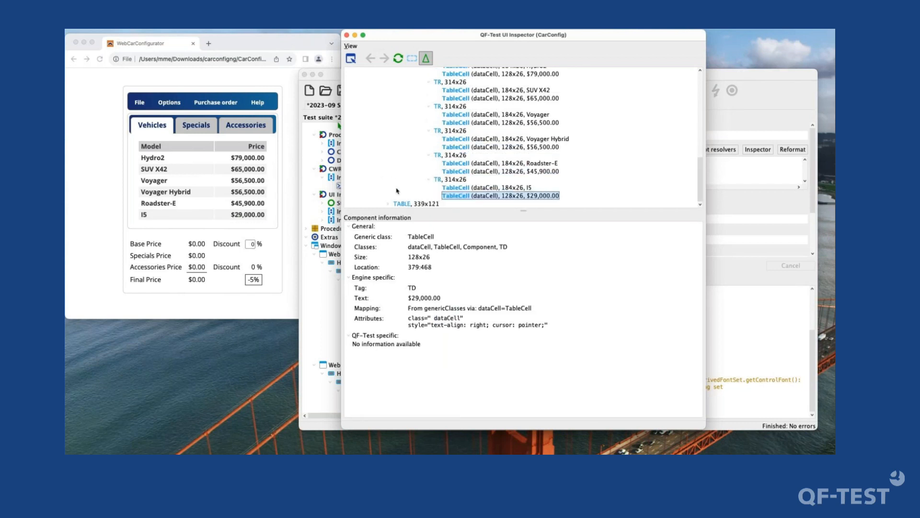
scroll(488, 191, up, 3)
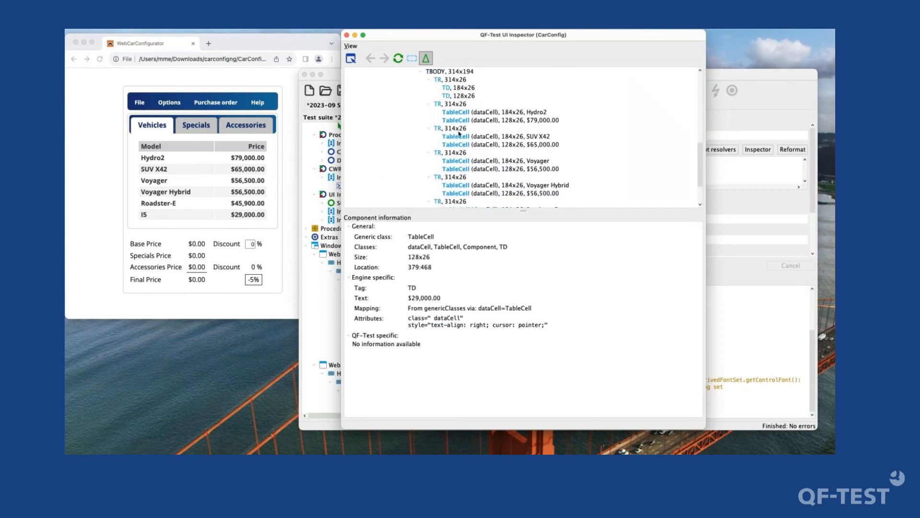
scroll(457, 119, down, 3)
scroll(458, 121, up, 3)
scroll(459, 123, down, 3)
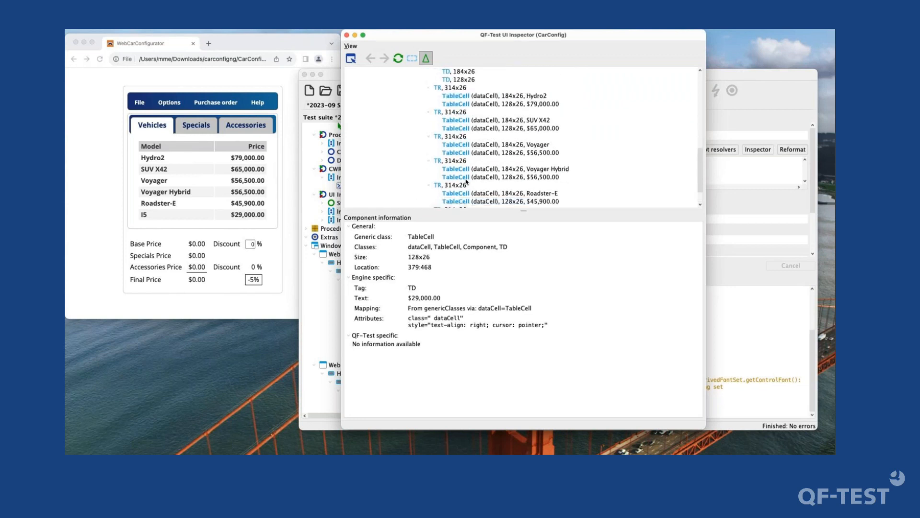
scroll(466, 181, up, 3)
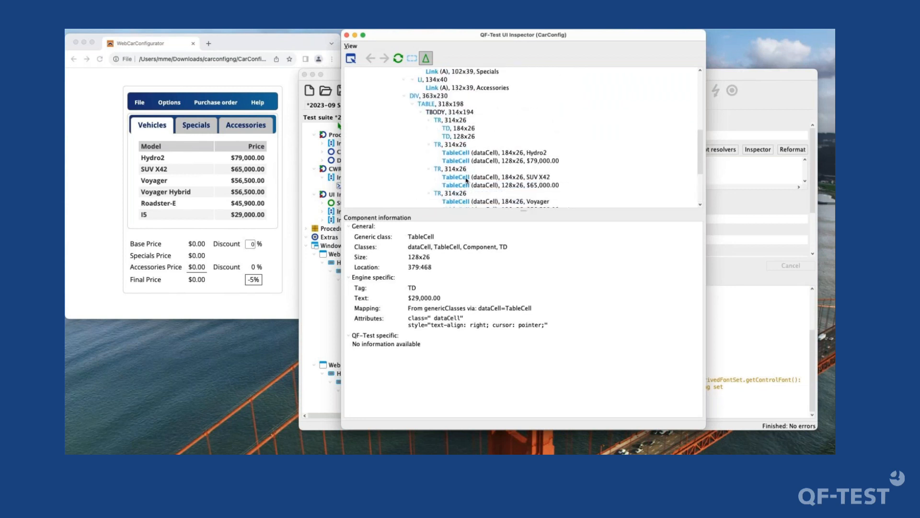
click(461, 154)
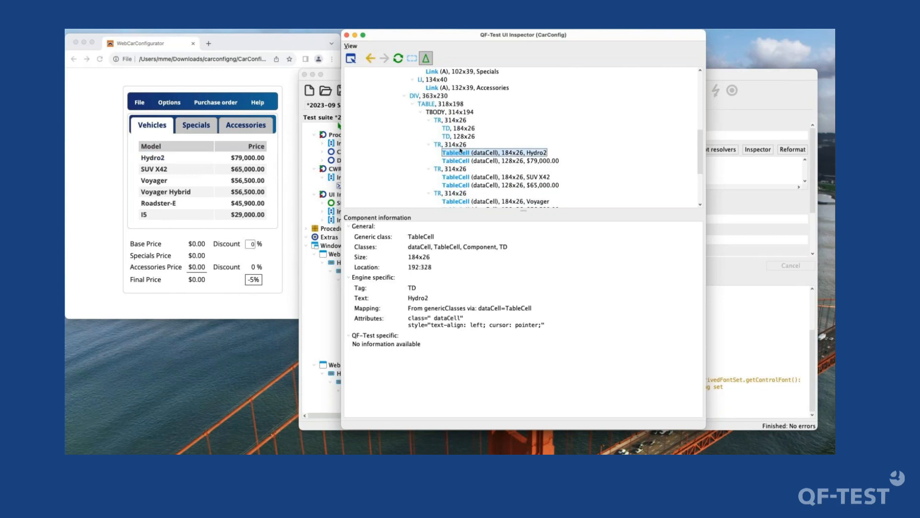
click(460, 160)
click(460, 153)
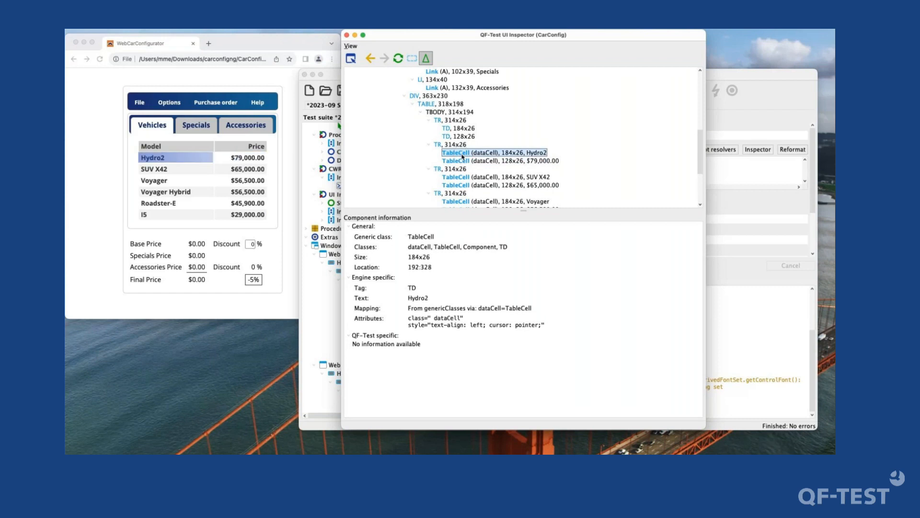
scroll(502, 159, up, 4)
scroll(503, 160, down, 6)
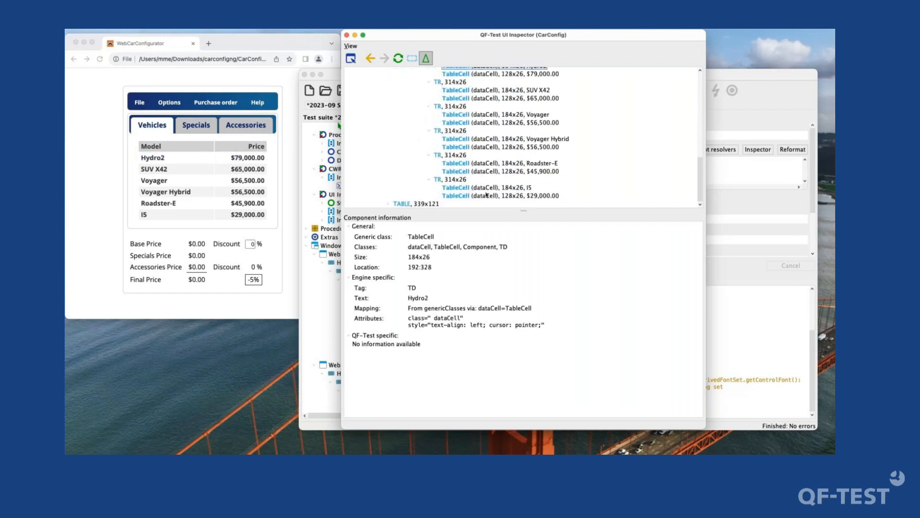
scroll(480, 182, up, 1)
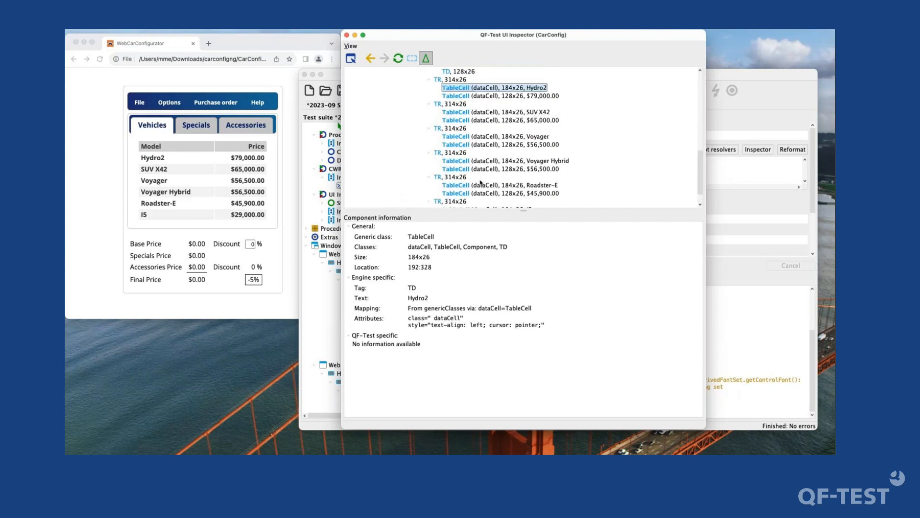
scroll(481, 183, up, 2)
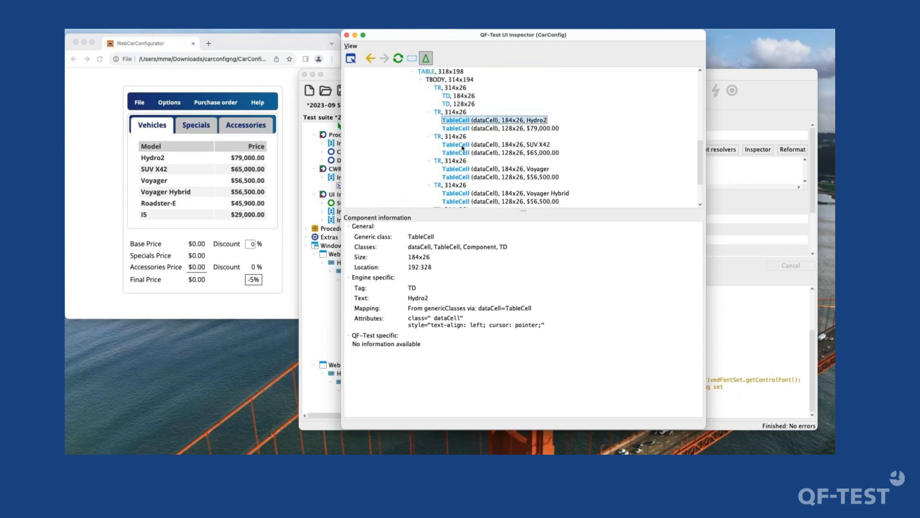
- Inspect the TR element of the Hydro2 row and copy its CSS class name dataRow
click(458, 111)
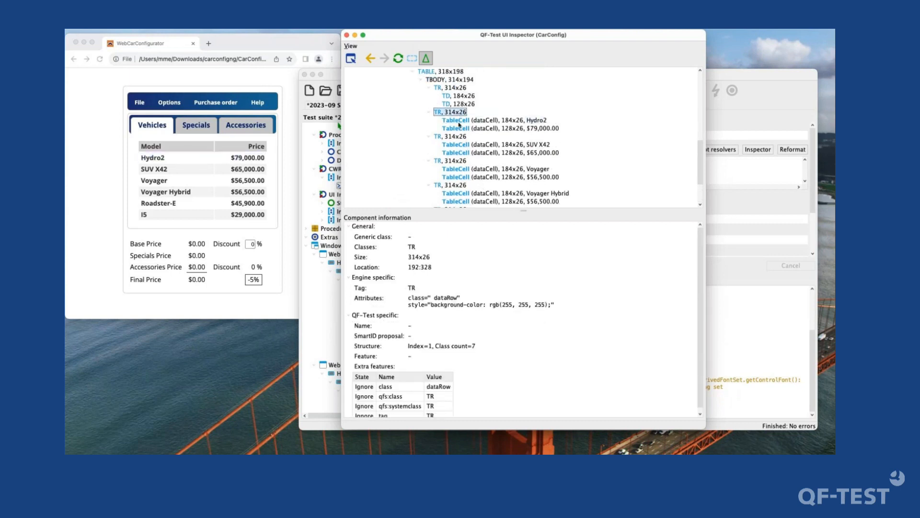
click(443, 113)
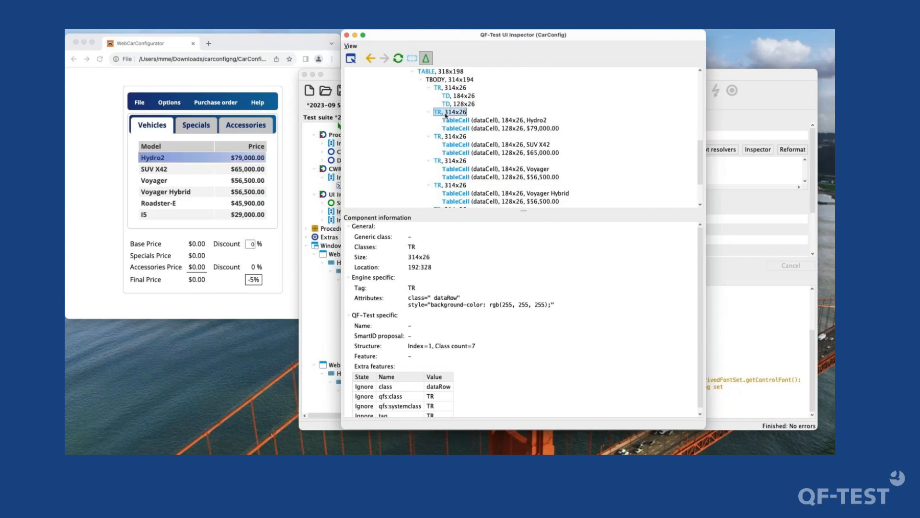
click(412, 289)
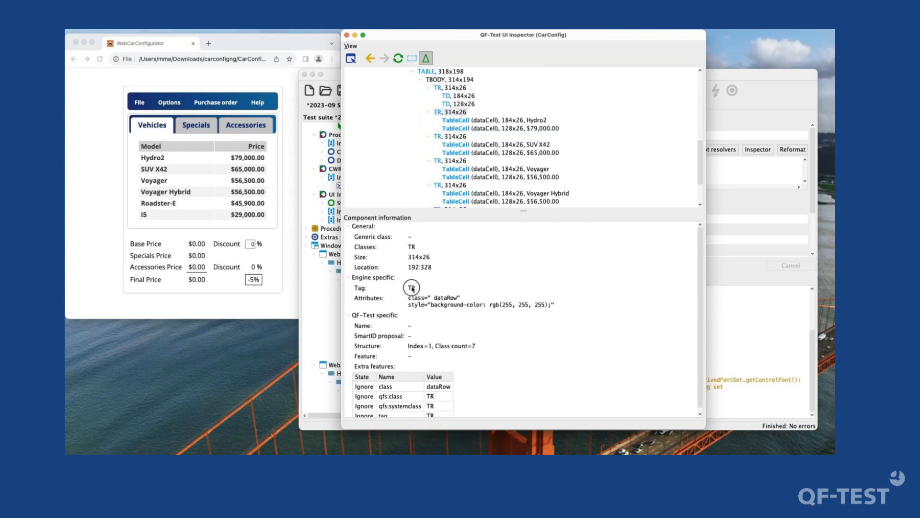
click(473, 113)
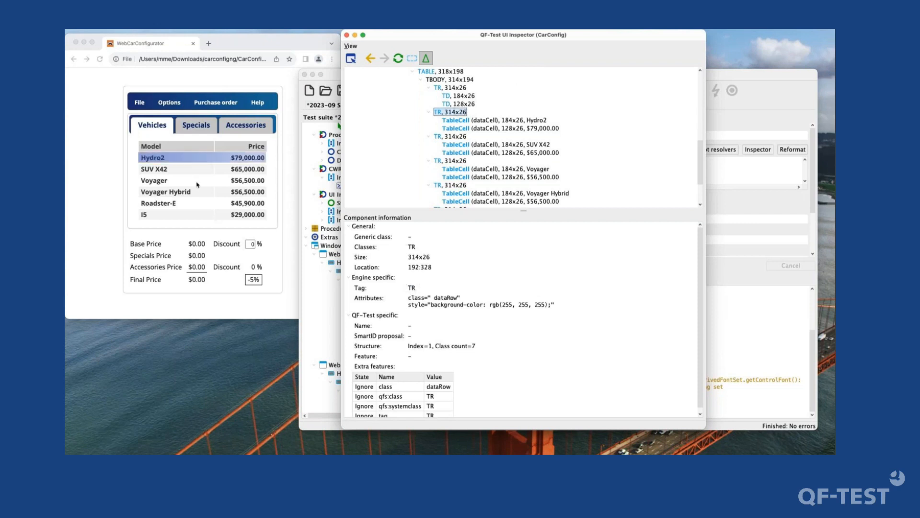
click(440, 113)
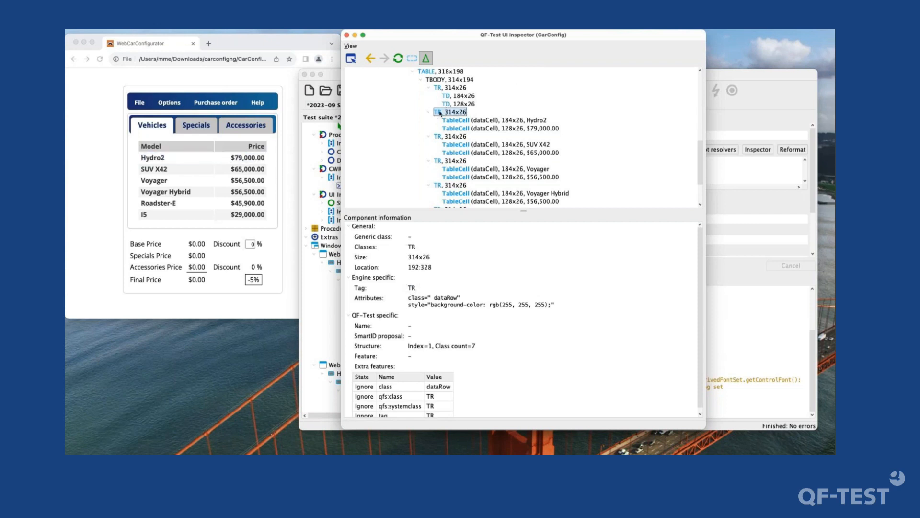
double_click(447, 298)
key(super+c)
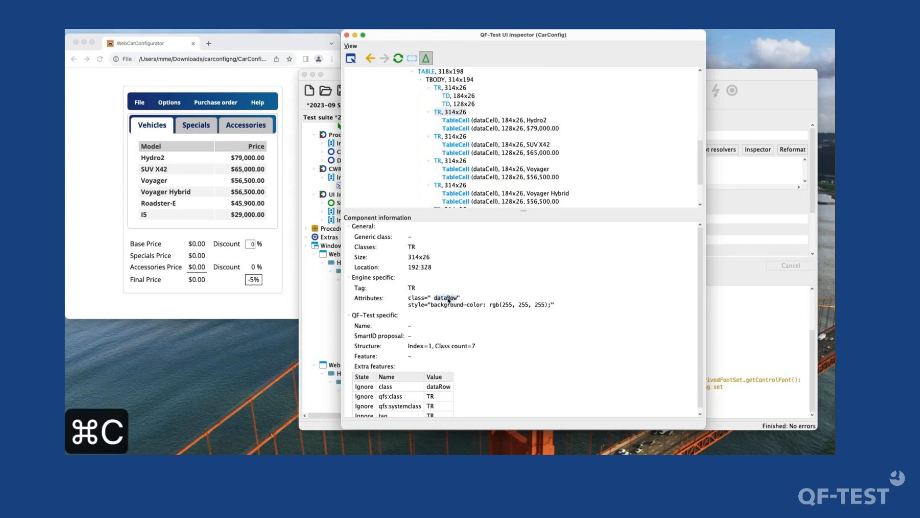
- Add another template entry to genericClasses in the Install CustomWebResolver YAML, below the TableCell mapping
click(723, 171)
key(ctrl+space)
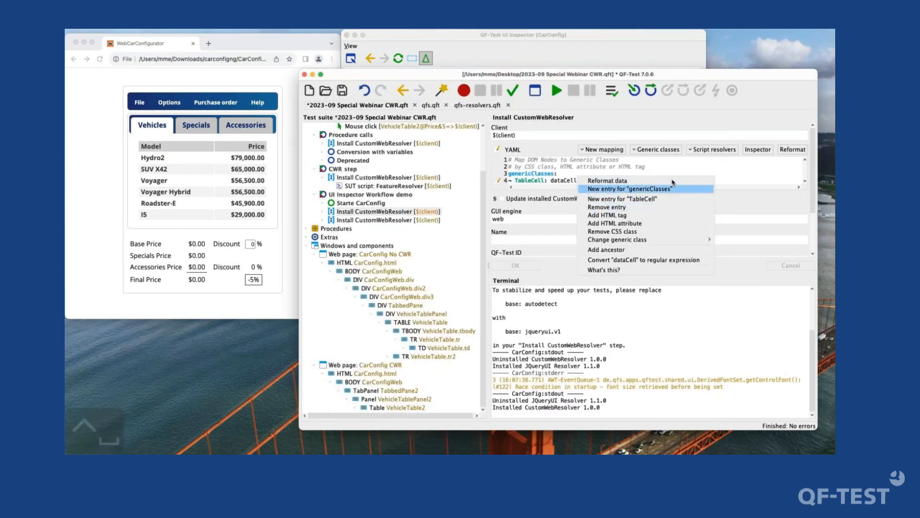
key(Return)
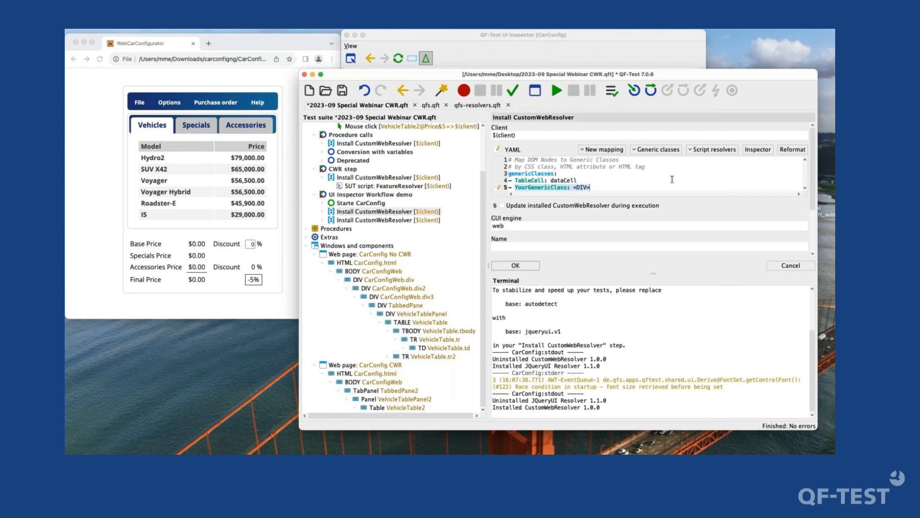
- Change the generic class of the new entry from the YourGenericClass placeholder to TableRow
key(ctrl+space)
key(Down)
key(Down)
key(Right)
key(Down)
key(Down)
key(Down)
key(Return)
- Add a CSS class condition to the TableRow mapping and set it to the copied name dataRow
key(ctrl+space)
key(Down)
key(Down)
key(Down)
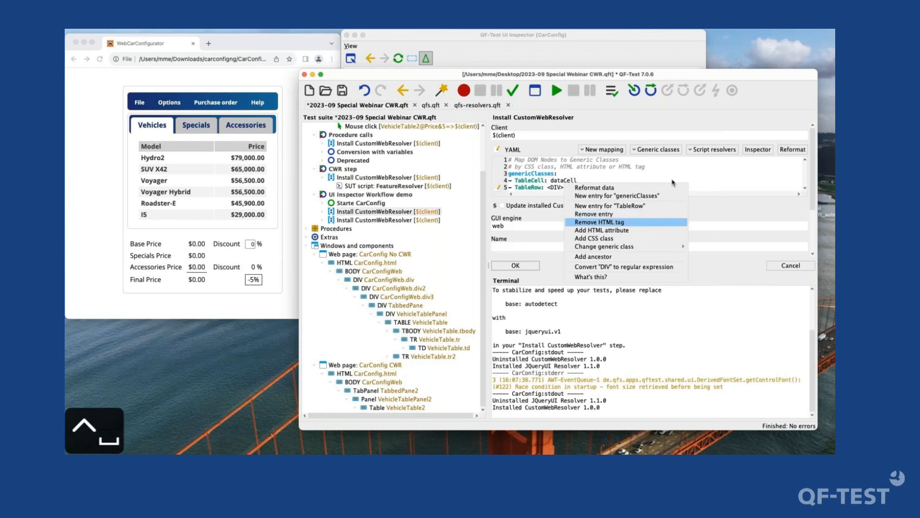
key(Return)
key(Up)
key(alt+Left)
key(alt+shift+Right)
key(alt+shift+Right)
key(alt+shift+Right)
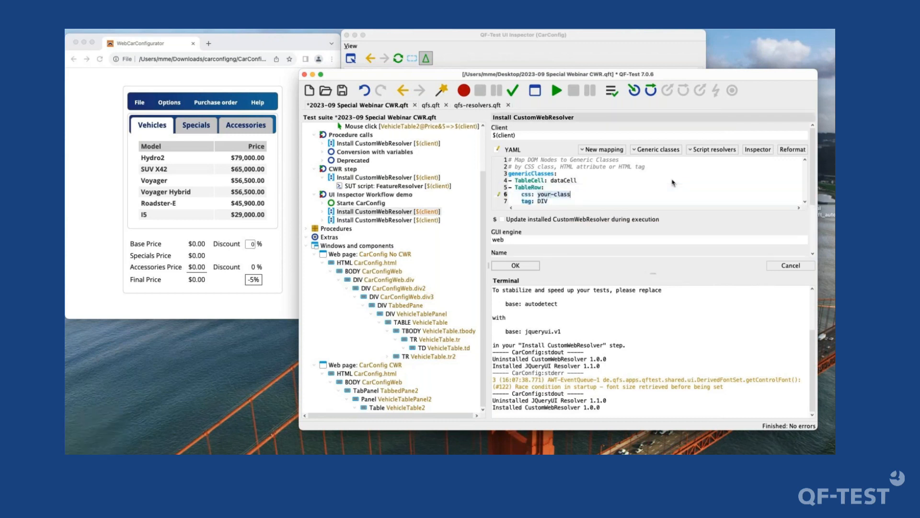
key(super+v)
- Remove the DIV tag condition from the TableRow mapping and apply the changes
key(Down)
key(alt+shift+Left)
key(alt+shift+Left)
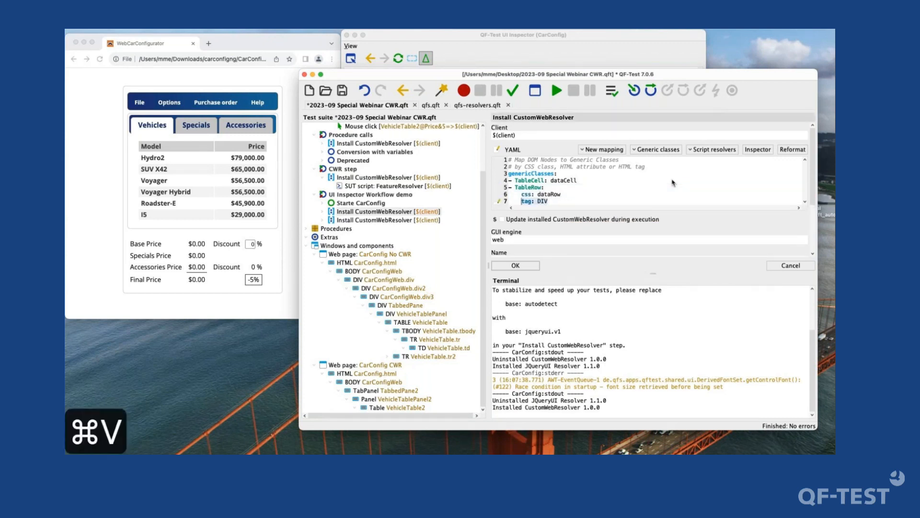
key(BackSpace)
key(BackSpace)
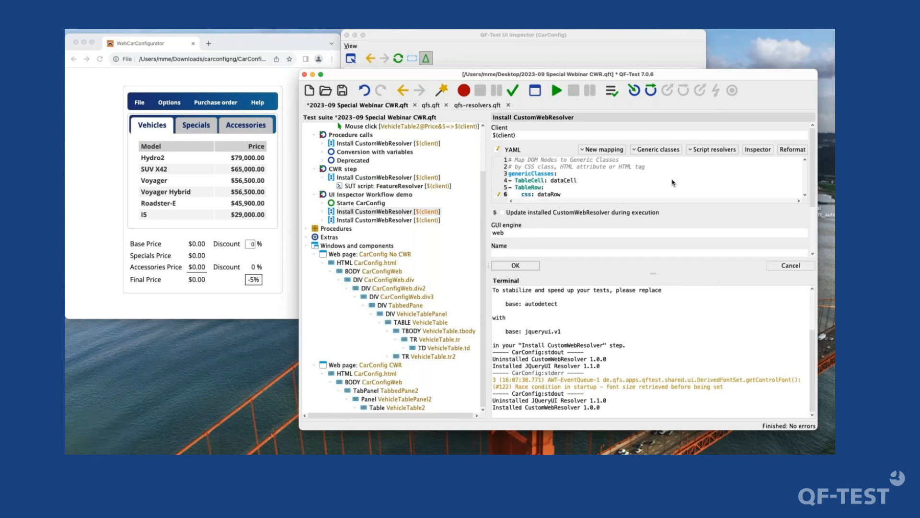
click(516, 265)
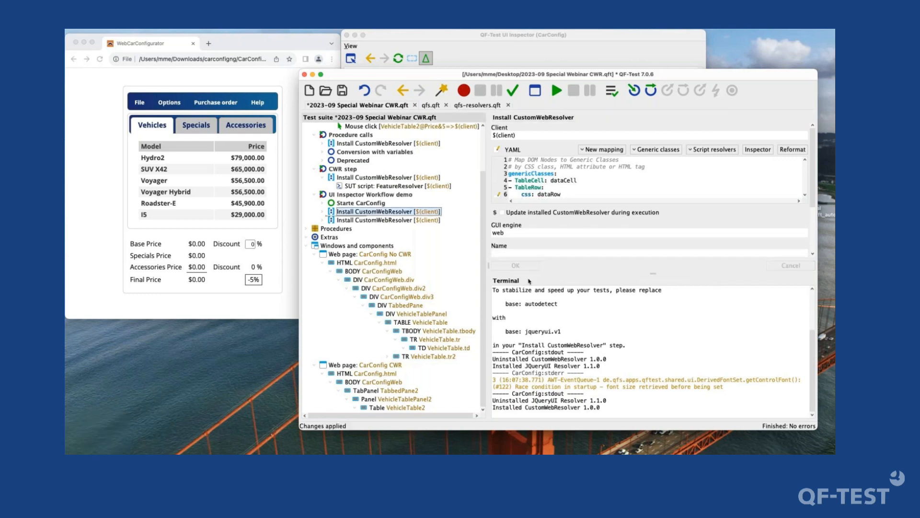
- Reformat the resolver YAML to shorten the TableRow mapping to a single line, and apply the change
drag(563, 195, 518, 194)
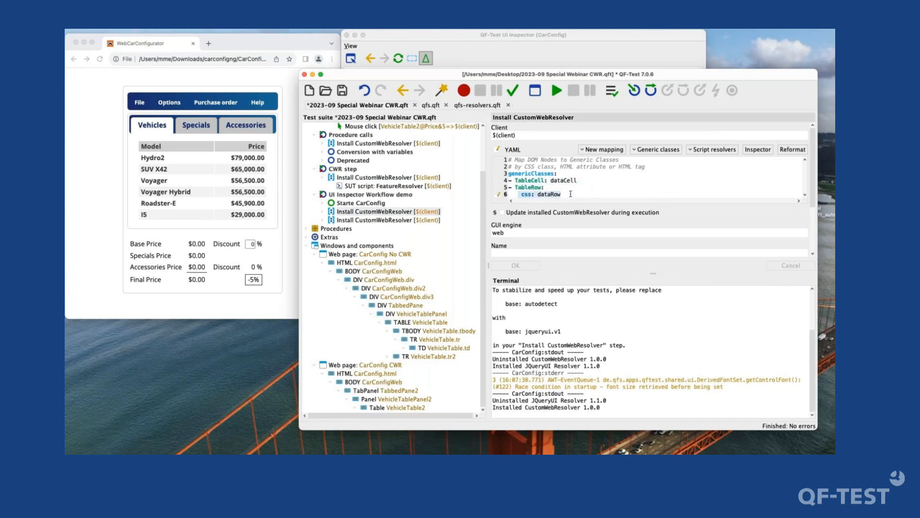
click(550, 193)
click(543, 180)
click(793, 150)
drag(507, 188, 487, 174)
click(582, 187)
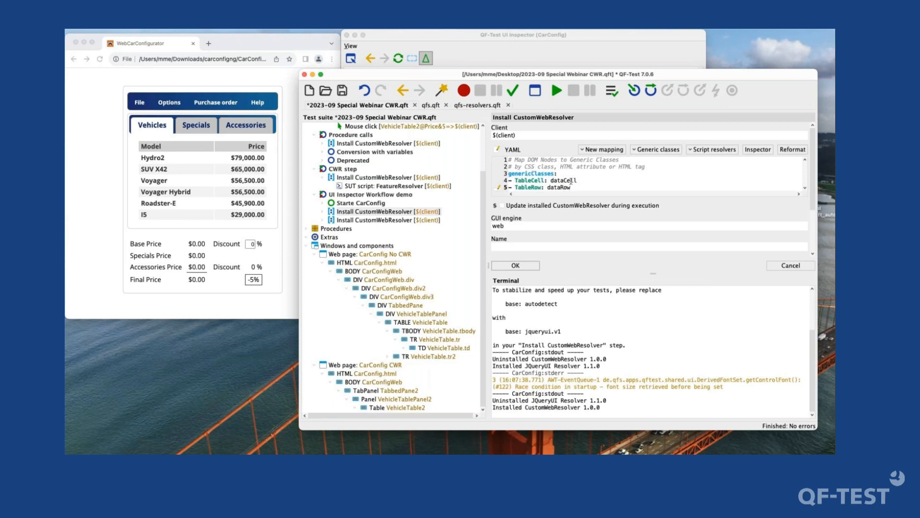
click(536, 266)
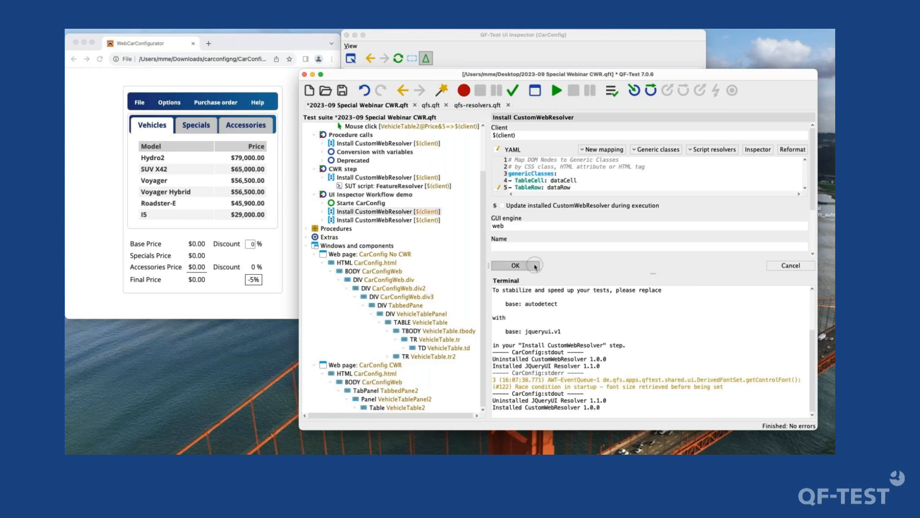
- Execute the Install CustomWebResolver step with the TableRow mapping and refresh the UI Inspector's component hierarchy
key(Return)
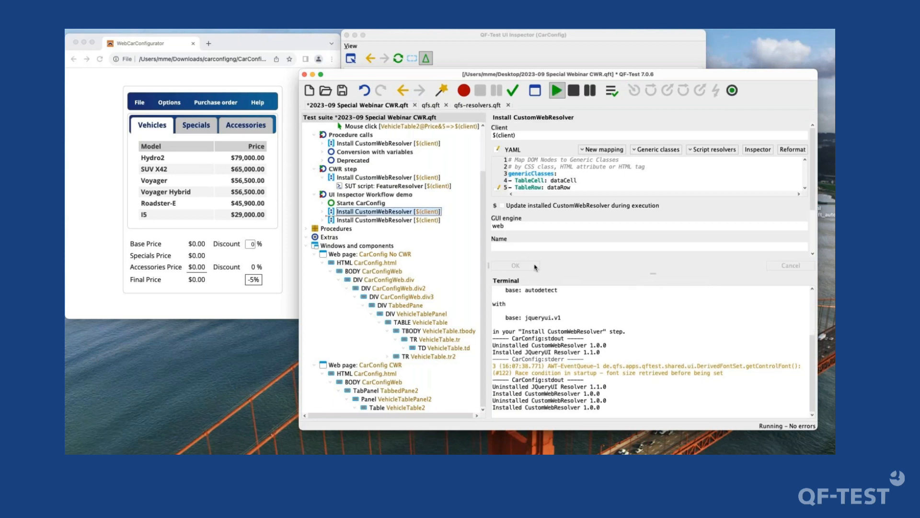
click(437, 37)
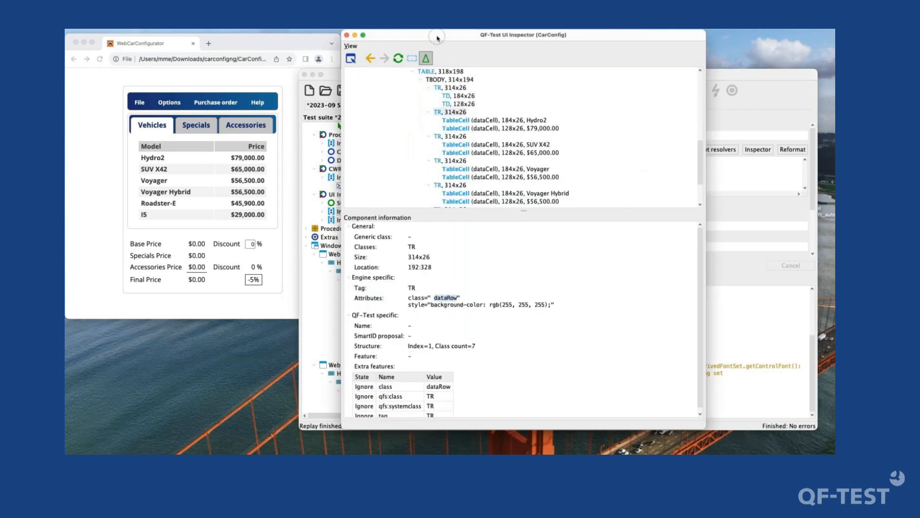
click(400, 57)
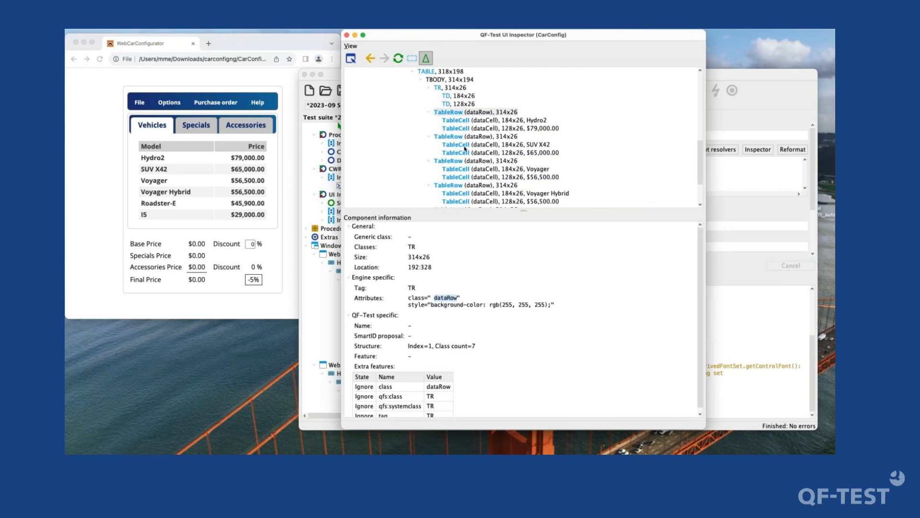
- Select the TABLE node above the dataRow entries in the component hierarchy and copy its HTML tag name
scroll(465, 143, up, 3)
scroll(464, 143, down, 2)
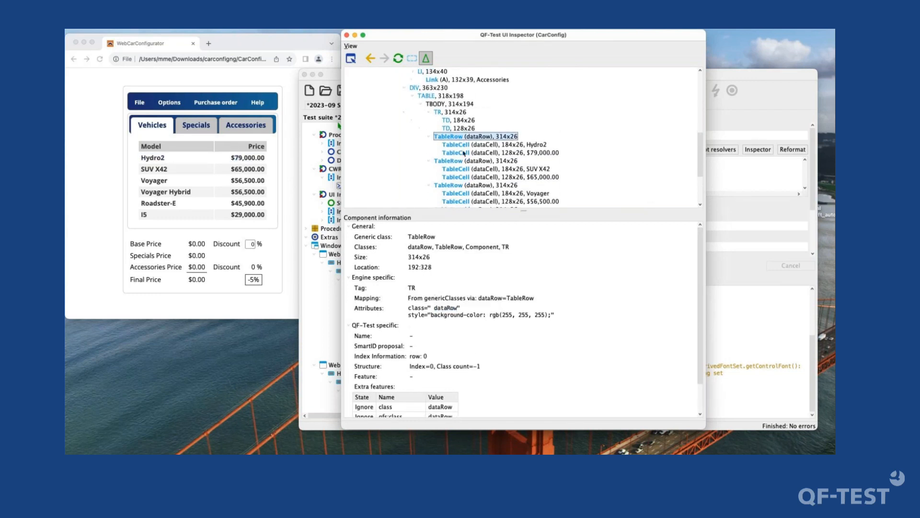
click(444, 96)
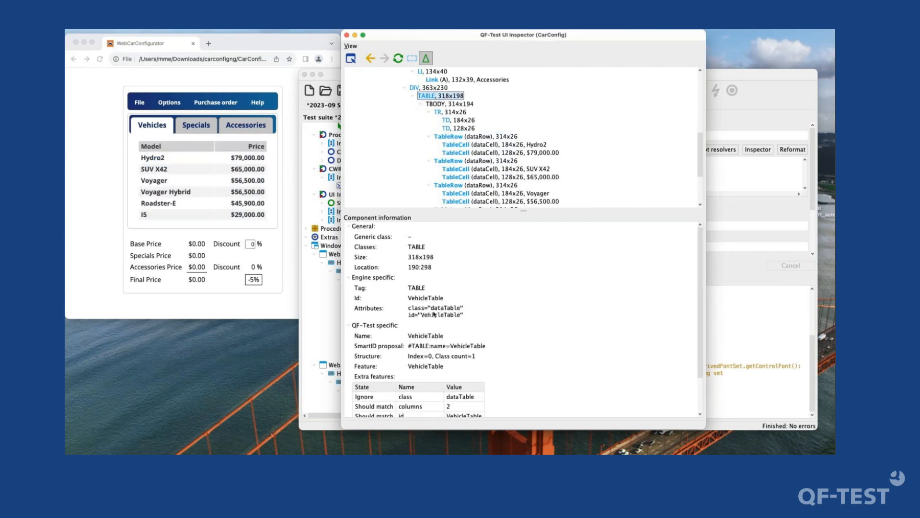
double_click(436, 309)
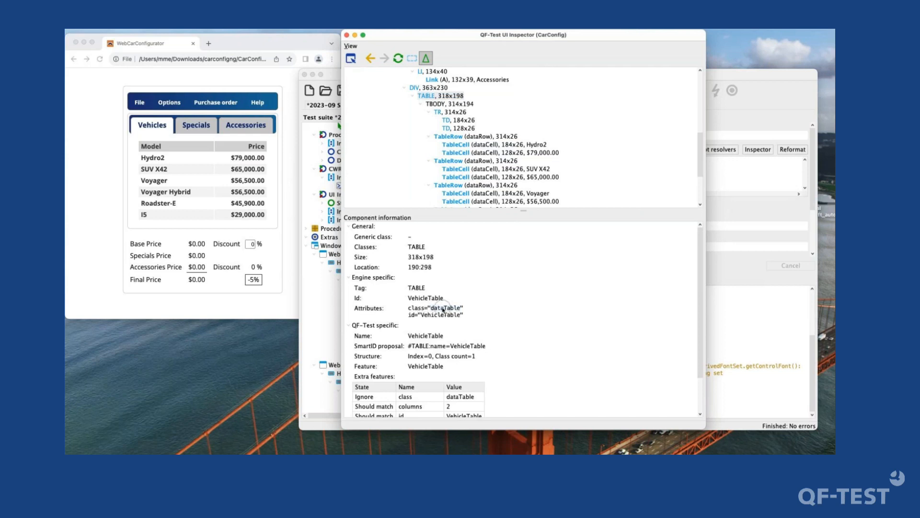
double_click(421, 289)
key(super+c)
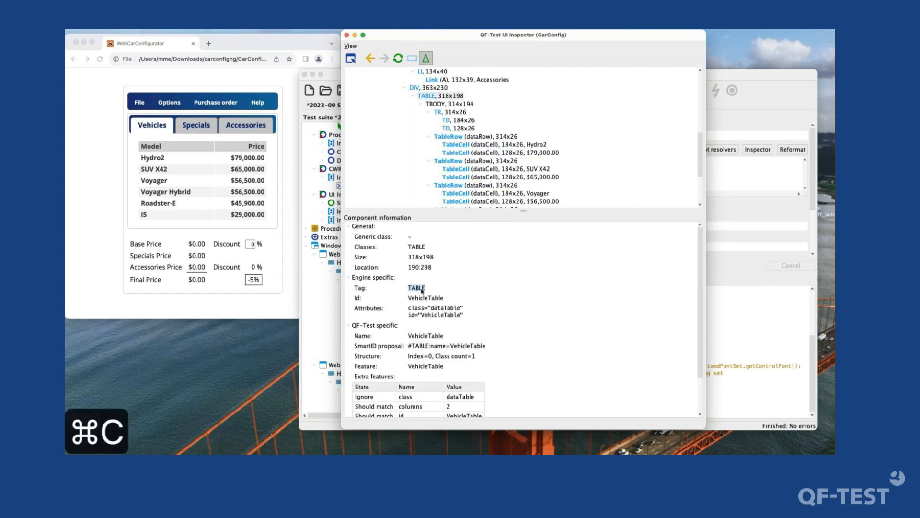
- Add a generic class mapping of Table to the <TABLE> tag in the resolver YAML, apply it and reformat the YAML
click(759, 173)
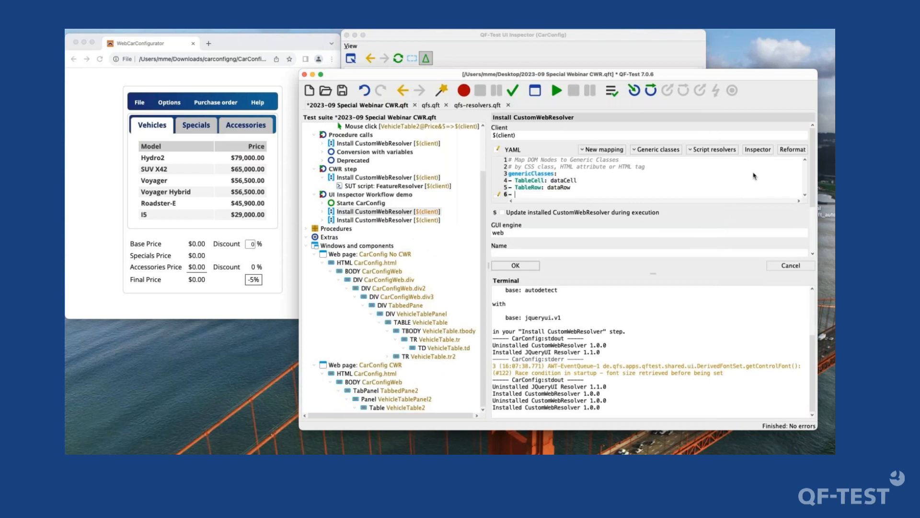
text(Table: <)
key(super+v)
text(>)
key(super+Return)
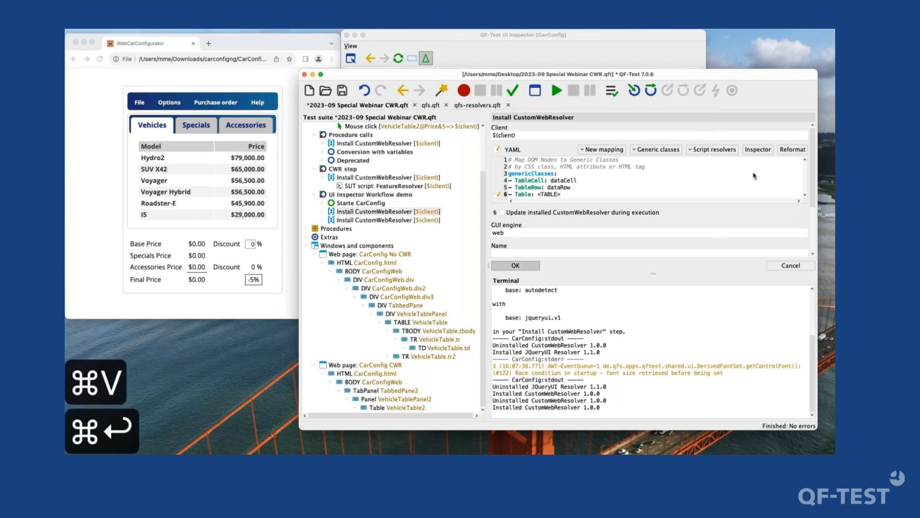
click(791, 150)
click(790, 151)
click(791, 151)
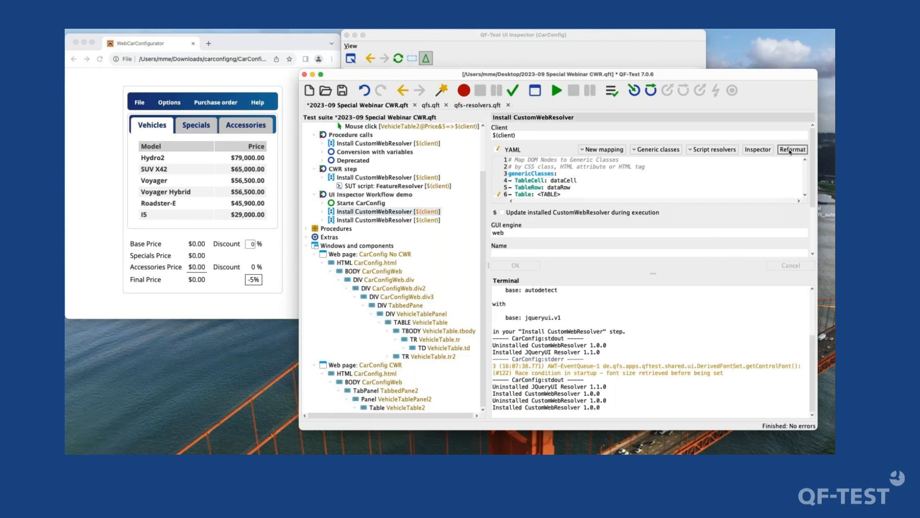
- Execute the Install CustomWebResolver step with the Table mapping and refresh the UI Inspector's component hierarchy
click(354, 213)
key(Return)
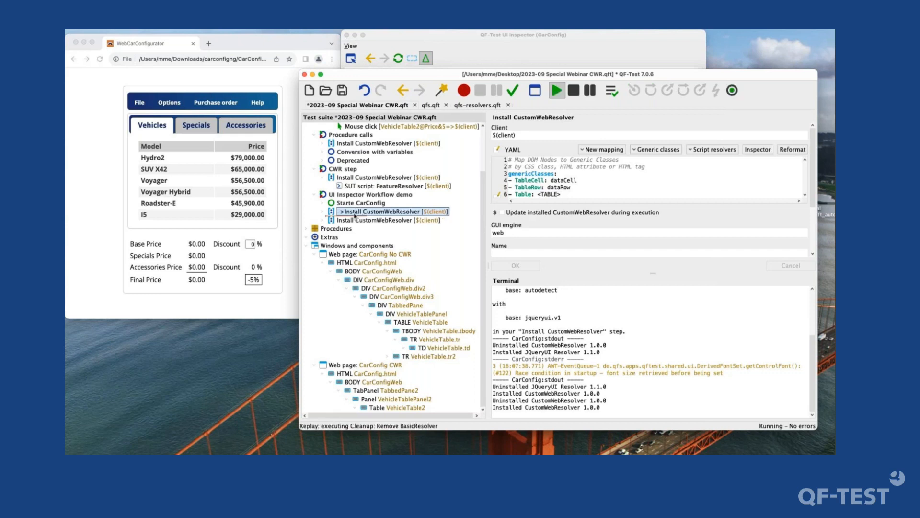
click(590, 54)
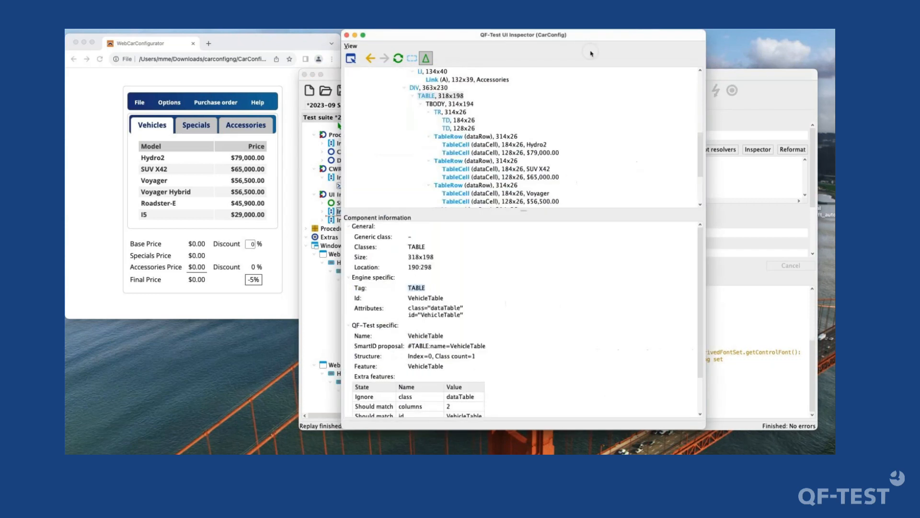
click(400, 61)
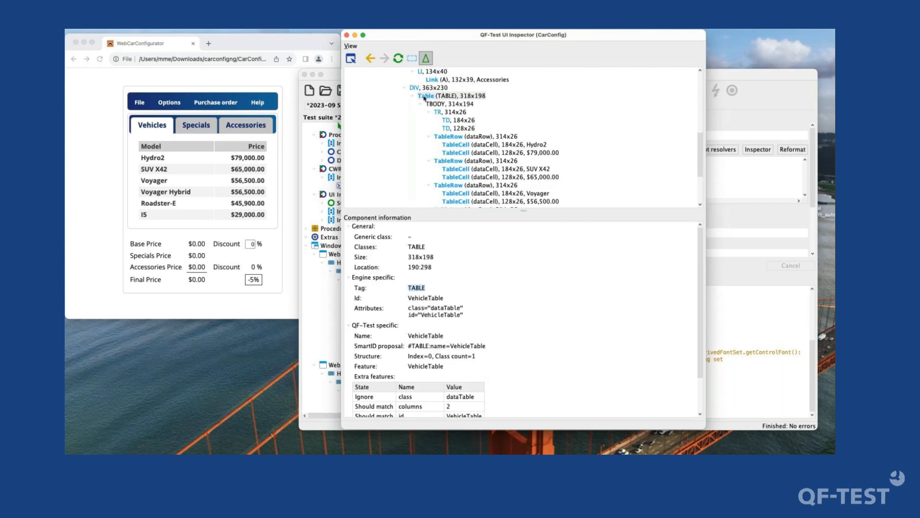
- Examine the generic class and mapping information of the Table node in the UI Inspector
click(424, 98)
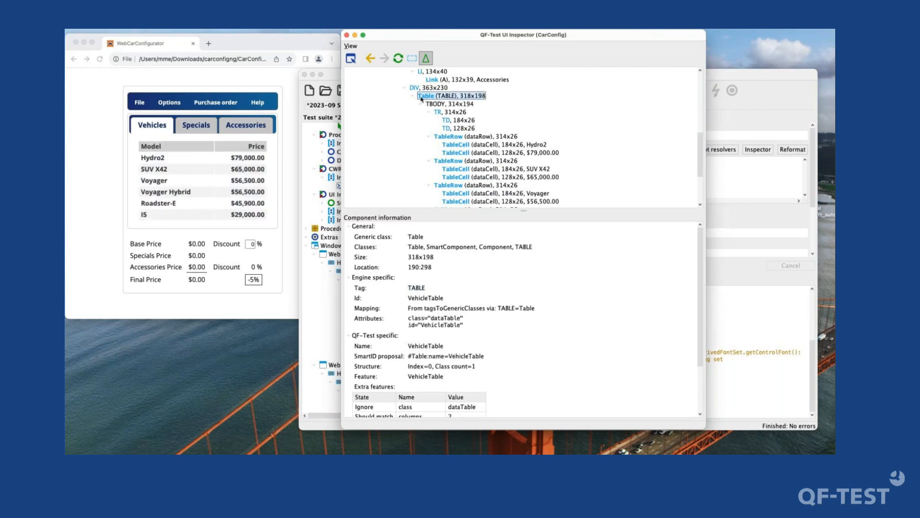
click(408, 238)
double_click(363, 309)
drag(365, 309, 552, 313)
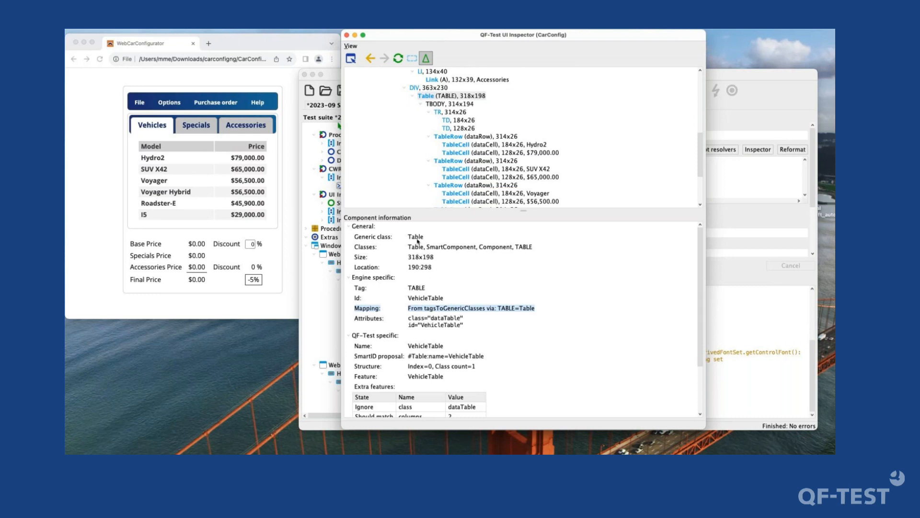
click(464, 315)
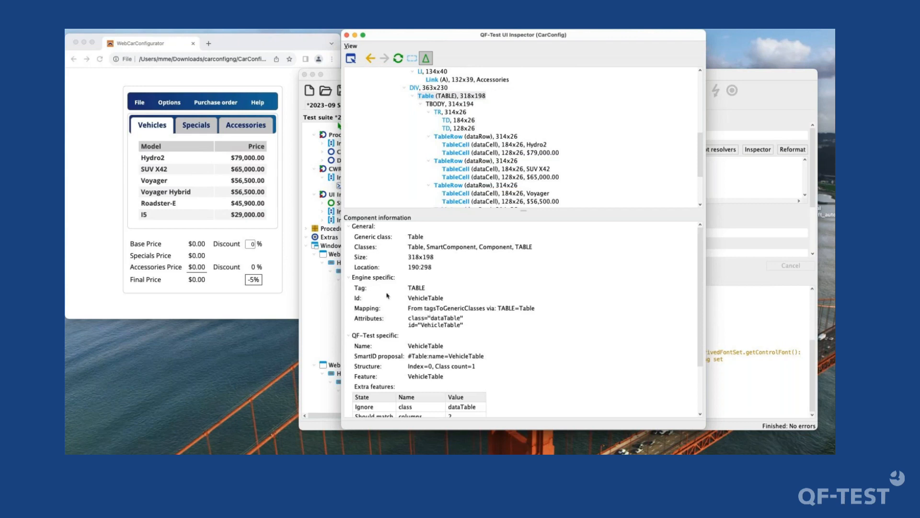
- Reposition the UI Inspector beside the resolver YAML and compare the node's mapping information with the Table entry
double_click(512, 31)
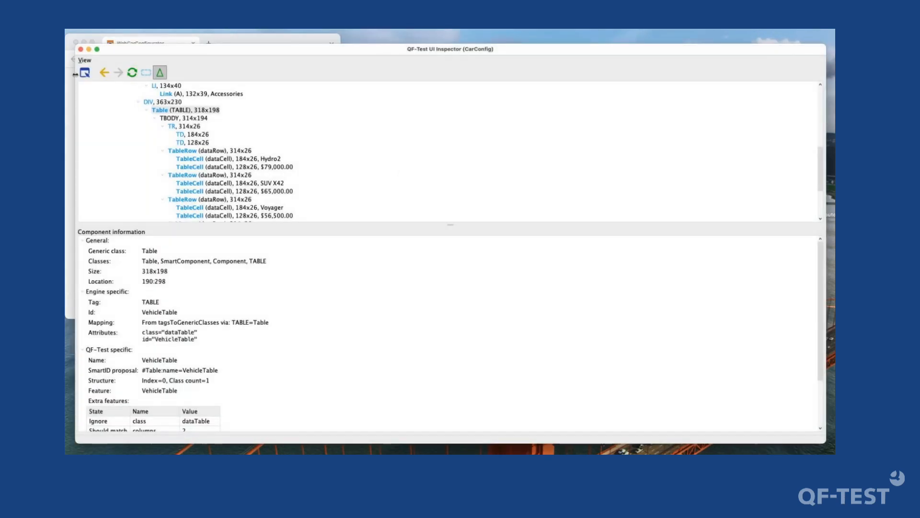
drag(76, 74, 162, 46)
double_click(284, 317)
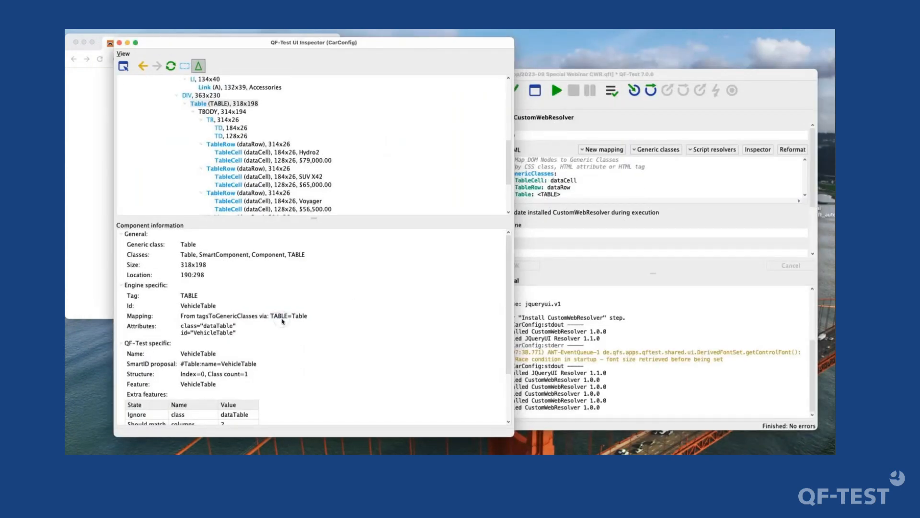
double_click(300, 316)
click(588, 191)
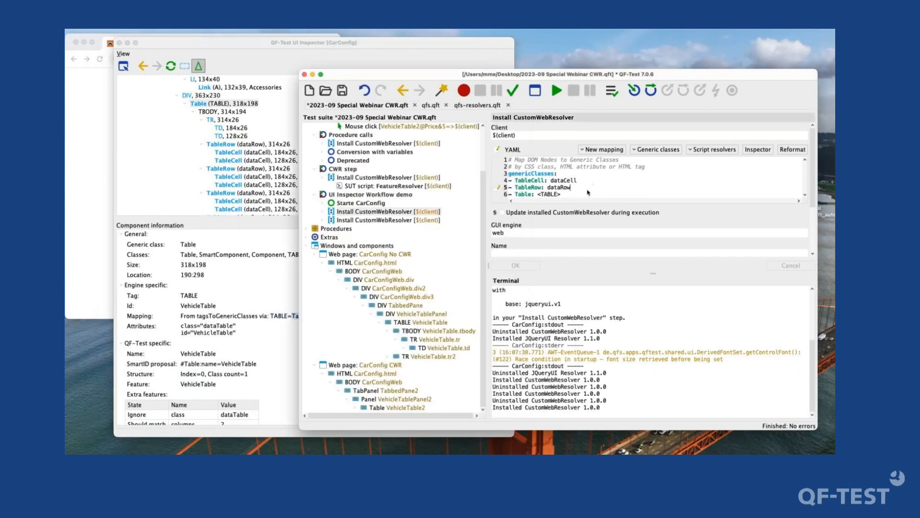
drag(571, 196, 510, 194)
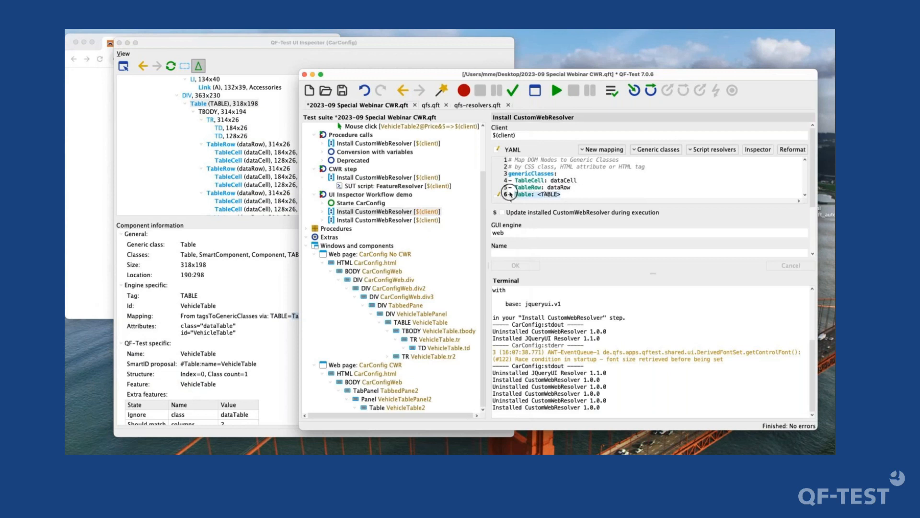
click(267, 323)
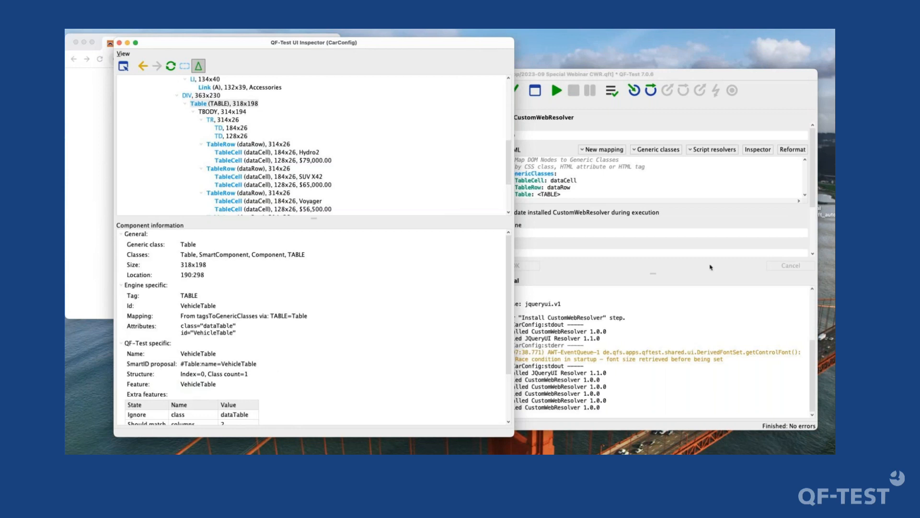
- Look through the available resolver mapping types and insert a nonTrivialClasses template into the YAML
click(598, 172)
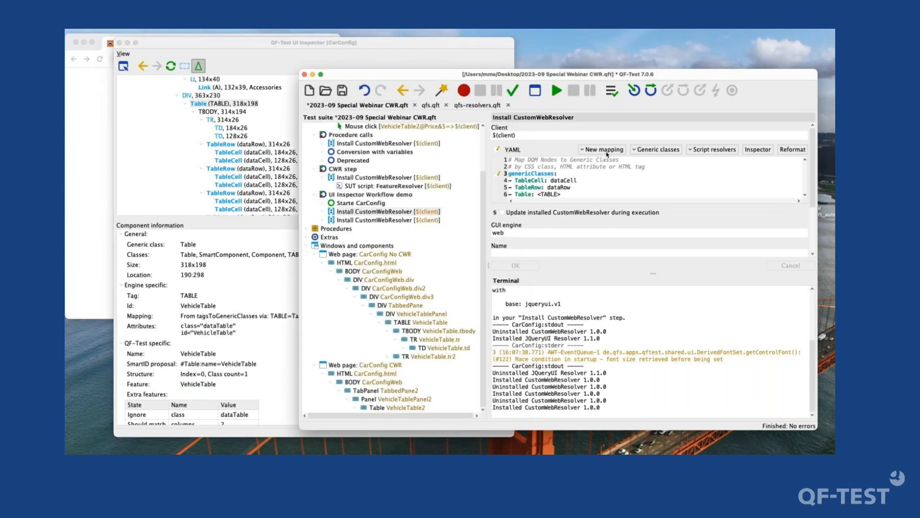
click(606, 153)
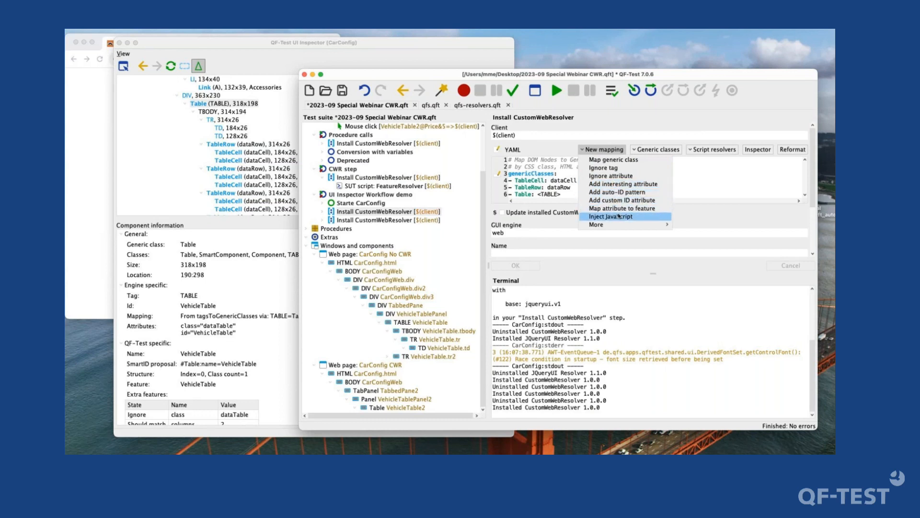
mouse_move(619, 224)
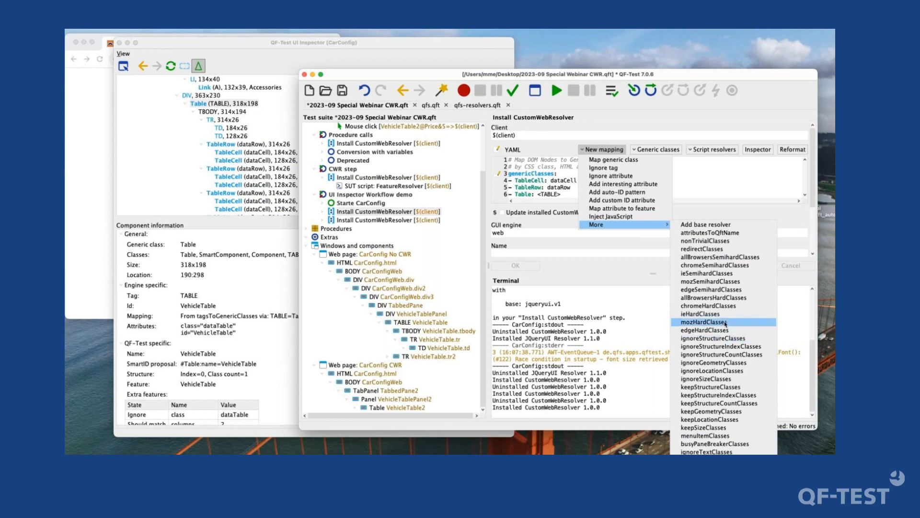
click(718, 241)
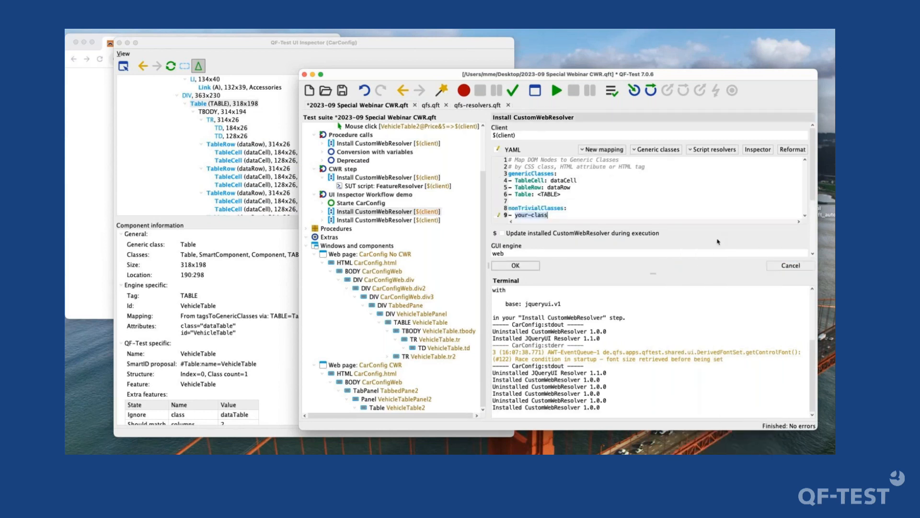
- Insert an ignore-attribute mapping template into the resolver YAML and highlight its explanatory comment
click(603, 150)
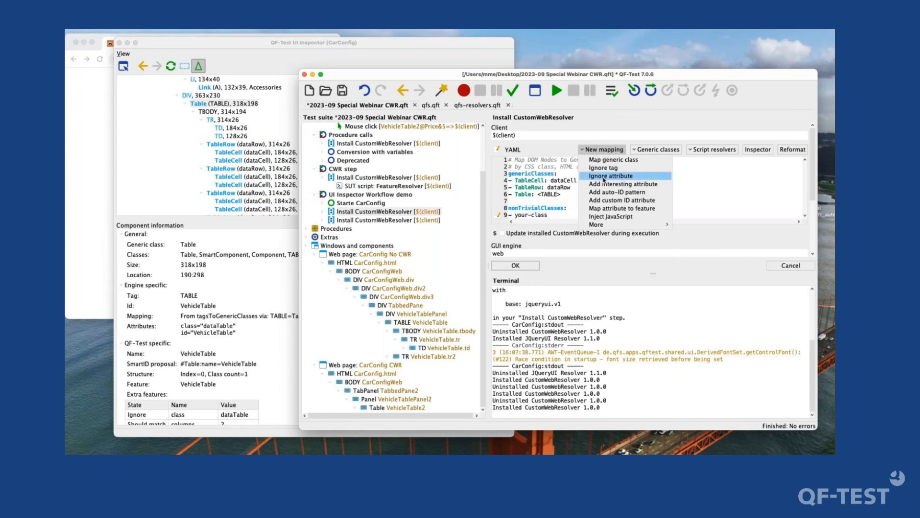
click(604, 178)
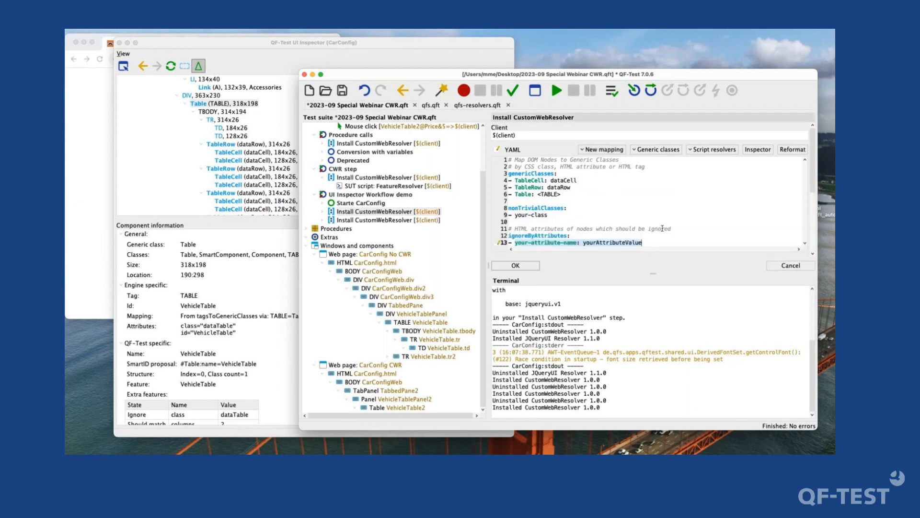
drag(672, 229, 508, 228)
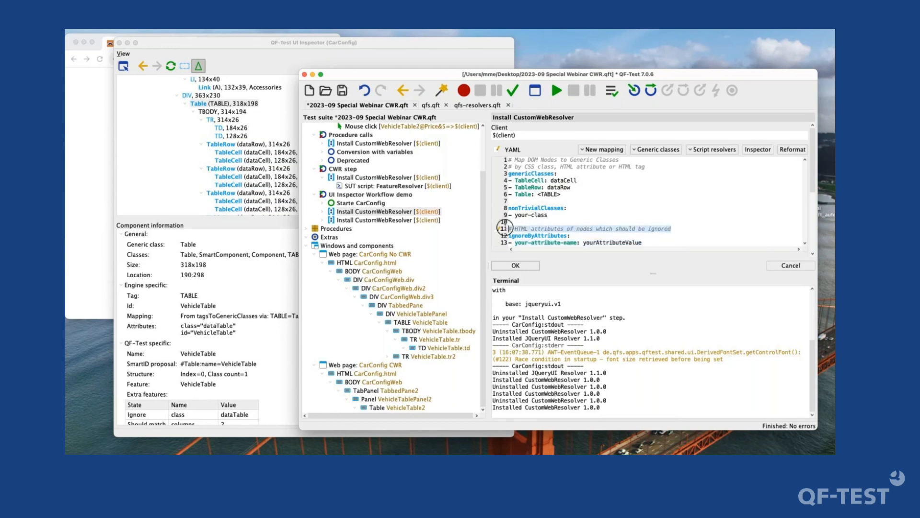
- Insert a JavaScript injection template into the resolver YAML and enlarge the step details area above the terminal
click(597, 149)
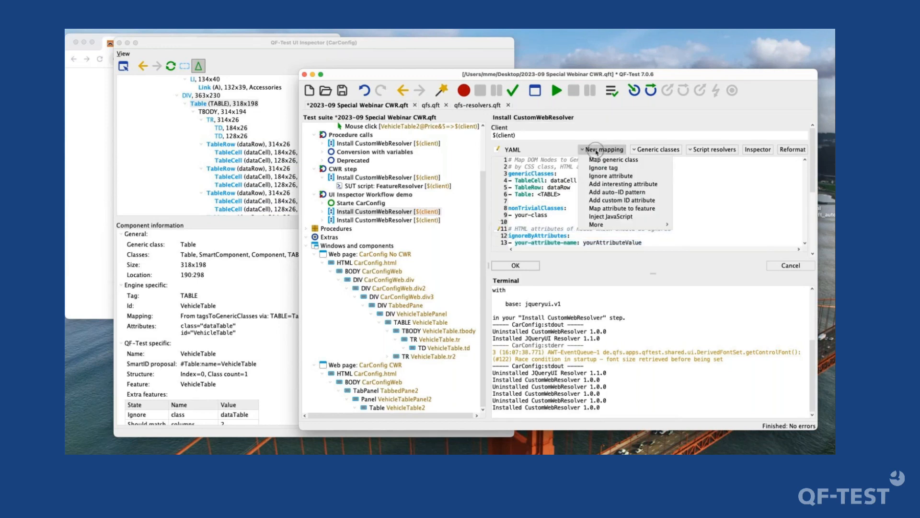
click(621, 217)
scroll(621, 218, down, 3)
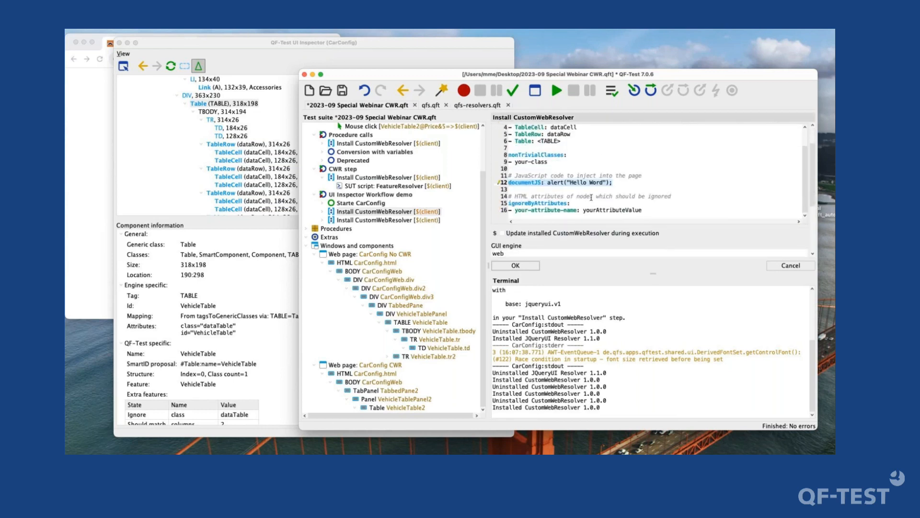
scroll(592, 197, up, 3)
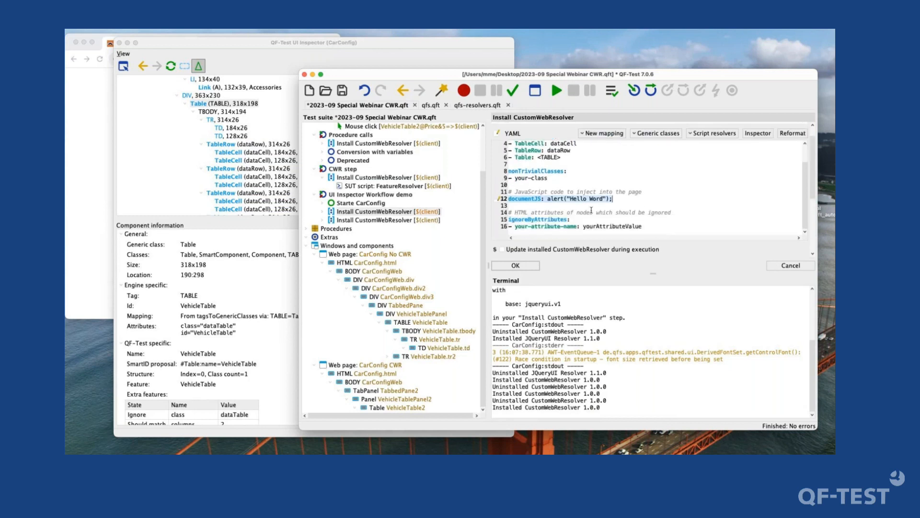
scroll(592, 210, down, 3)
drag(652, 273, 652, 327)
scroll(642, 206, up, 1)
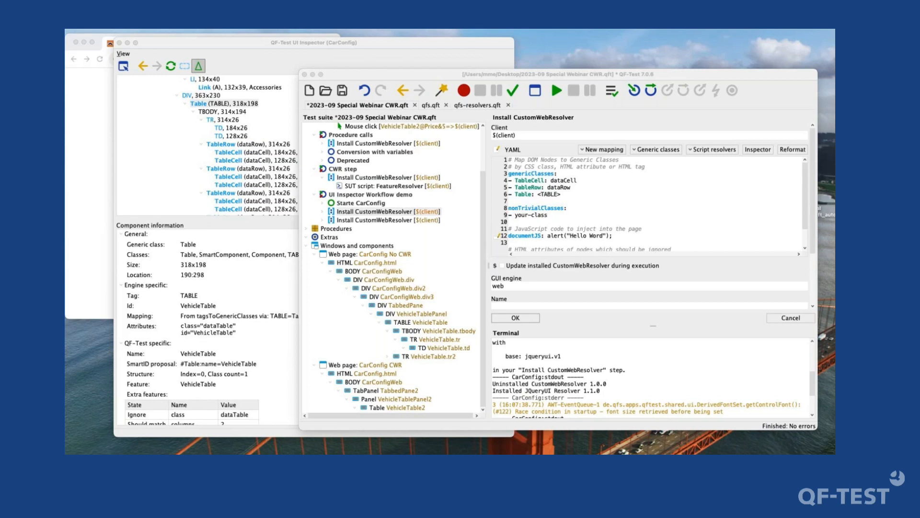
click(641, 278)
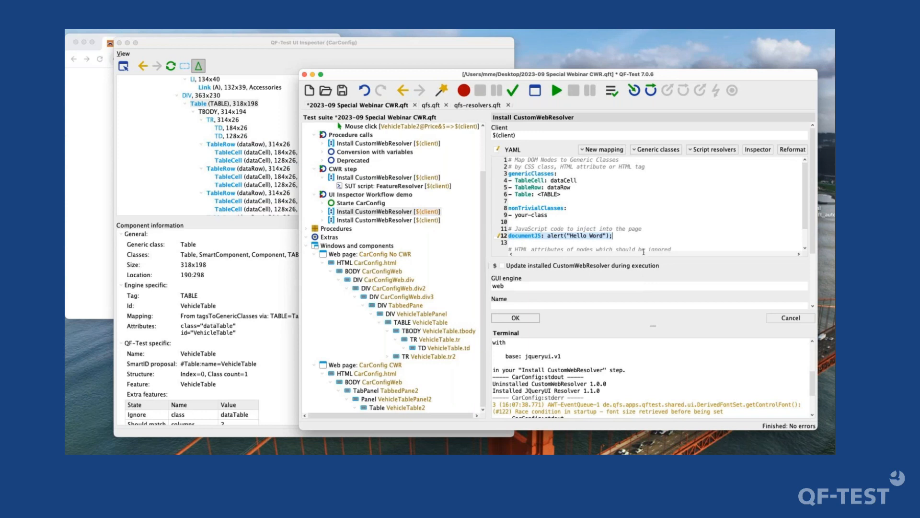
click(632, 232)
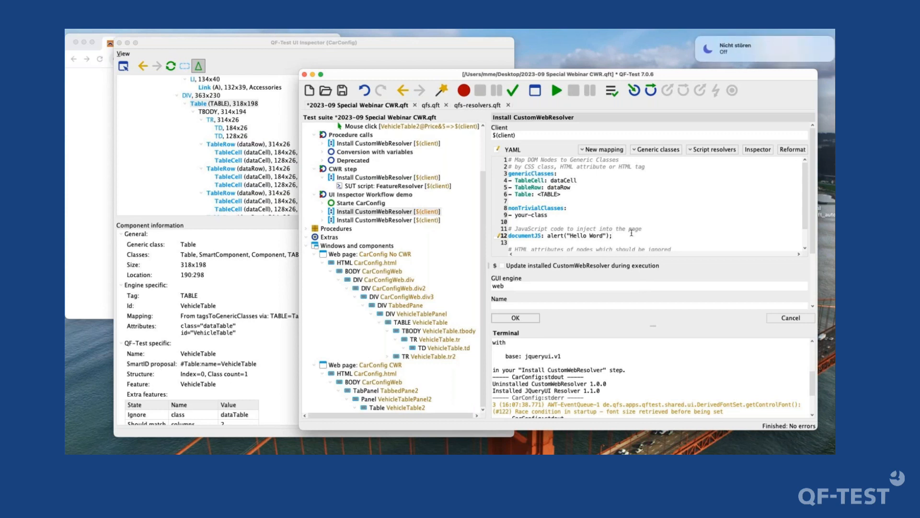
click(810, 45)
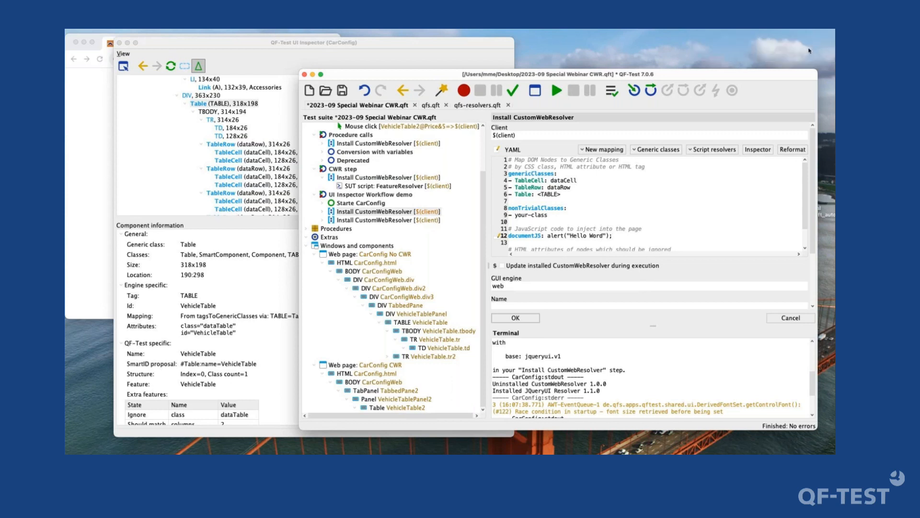